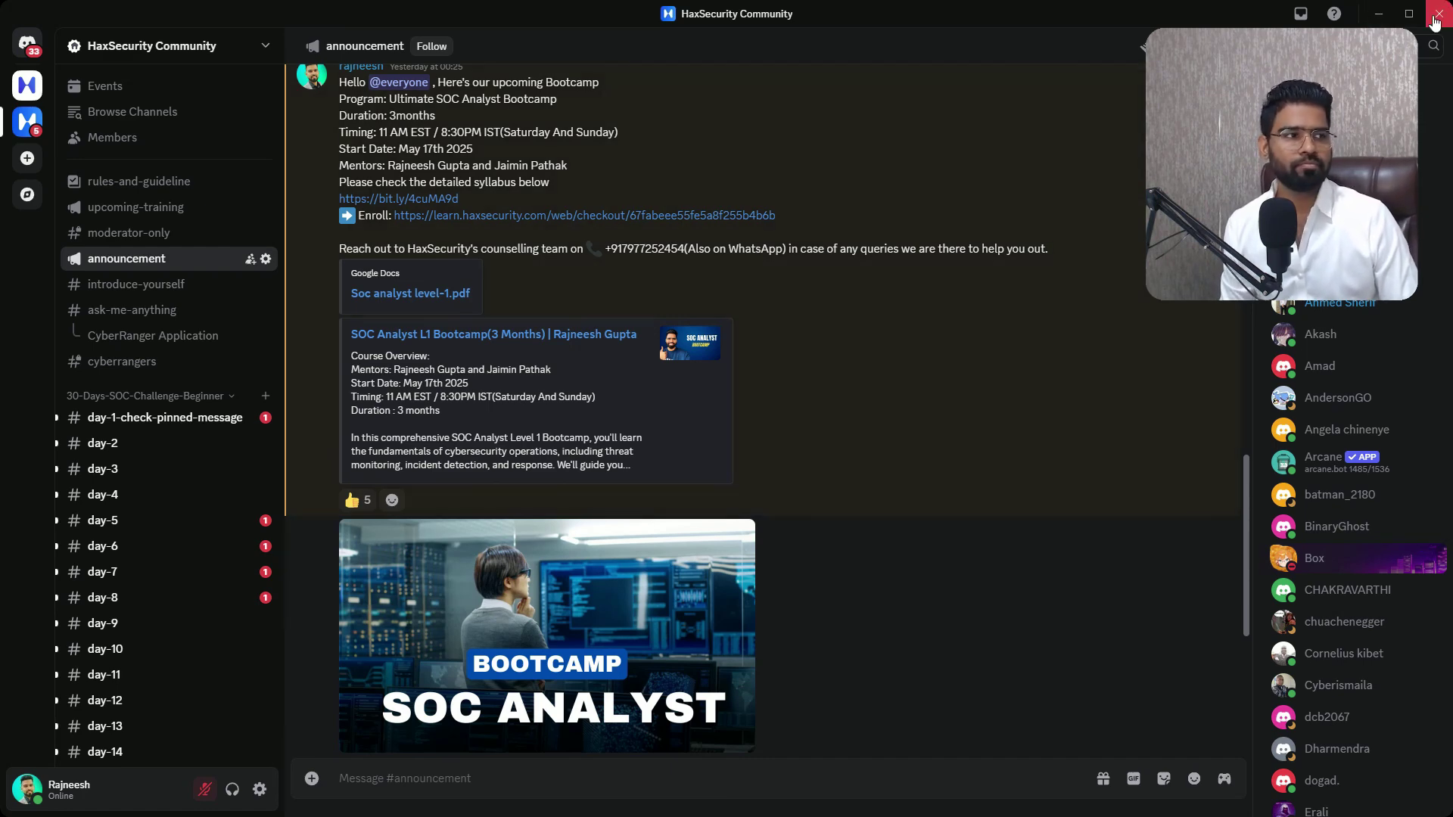
# Minimize the Discord window so the SOC analyst syllabus PDF in Chrome shows
pyautogui.click(1380, 21)
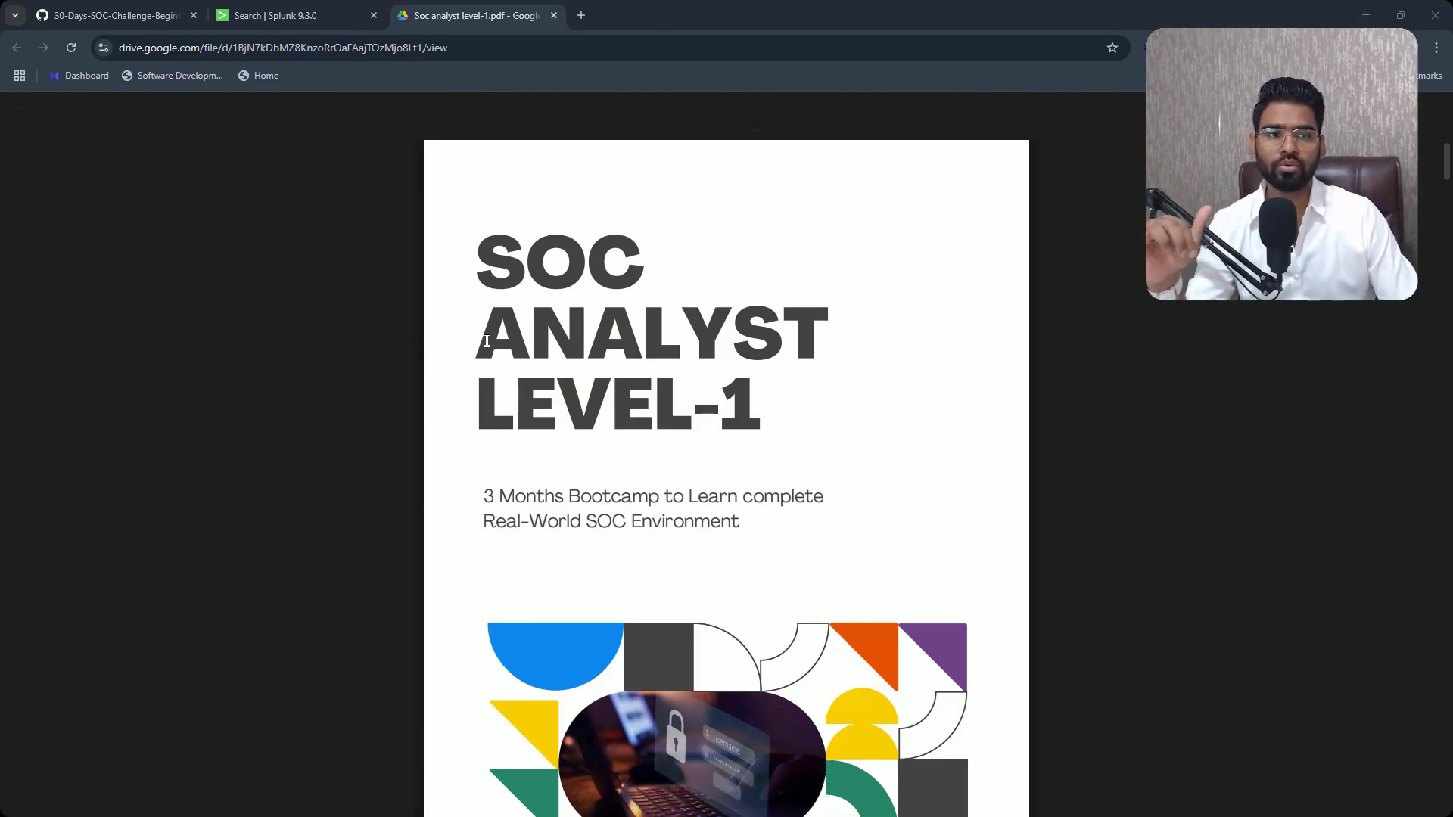
# Page through the syllabus from its cover, marking the Introduction to Cybersecurity heading
pyautogui.scroll(-10, 528, 282)
pyautogui.scroll(10, 578, 303)
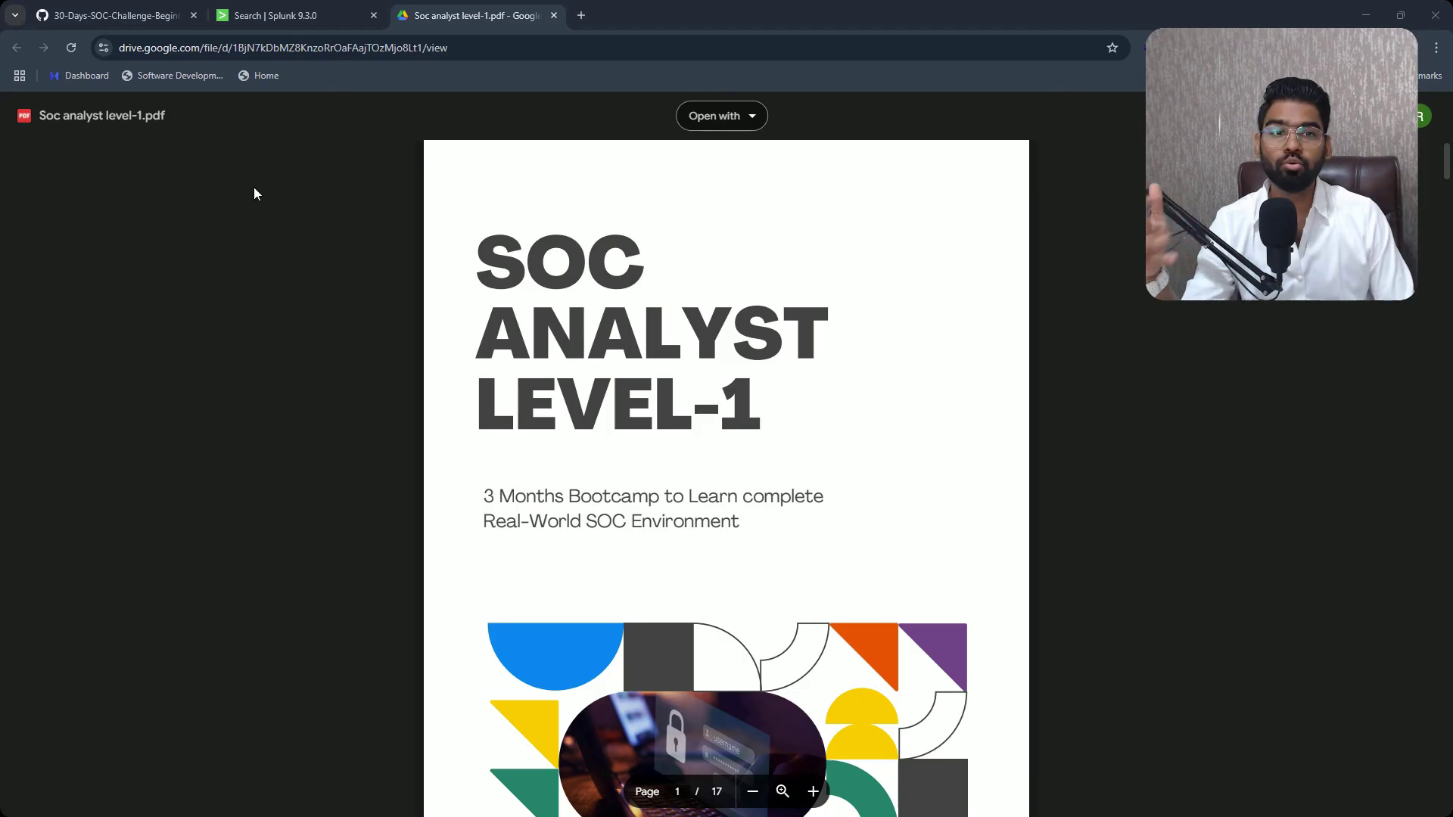
pyautogui.scroll(-15, 454, 265)
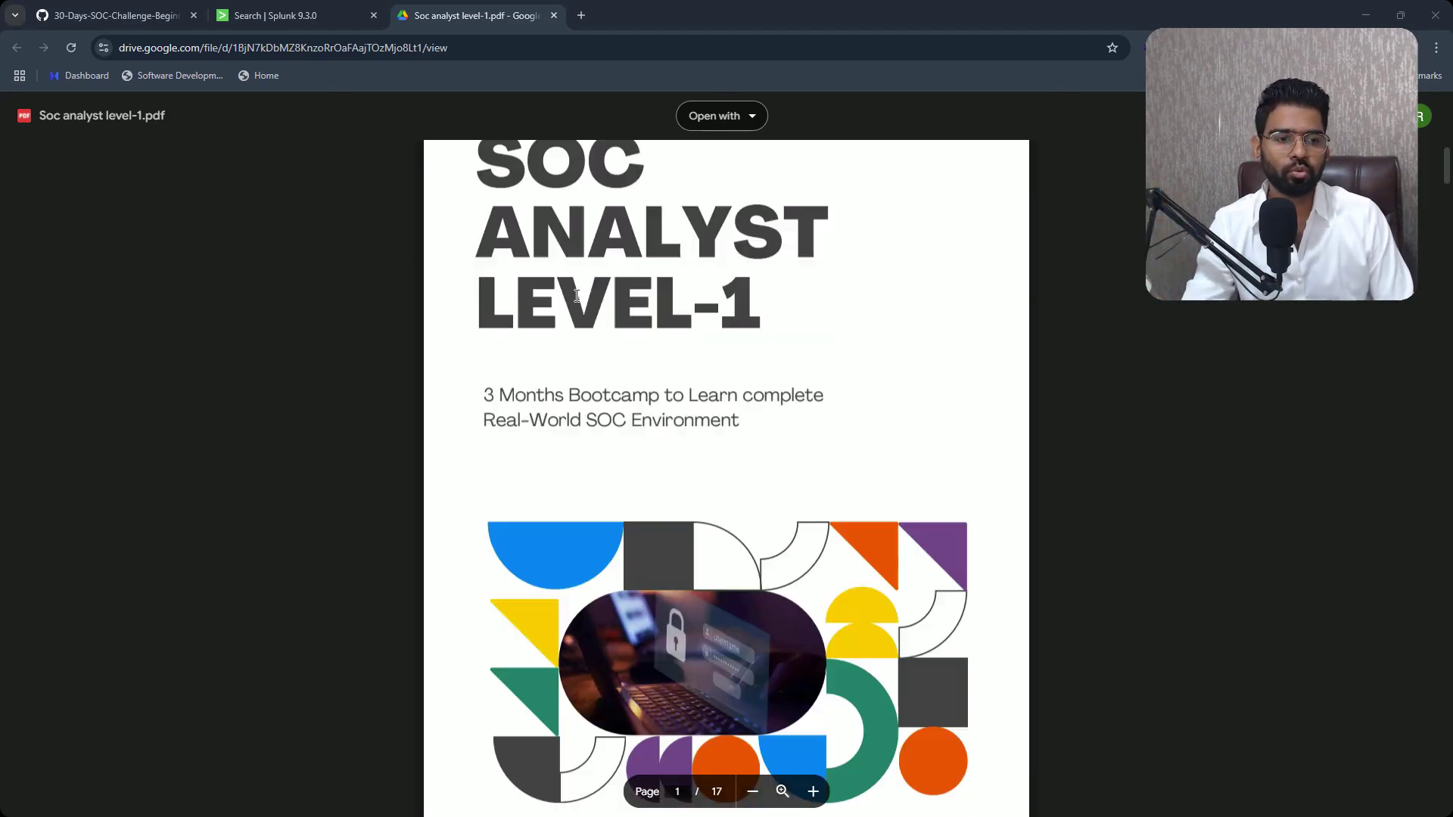
pyautogui.scroll(5, 504, 303)
pyautogui.moveTo(494, 306); pyautogui.dragTo(1155, 331)
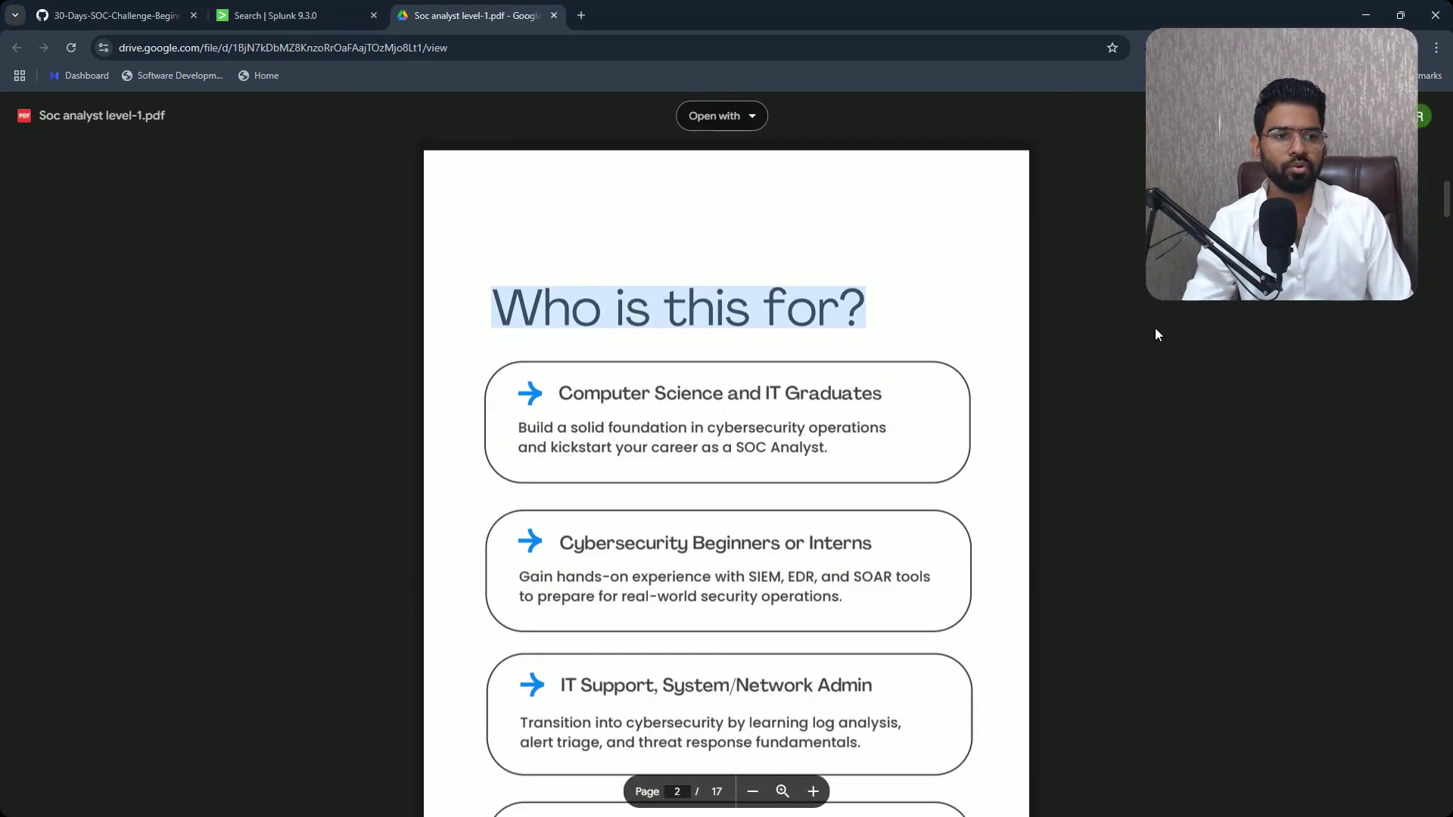
pyautogui.scroll(-20, 908, 340)
pyautogui.moveTo(551, 257); pyautogui.dragTo(978, 246)
pyautogui.scroll(-15, 978, 246)
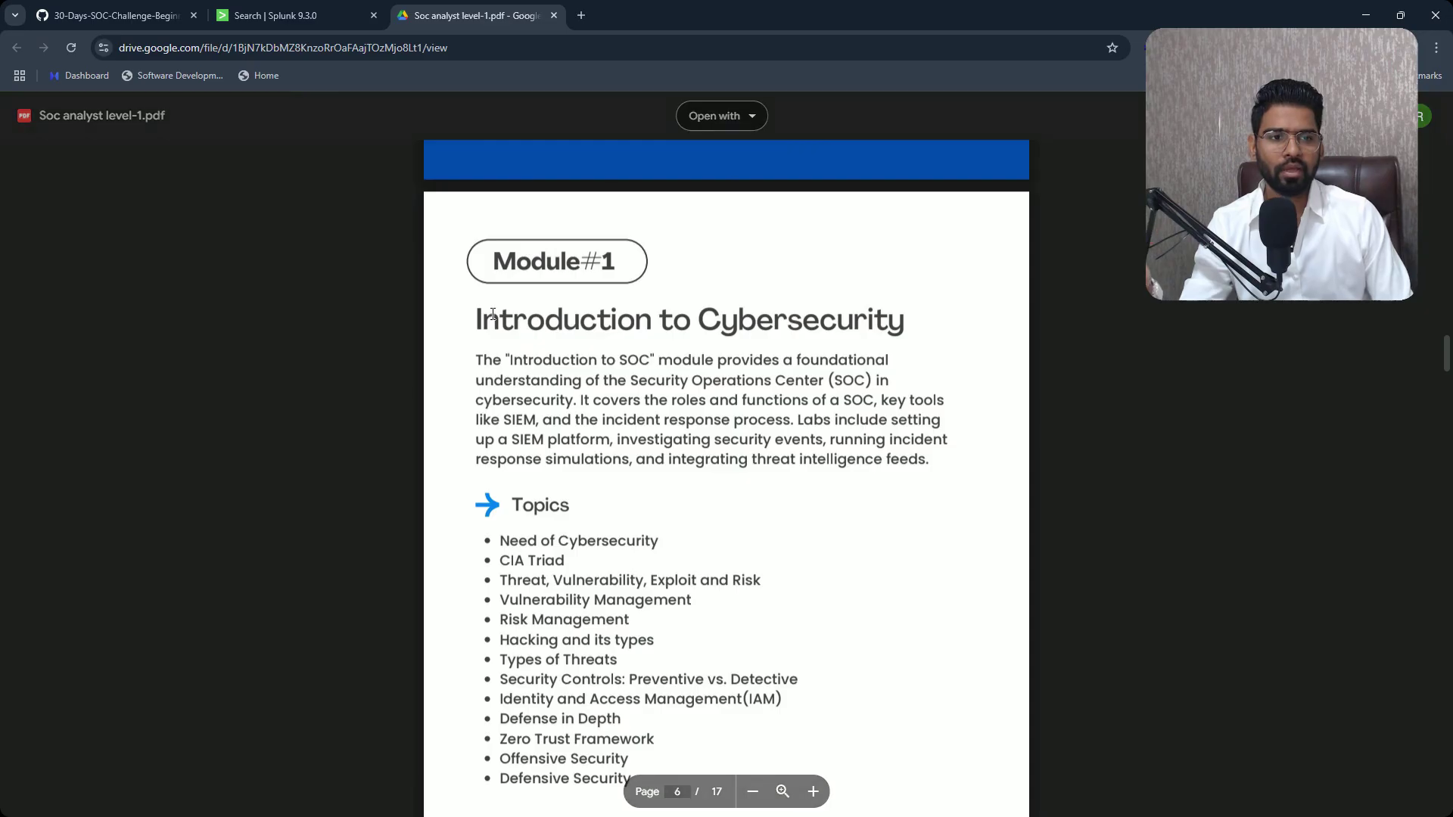
pyautogui.moveTo(473, 317); pyautogui.dragTo(971, 349)
# Continue through the modules, marking Hands-on with Splunk SIEM, down to page 16
pyautogui.scroll(-15, 826, 389)
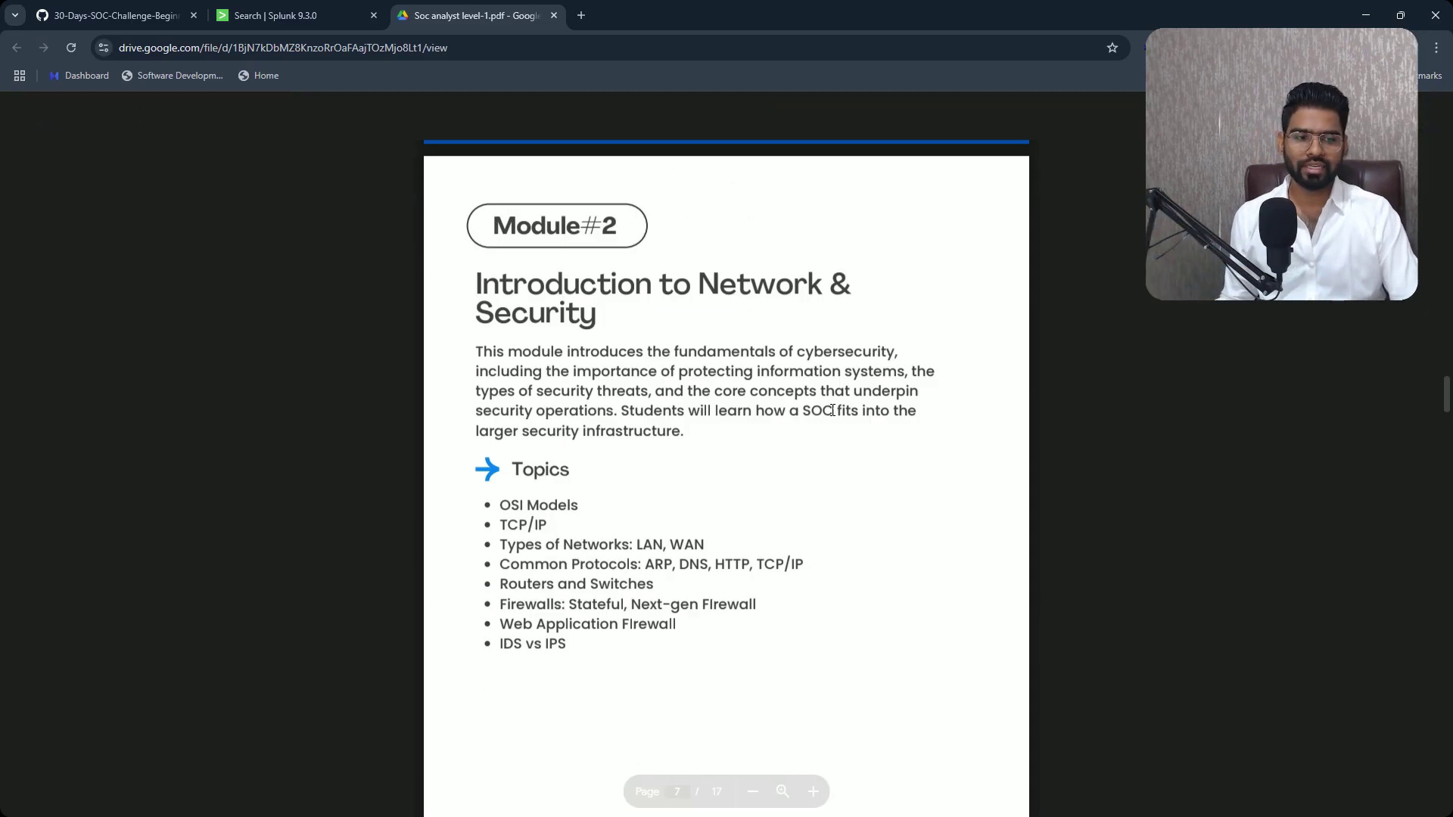
pyautogui.scroll(6, 840, 424)
pyautogui.scroll(-20, 842, 428)
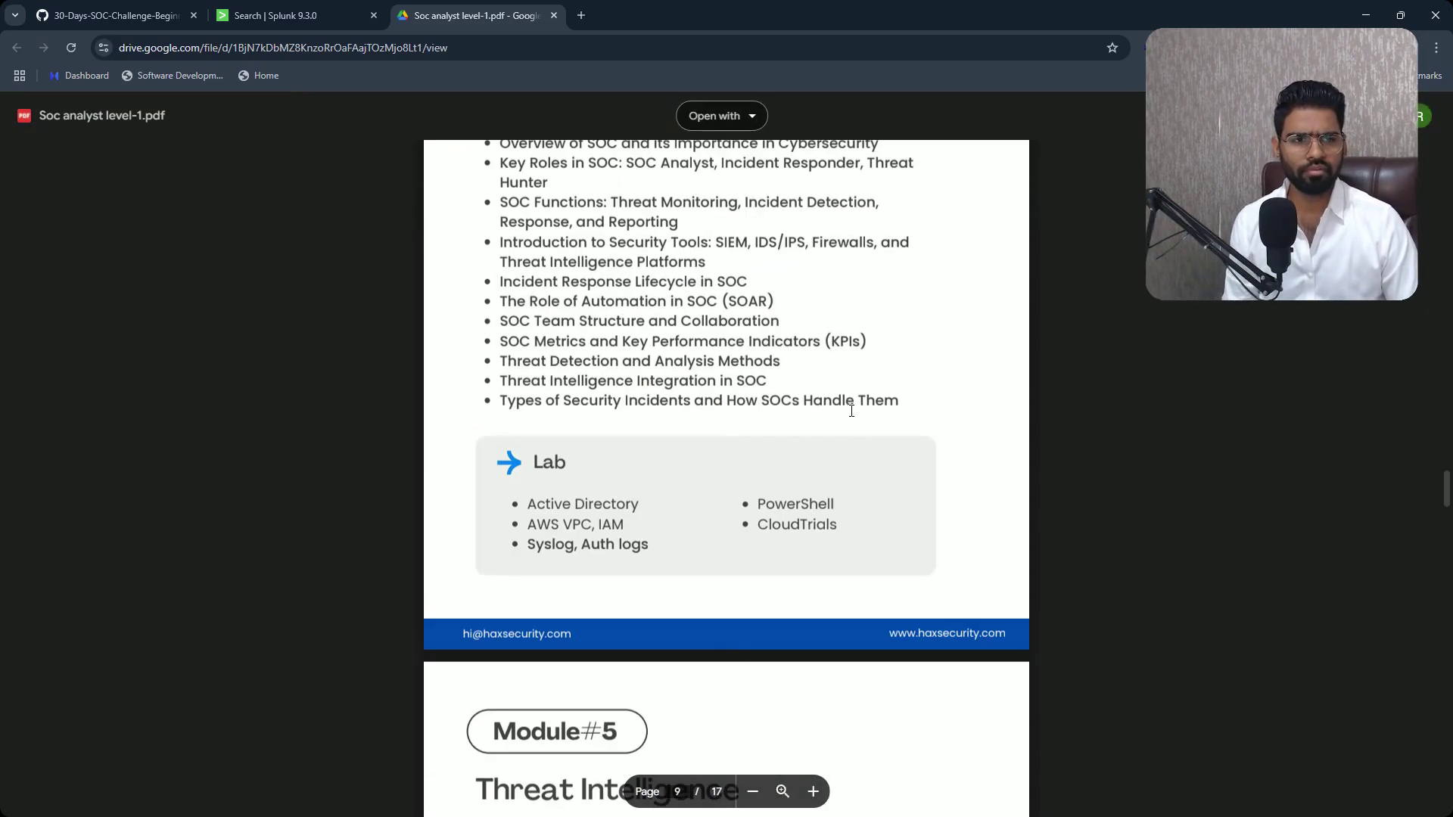
pyautogui.scroll(5, 594, 324)
pyautogui.scroll(-15, 663, 372)
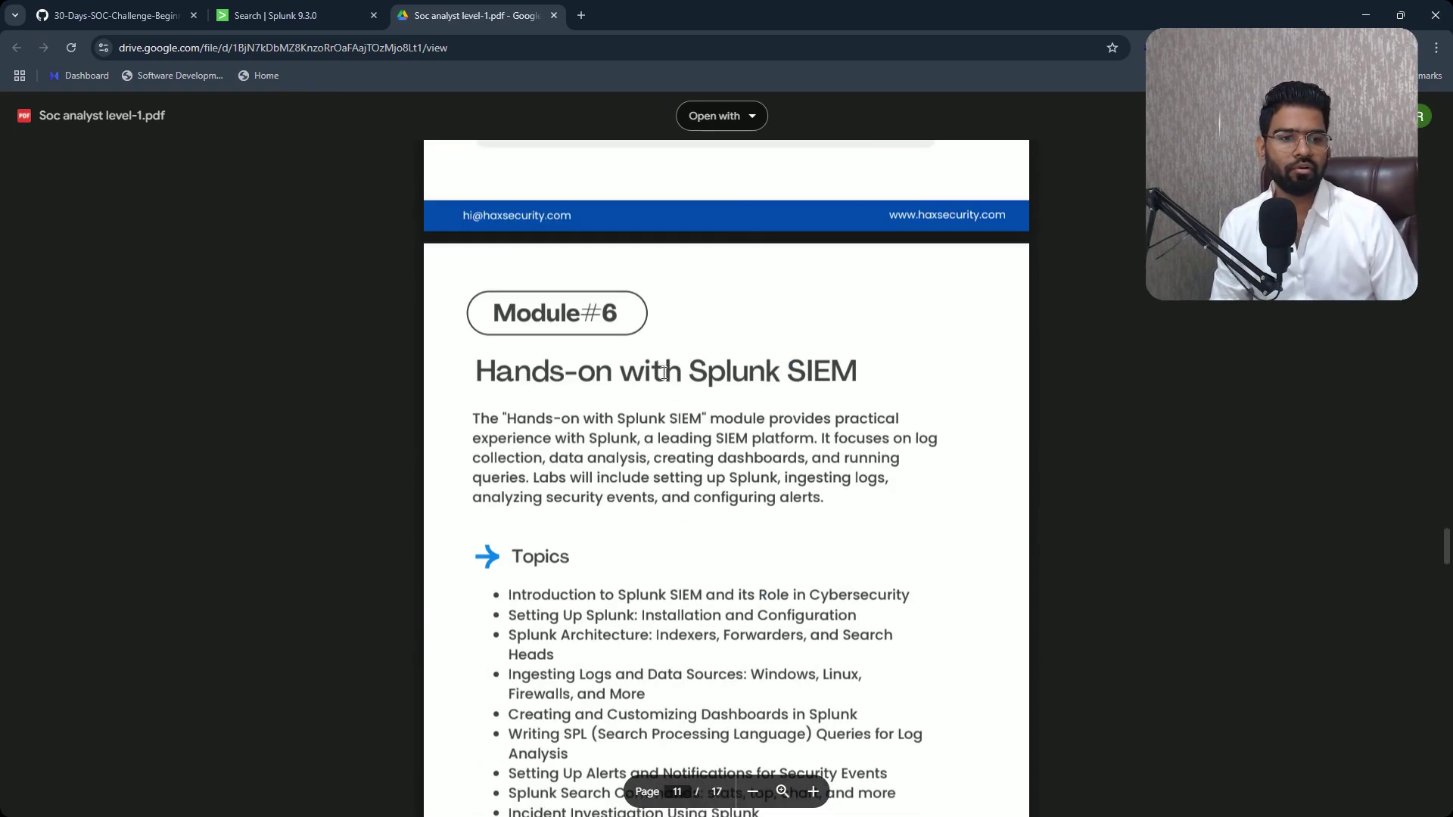
pyautogui.moveTo(485, 359); pyautogui.dragTo(856, 375)
pyautogui.scroll(-15, 678, 402)
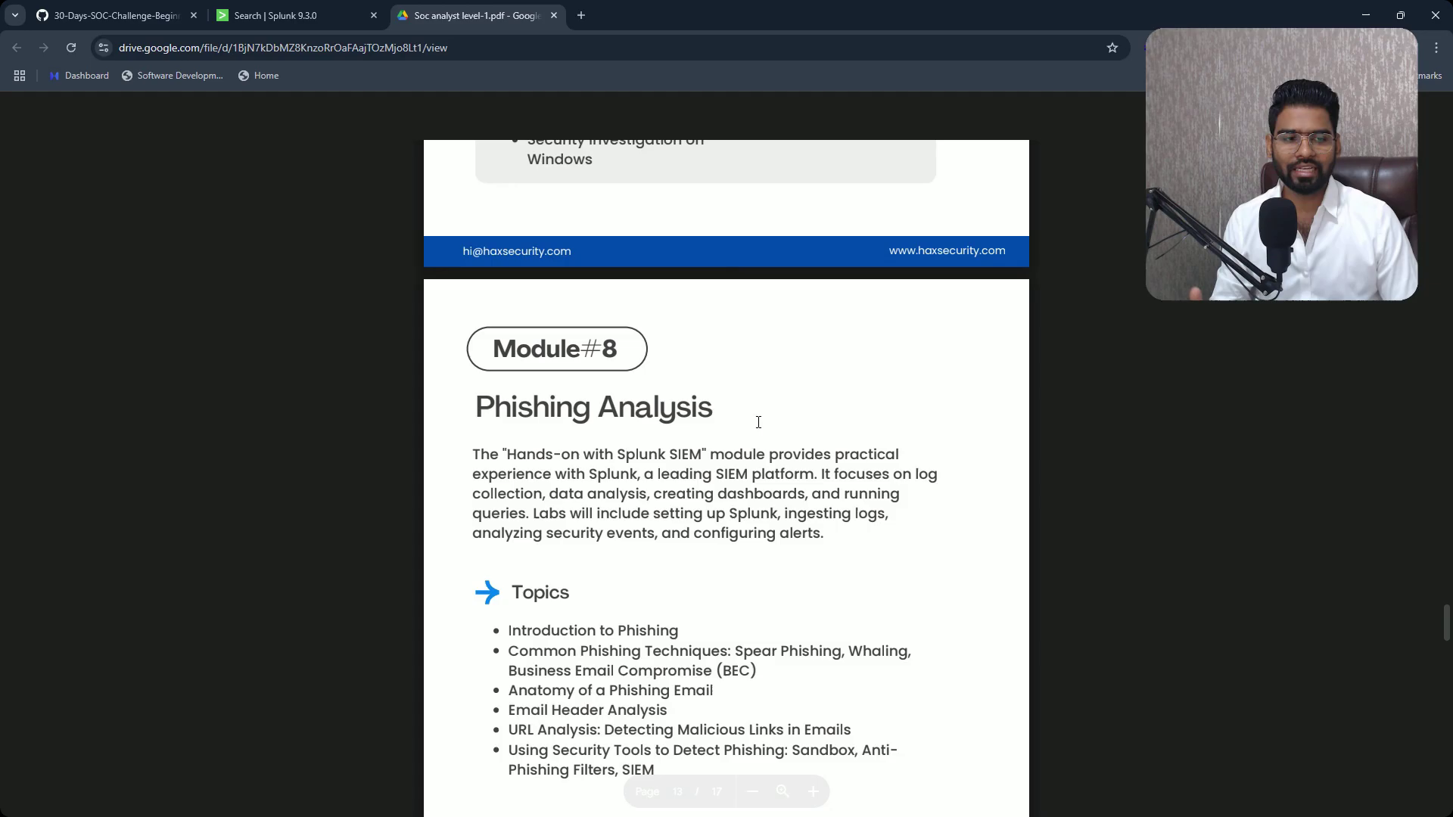
pyautogui.scroll(-20, 756, 409)
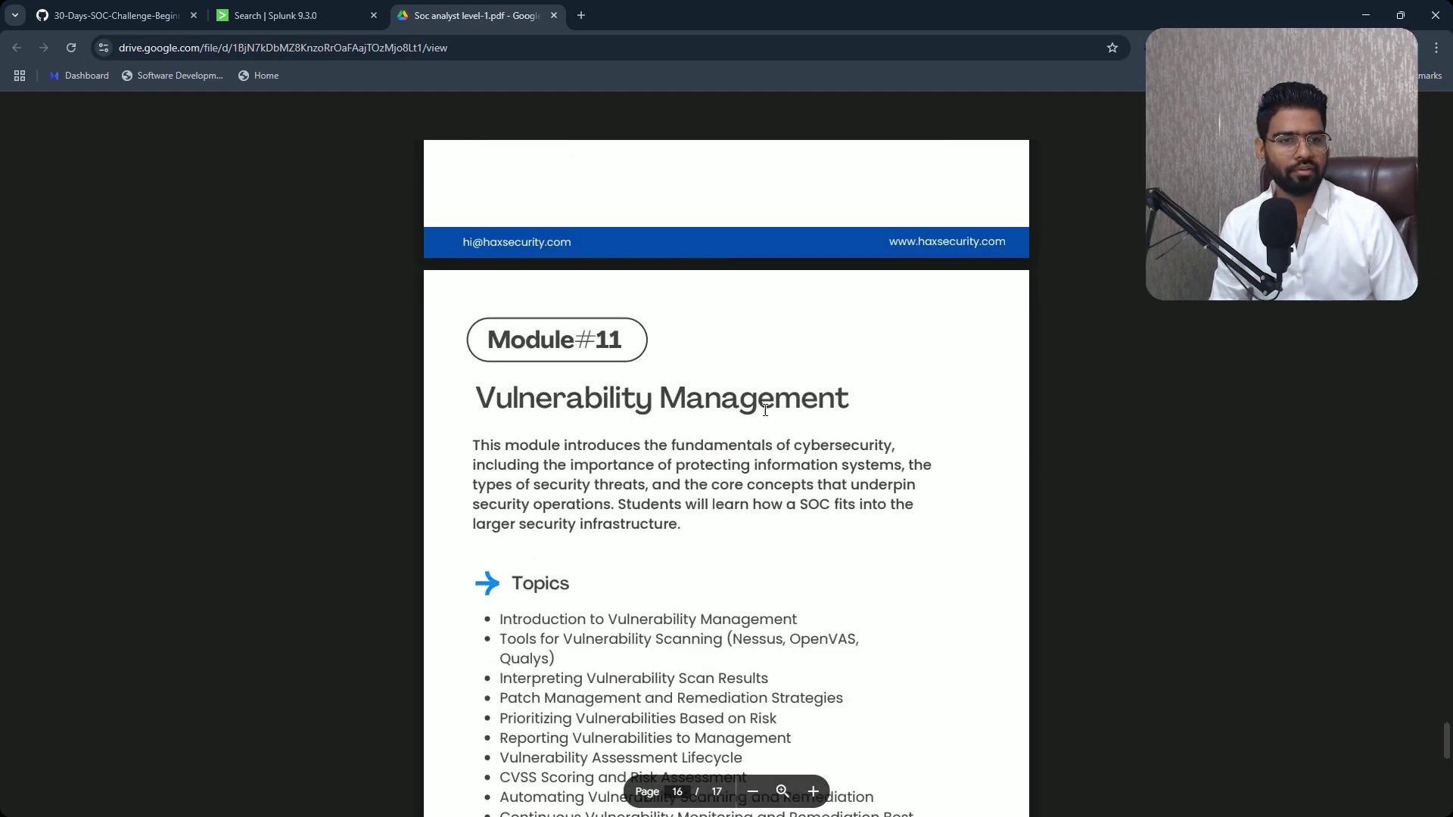
pyautogui.scroll(8, 789, 395)
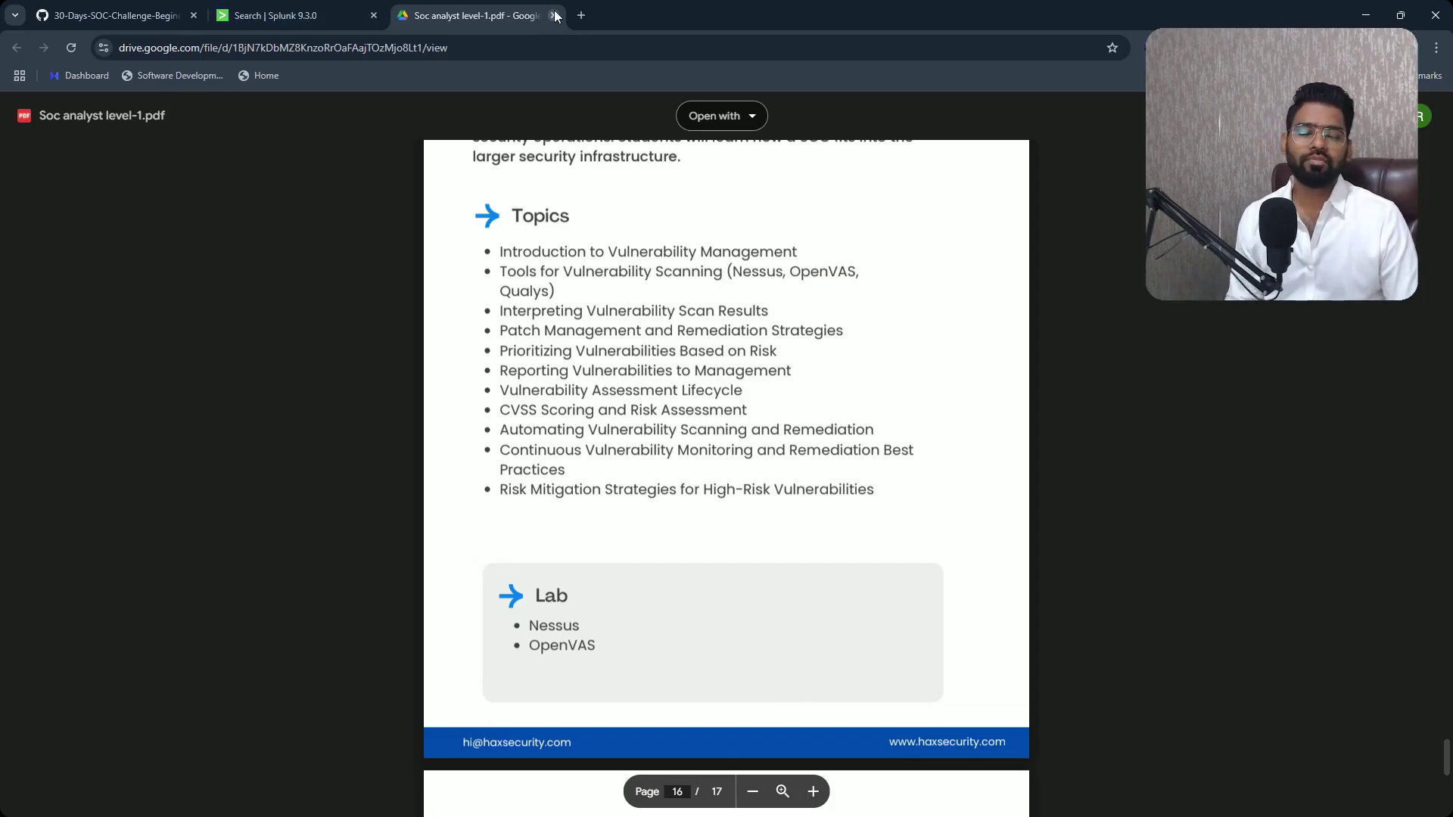
# Read the Day#17 Splunk DNS Log Analysis lab title and download instructions on GitHub
pyautogui.click(133, 18)
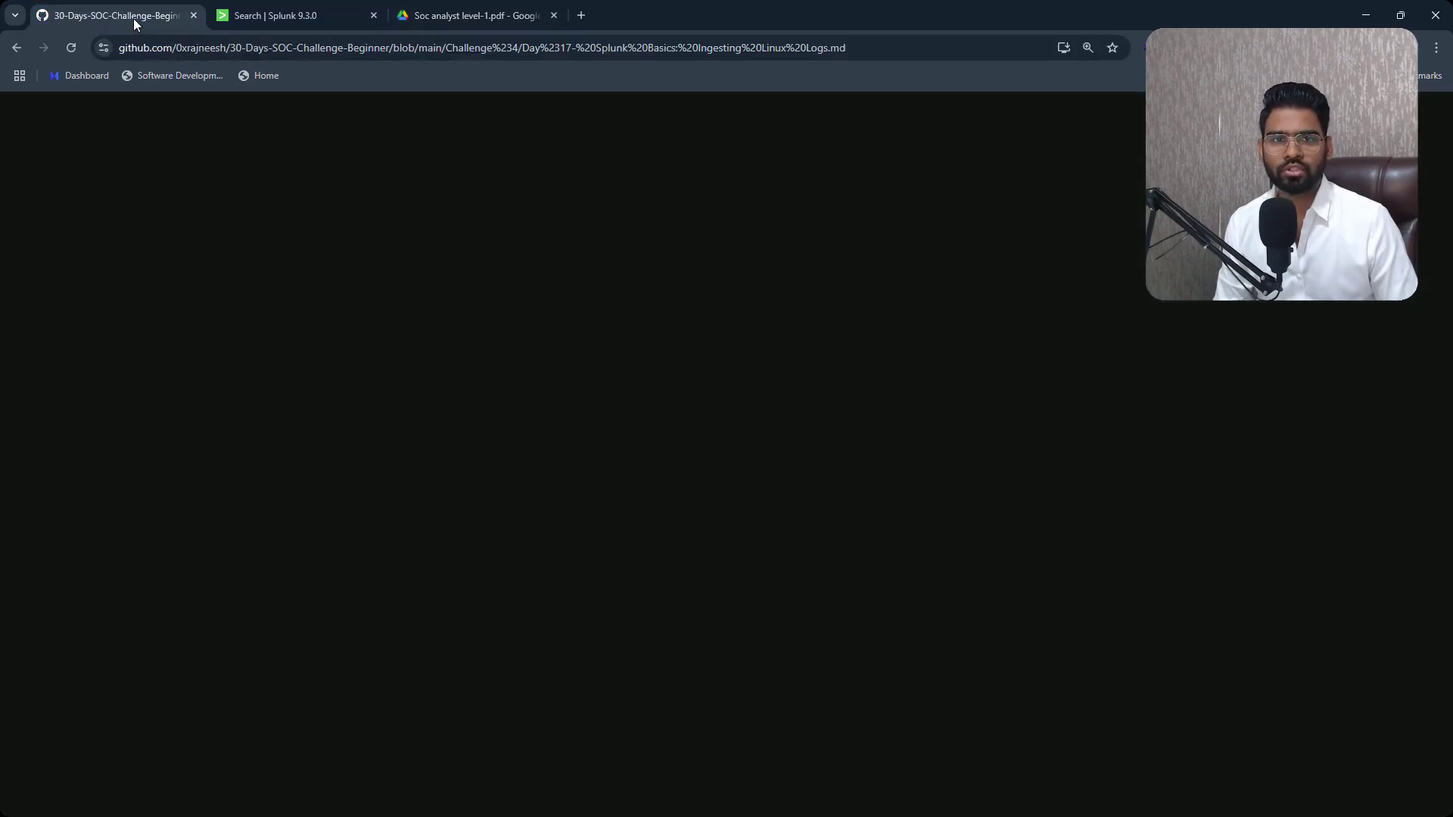
pyautogui.moveTo(370, 366); pyautogui.dragTo(851, 365)
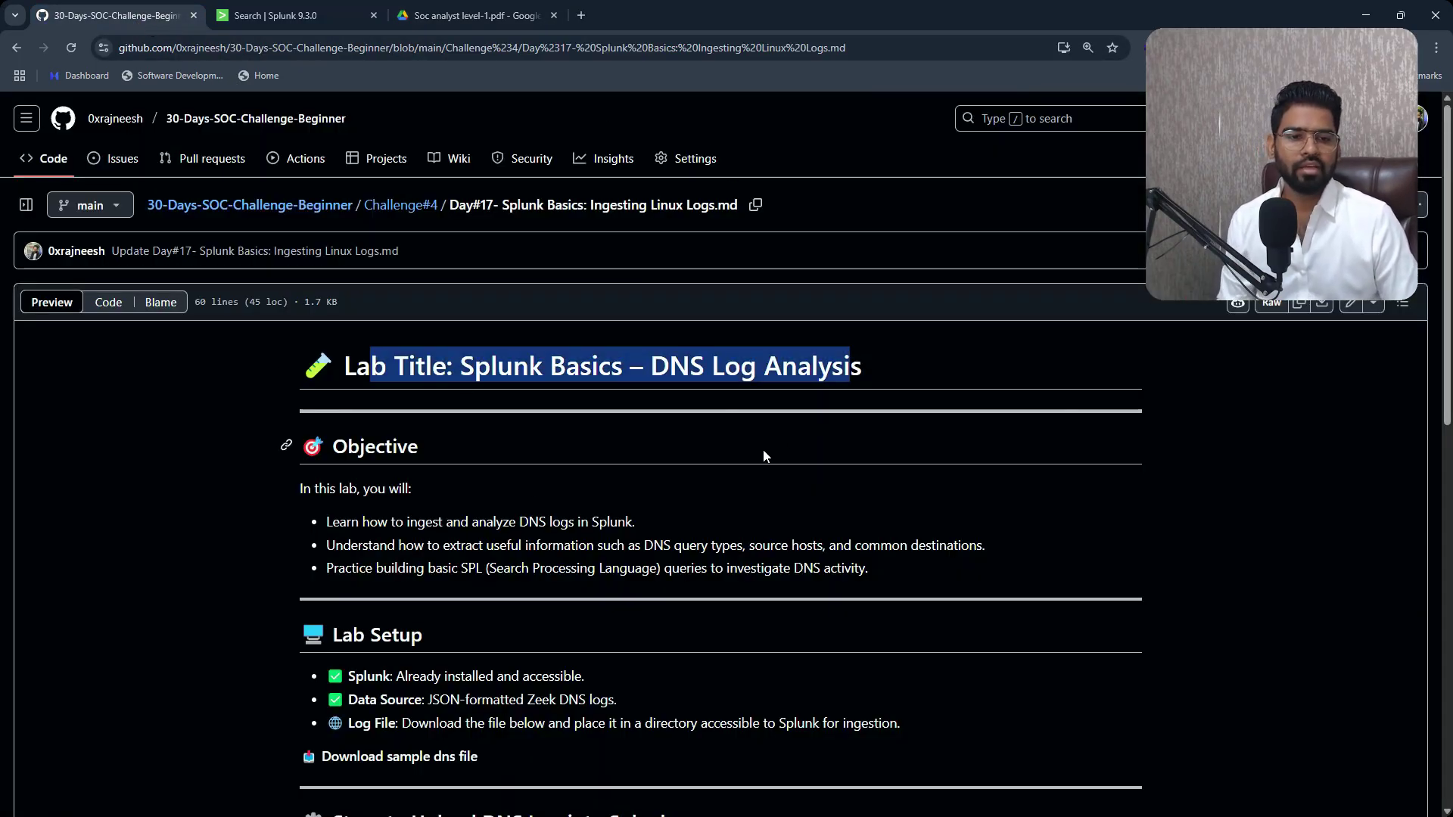
pyautogui.click(710, 393)
pyautogui.scroll(-2, 1320, 354)
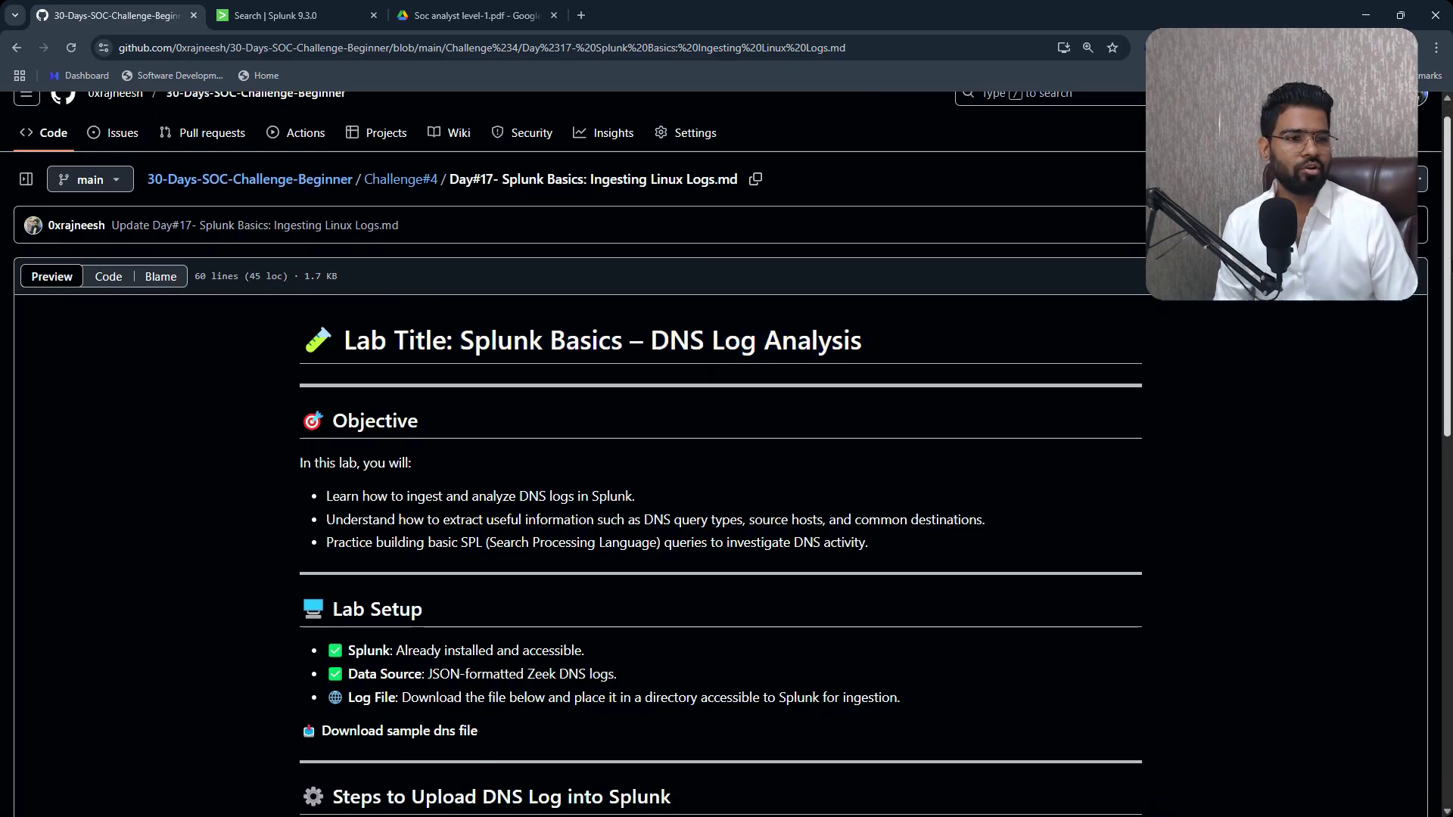
pyautogui.scroll(-3, 1447, 379)
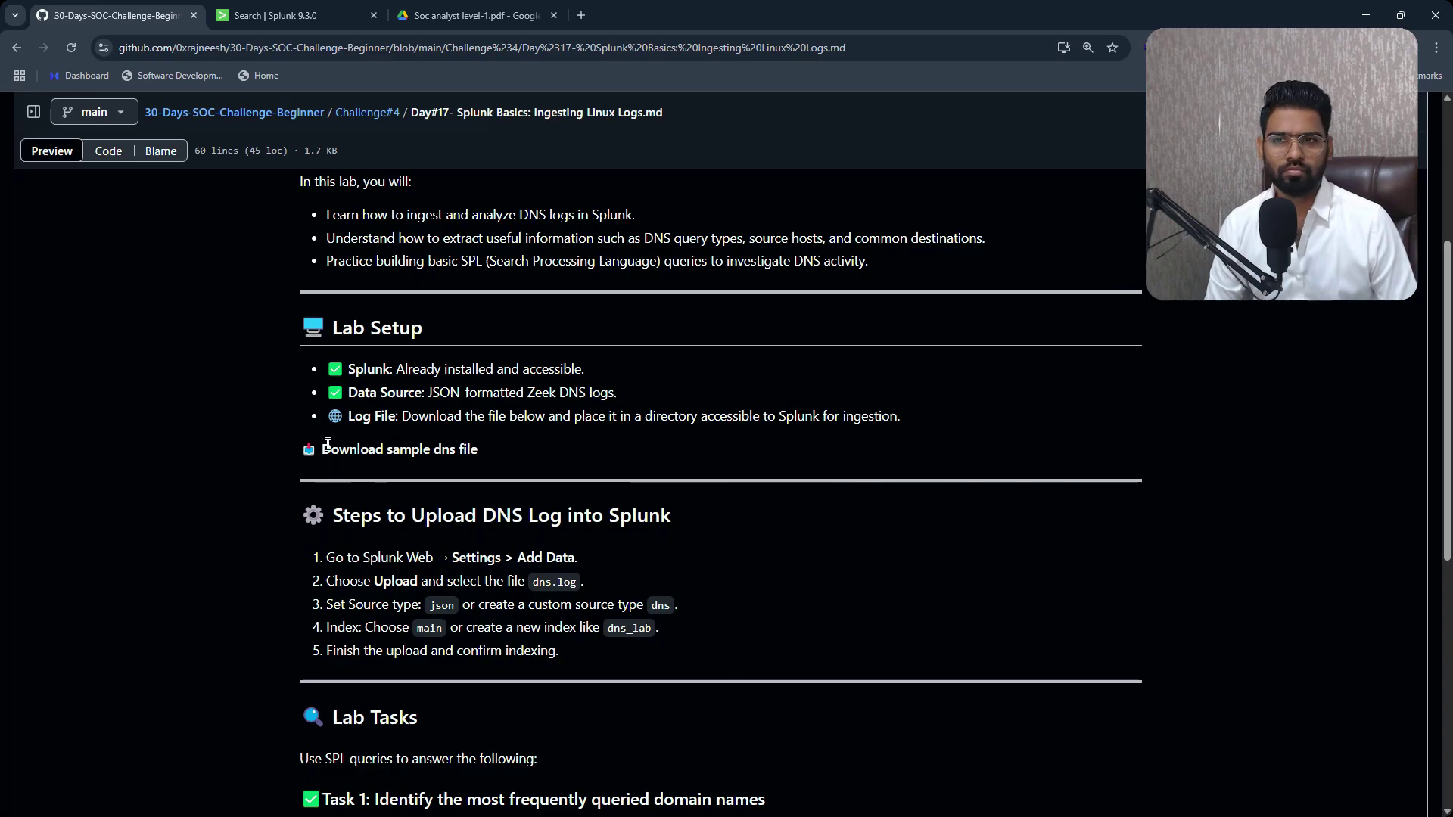
pyautogui.moveTo(324, 446); pyautogui.dragTo(479, 449)
pyautogui.click(625, 445)
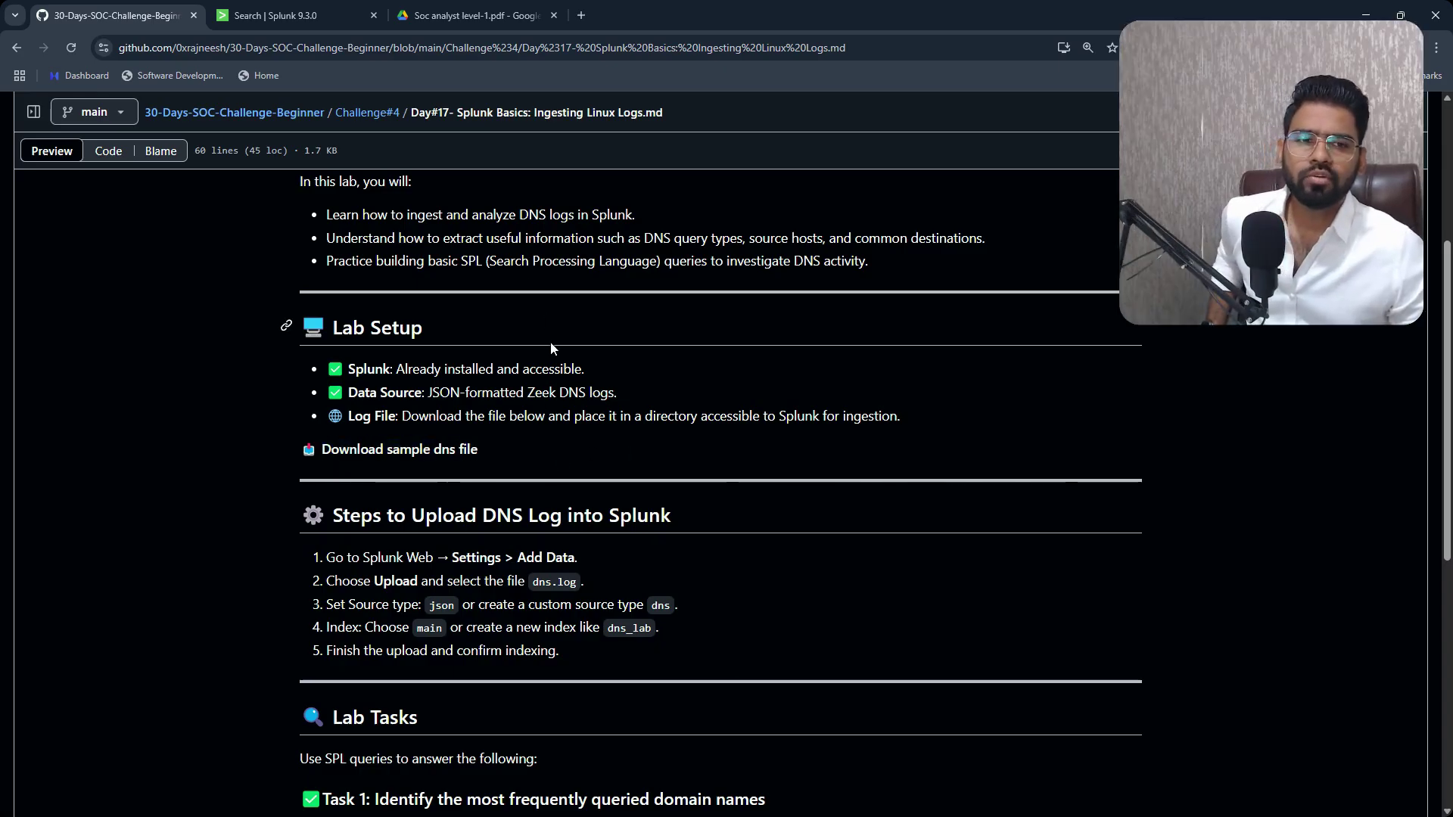
# Scroll through the lab tasks, then bring up the Search | Splunk 9.3.0 tab
pyautogui.scroll(-5, 551, 350)
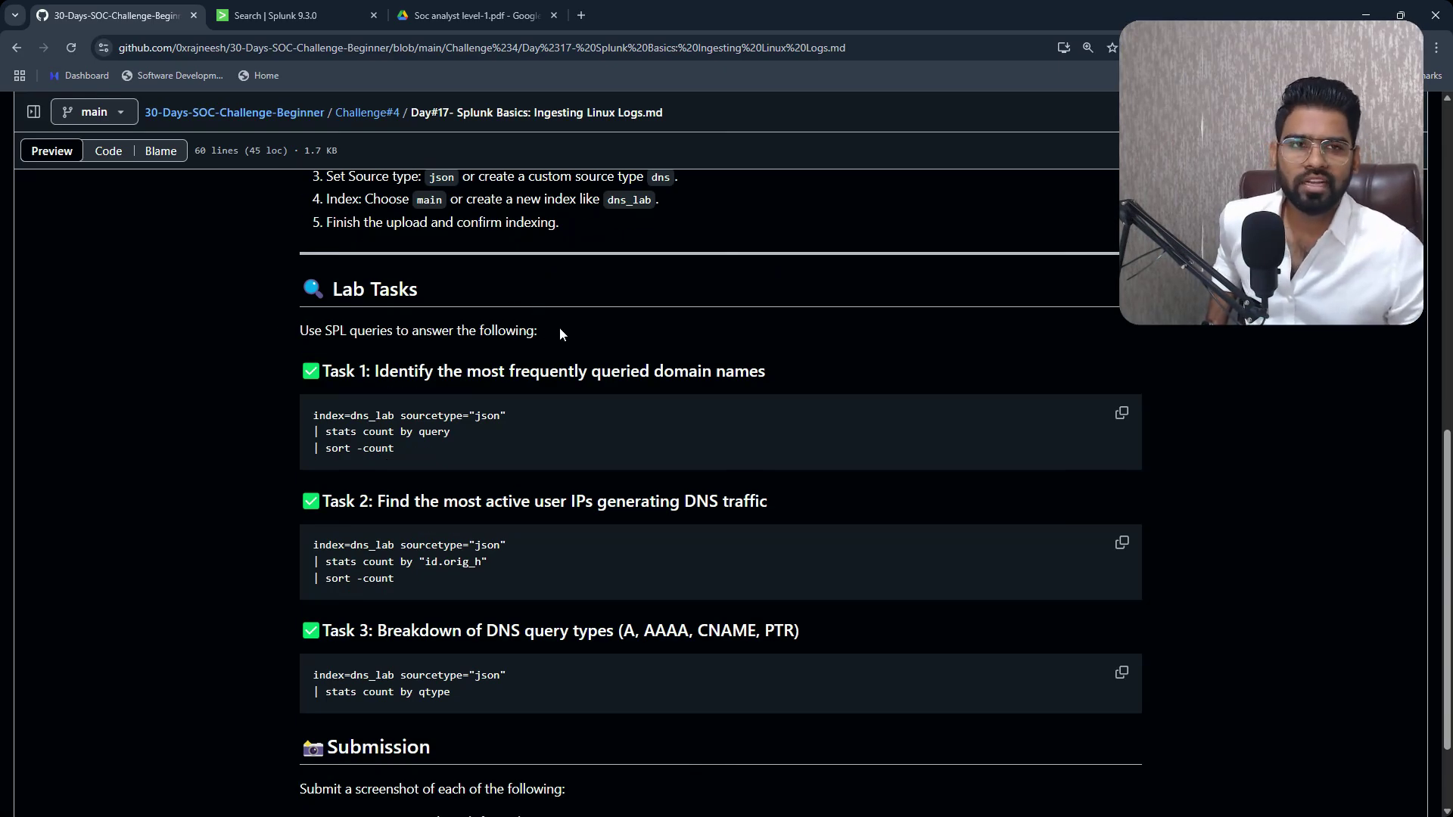
pyautogui.scroll(2, 719, 492)
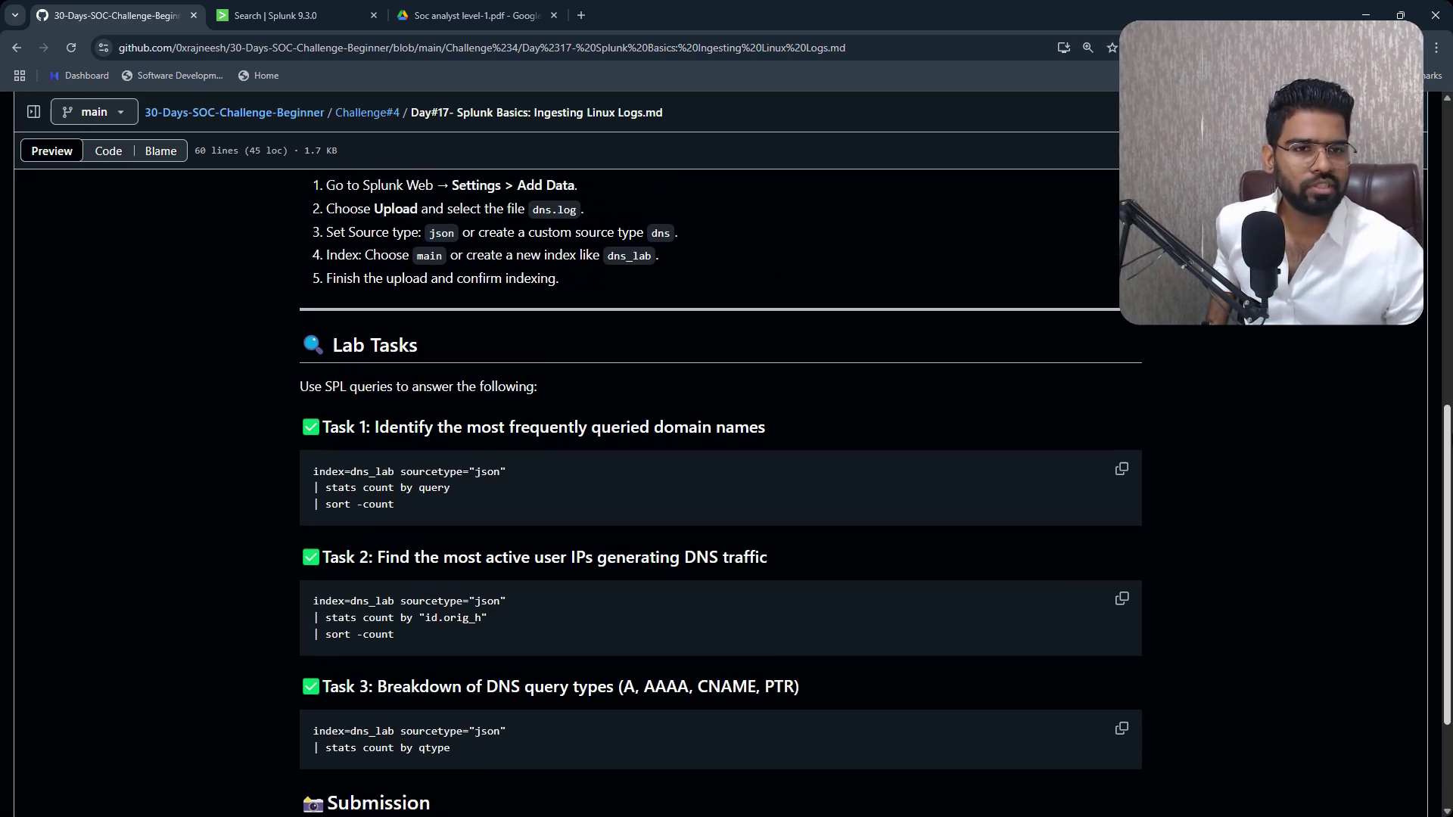
pyautogui.scroll(1, 1169, 340)
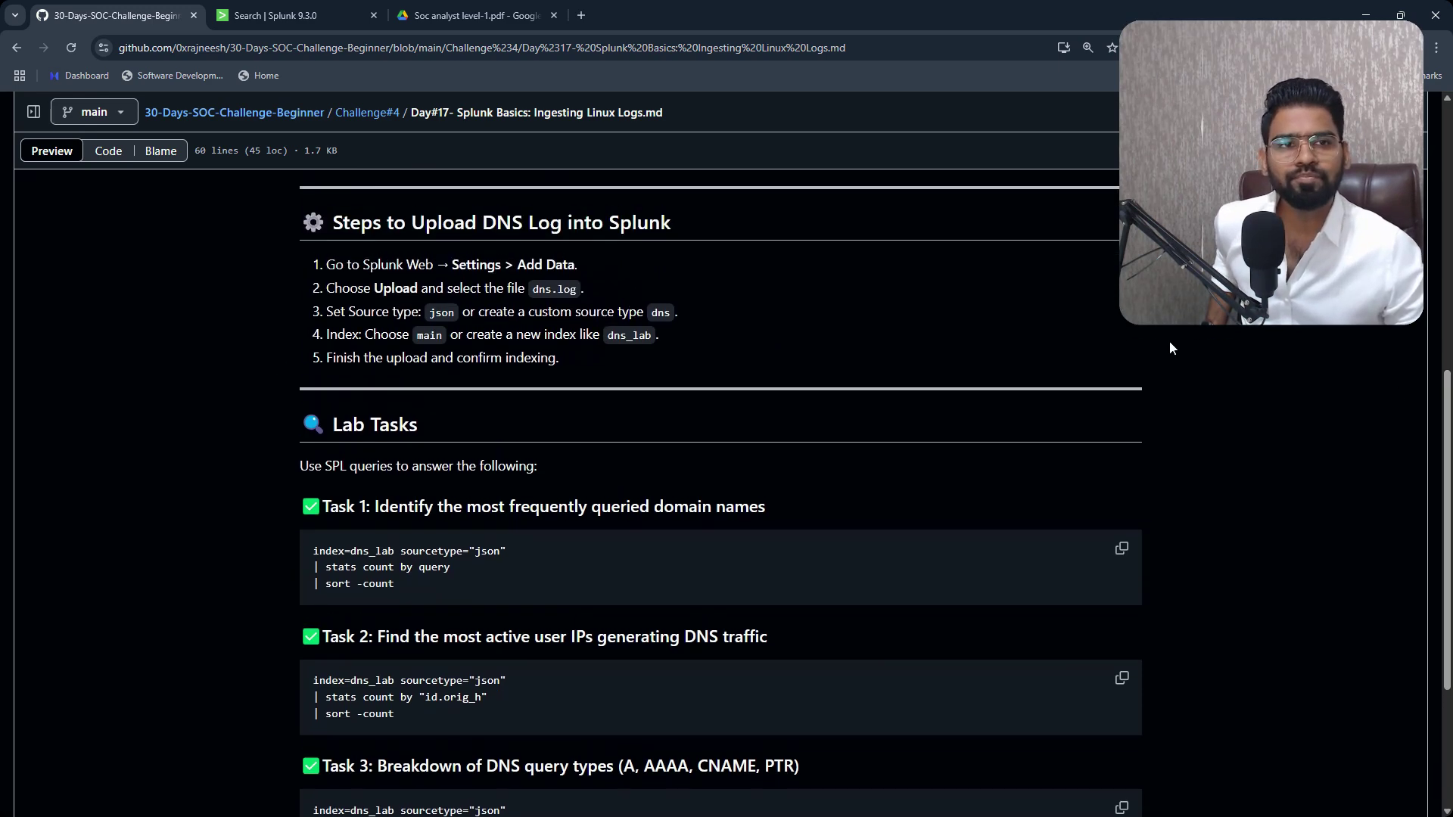
pyautogui.click(294, 18)
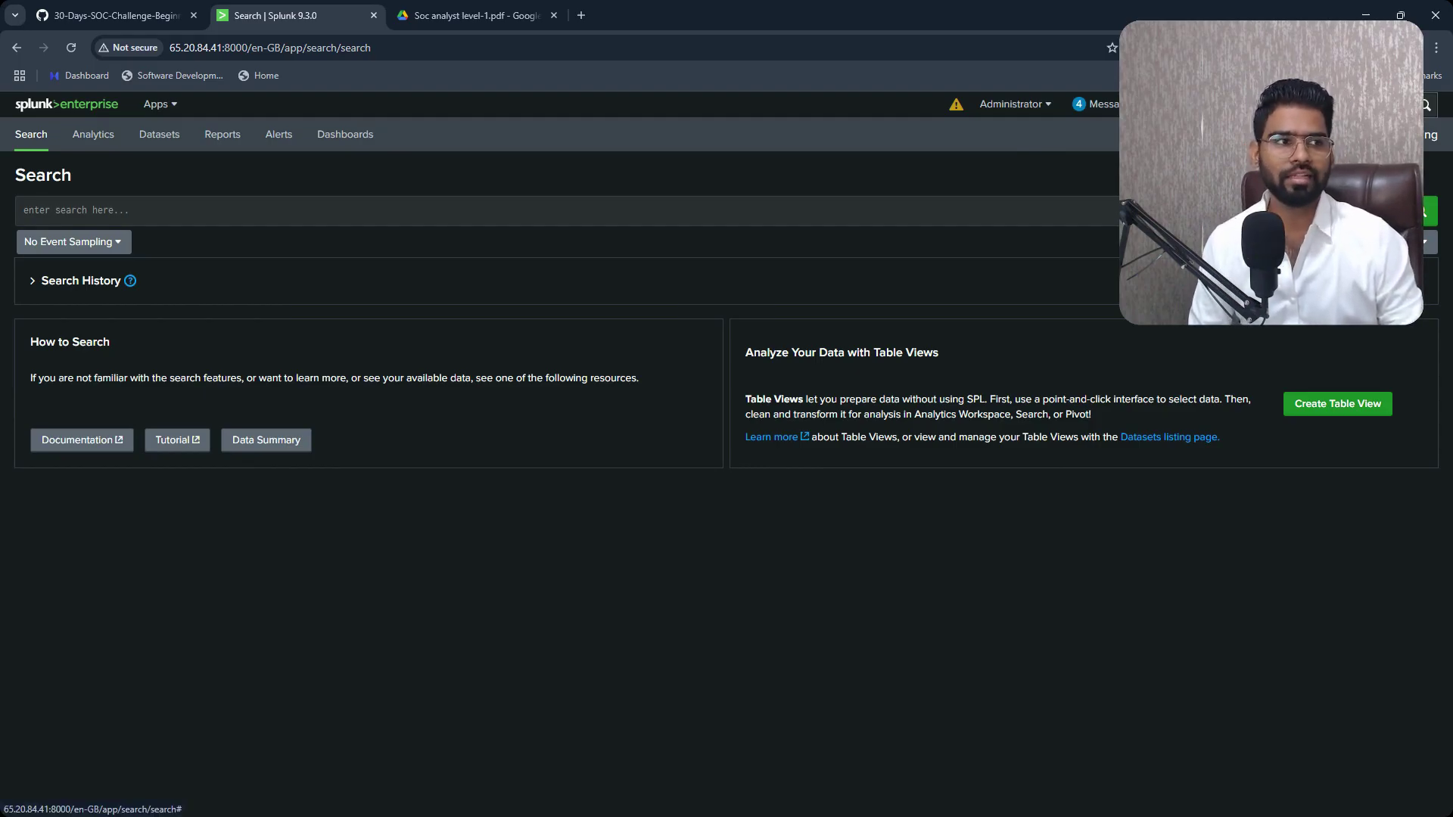
# Upload synthetic_zeek_dns.json through Add Data, accept the _json source type, and select the Host value
pyautogui.click(1154, 103)
pyautogui.click(1022, 186)
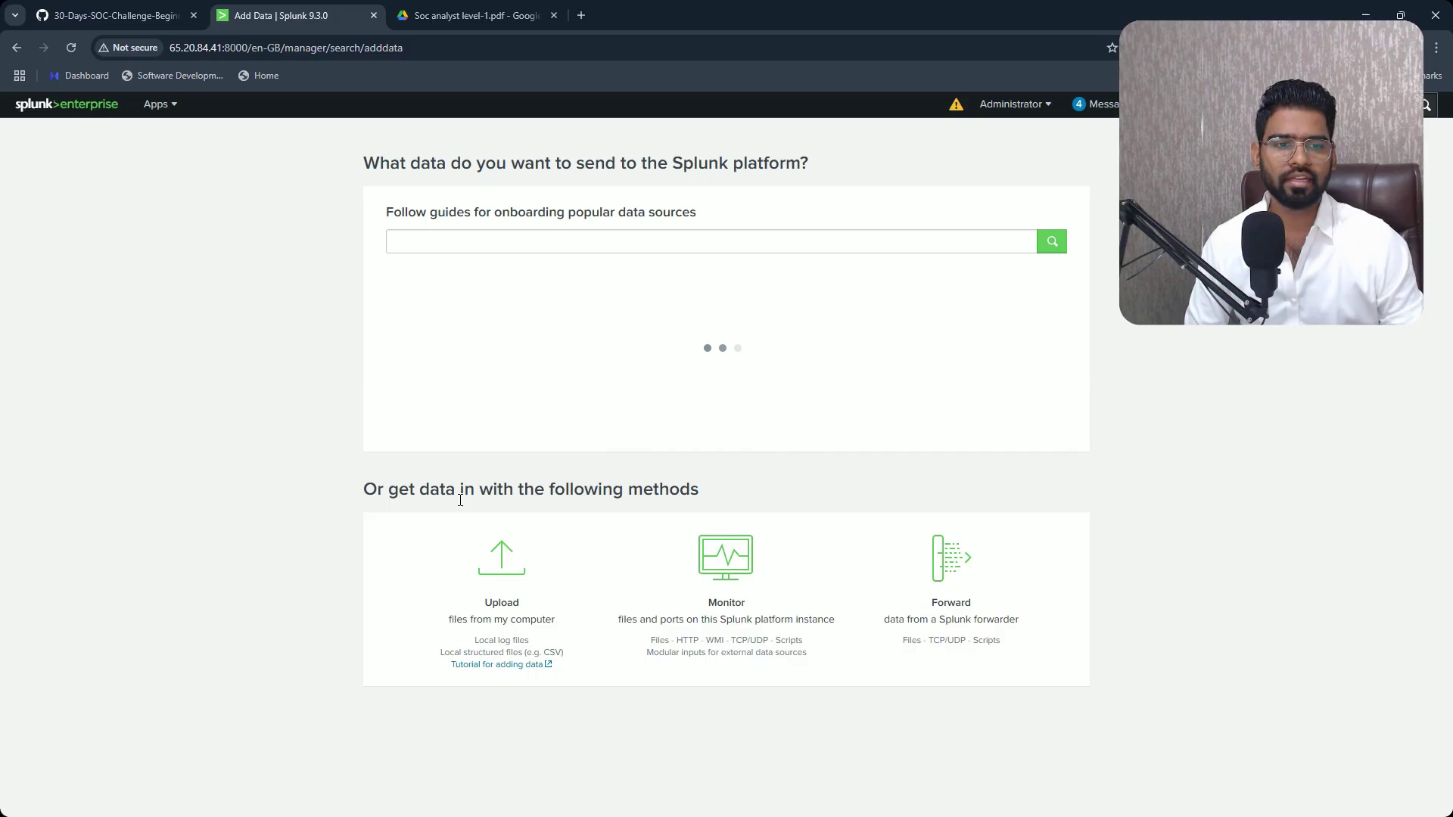
pyautogui.click(502, 606)
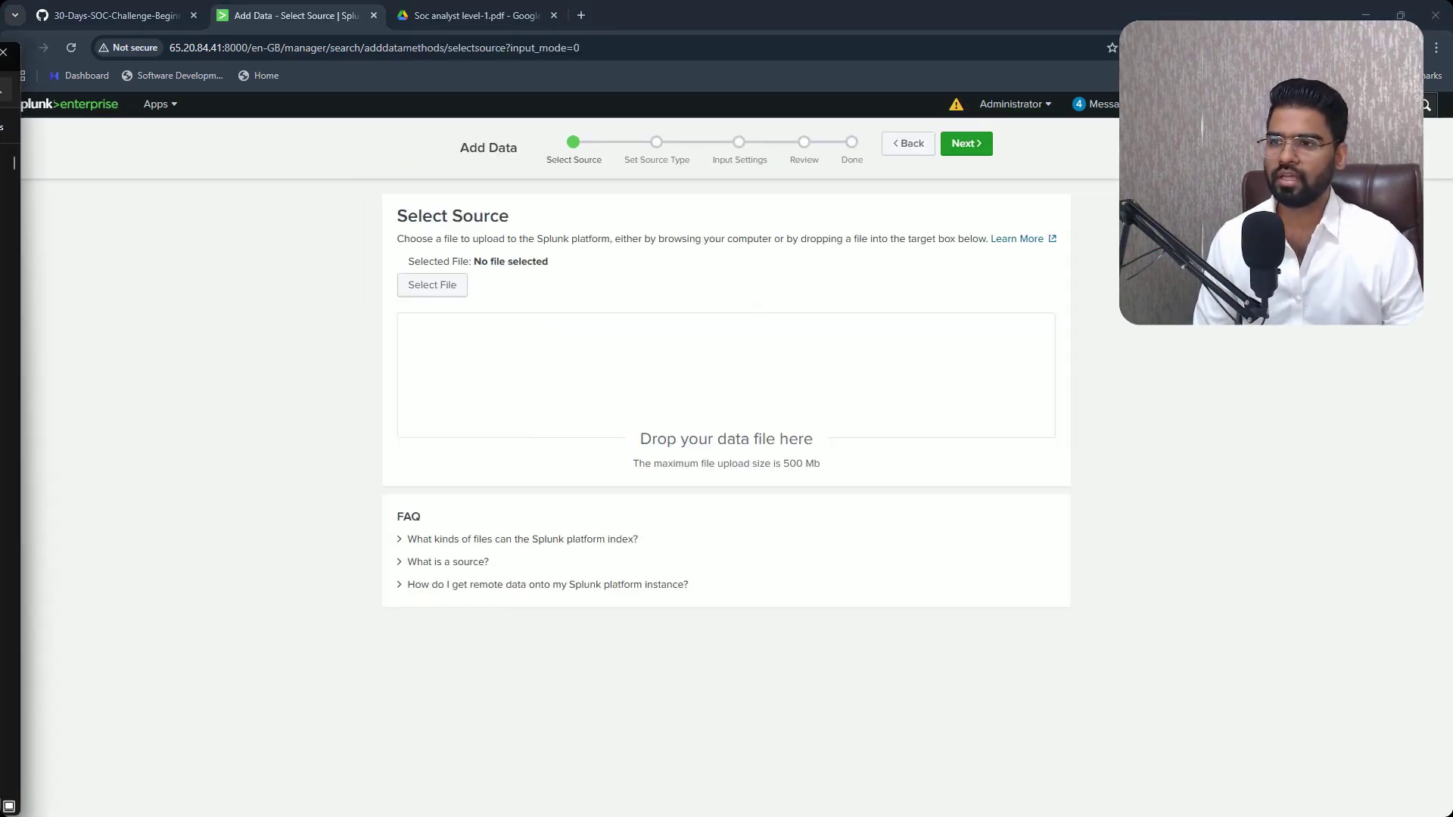
pyautogui.moveTo(11, 312); pyautogui.dragTo(802, 419)
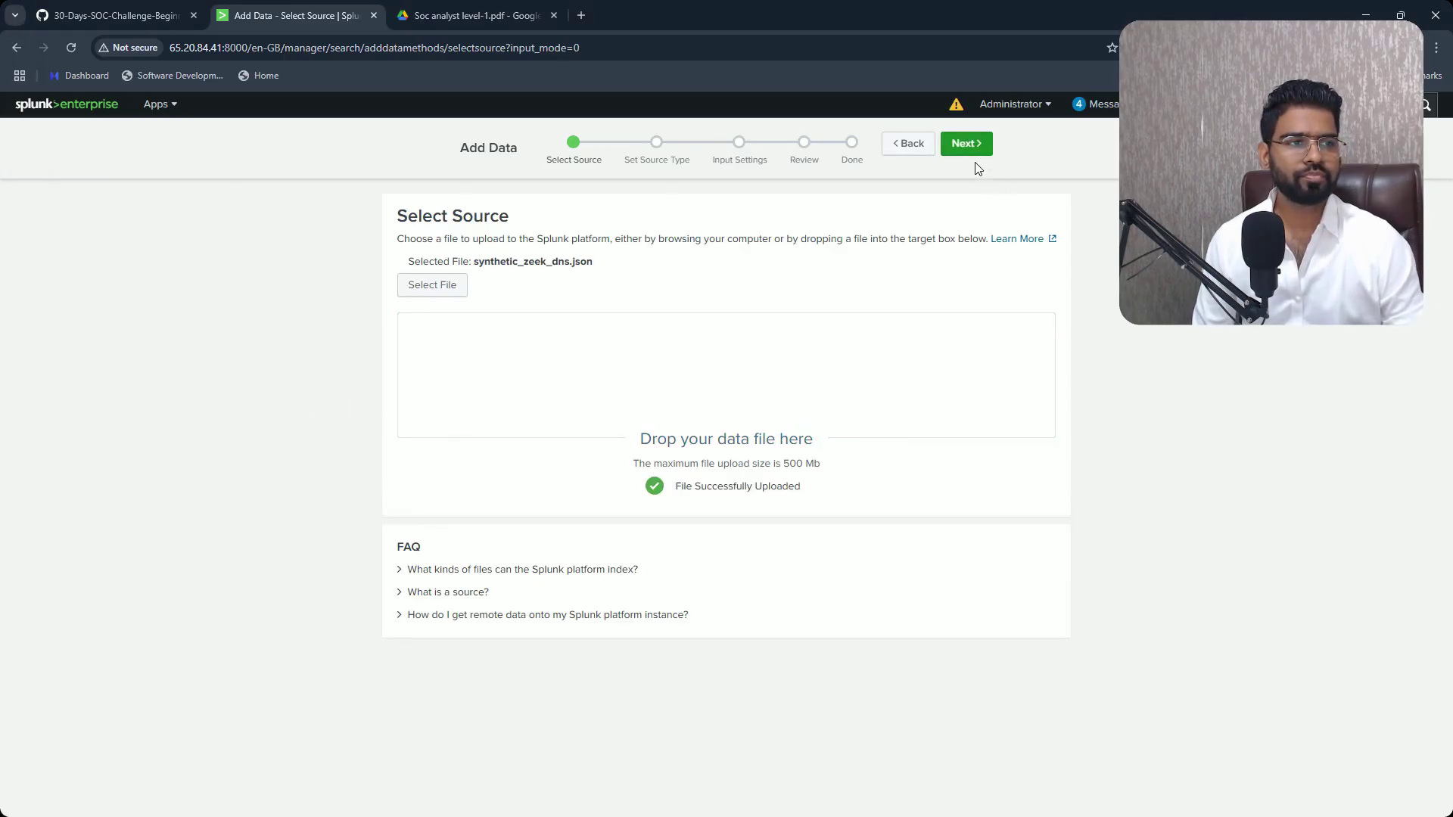
pyautogui.click(968, 144)
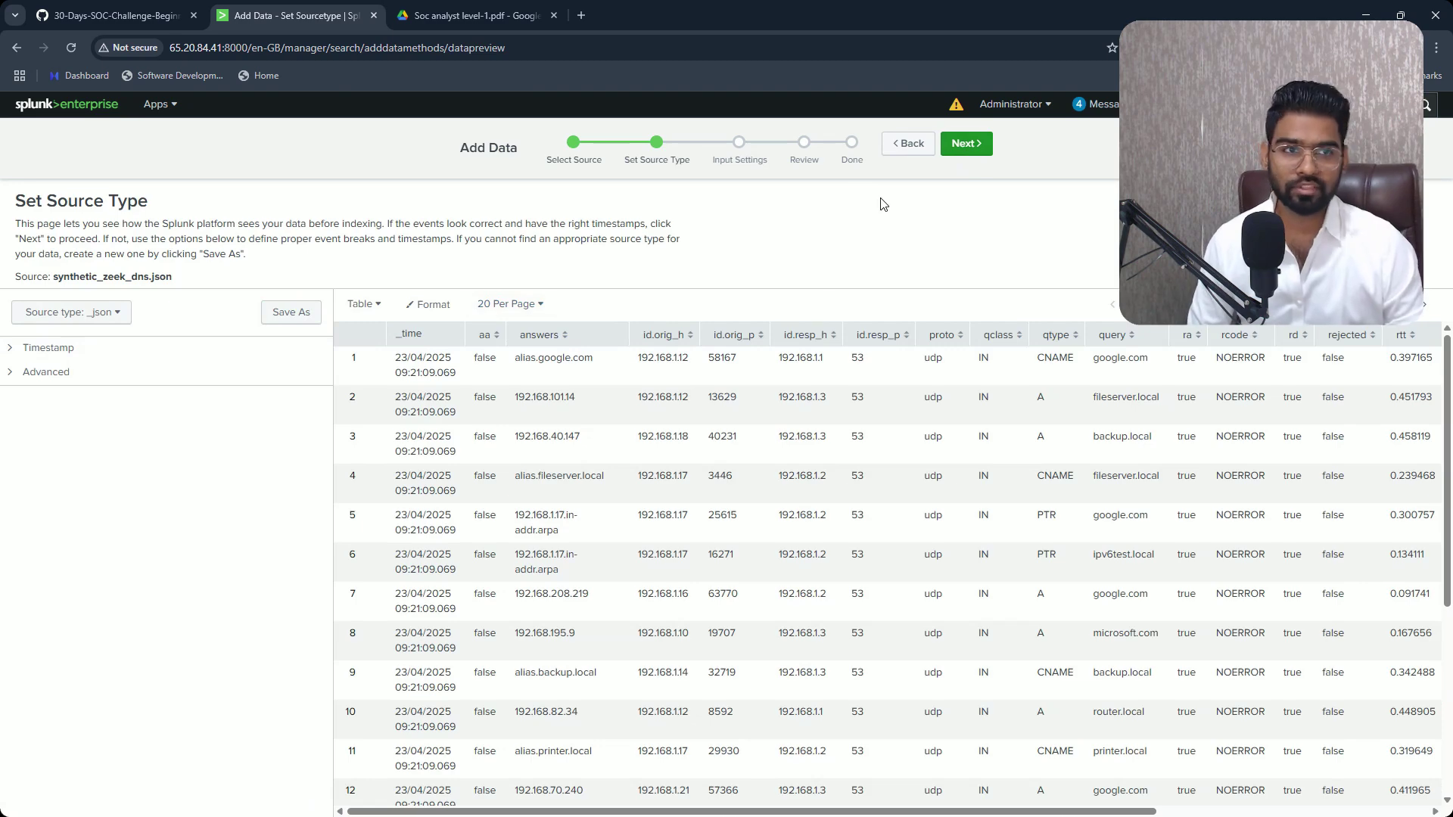
pyautogui.click(966, 144)
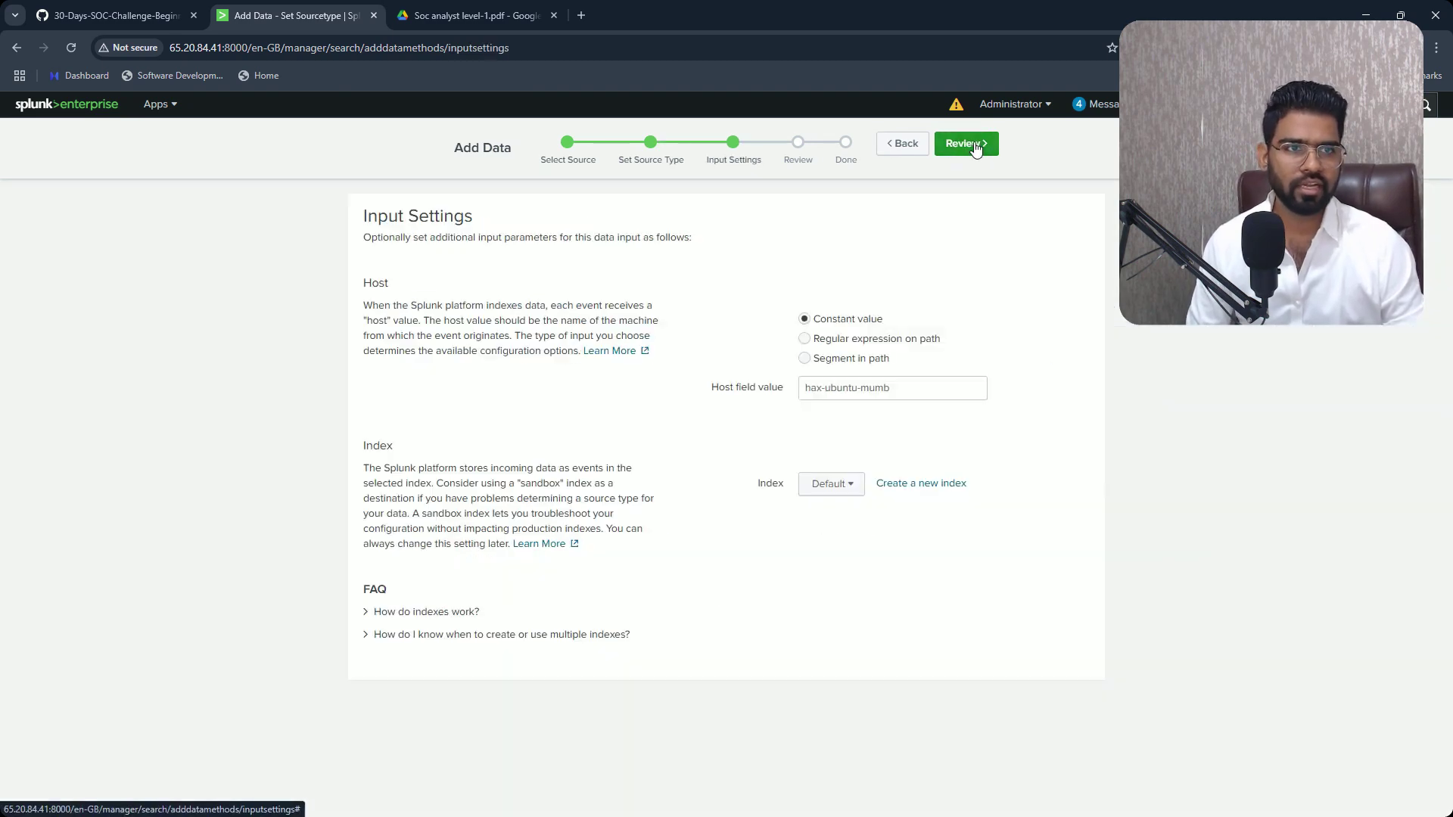
pyautogui.tripleClick(840, 388)
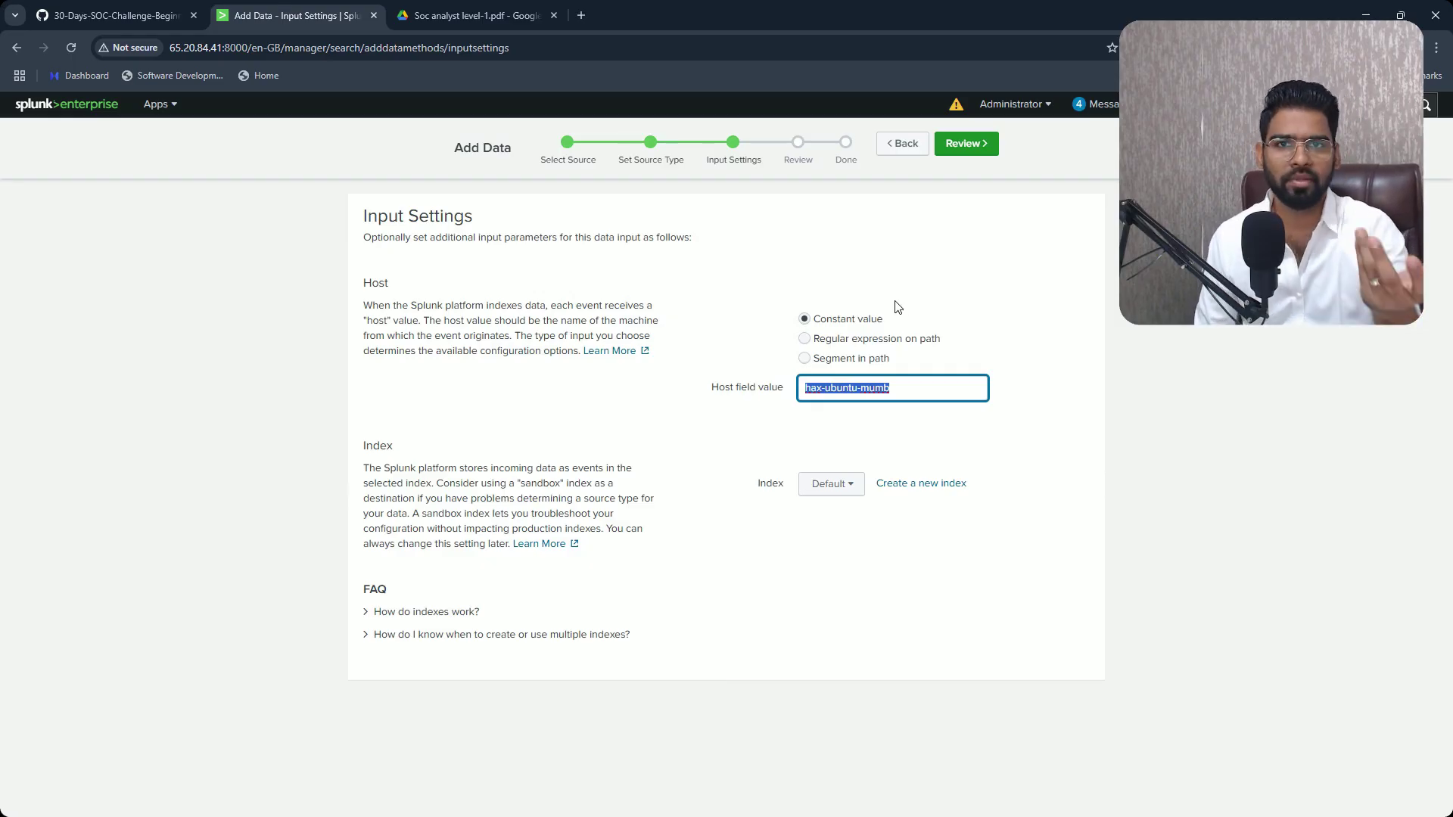
pyautogui.click(967, 143)
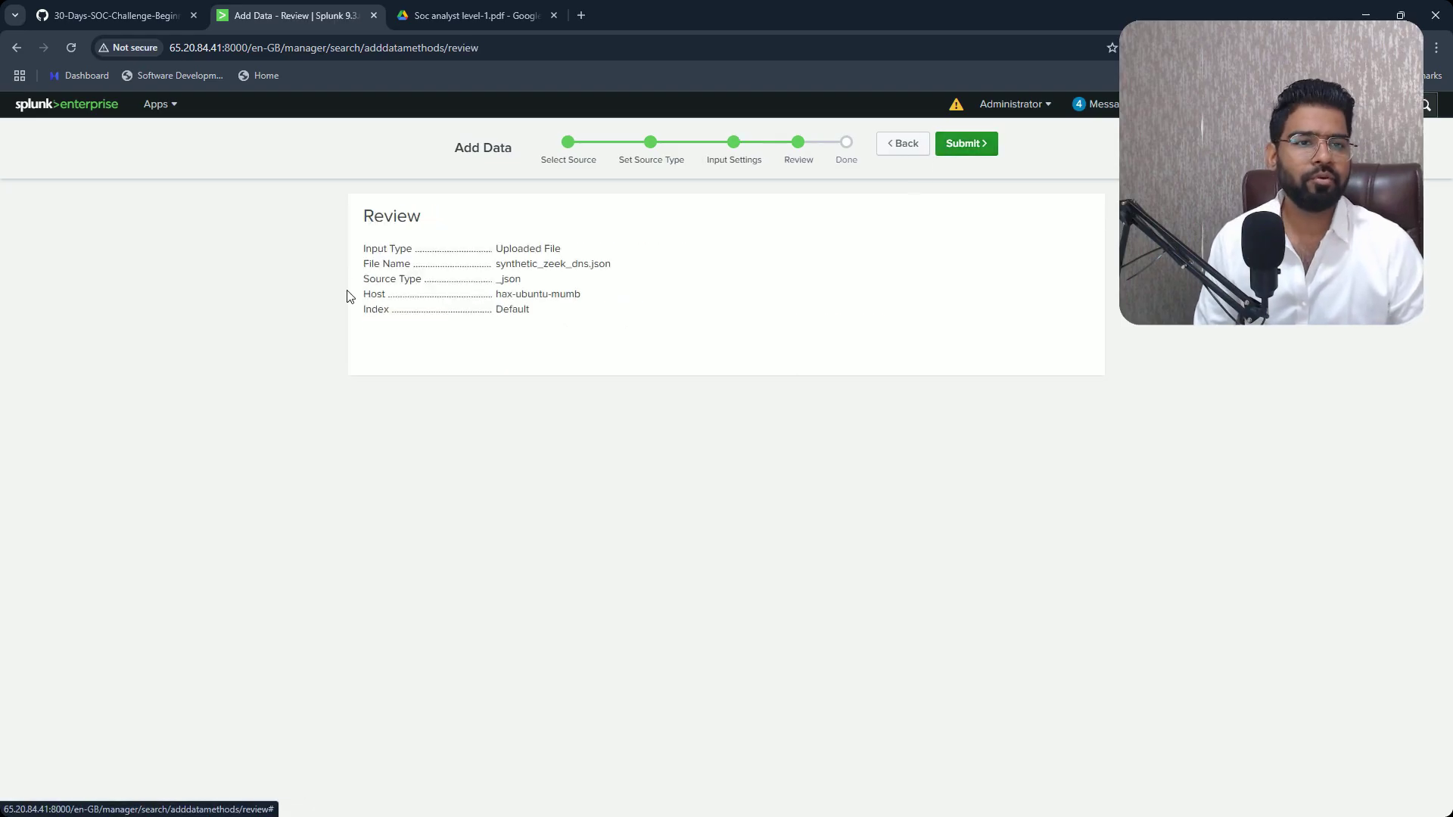
pyautogui.tripleClick(372, 265)
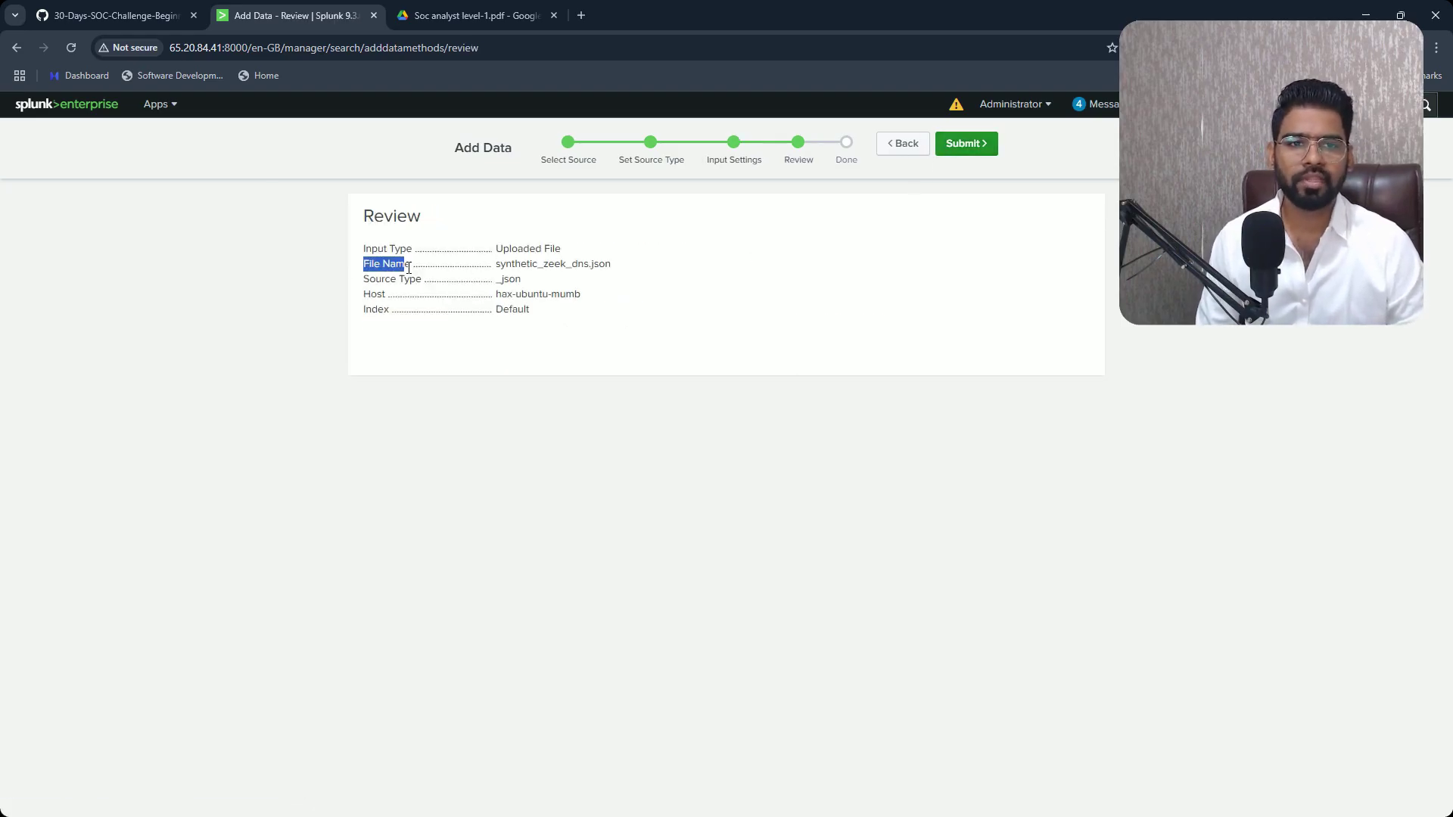
pyautogui.click(454, 285)
pyautogui.moveTo(528, 282); pyautogui.dragTo(357, 290)
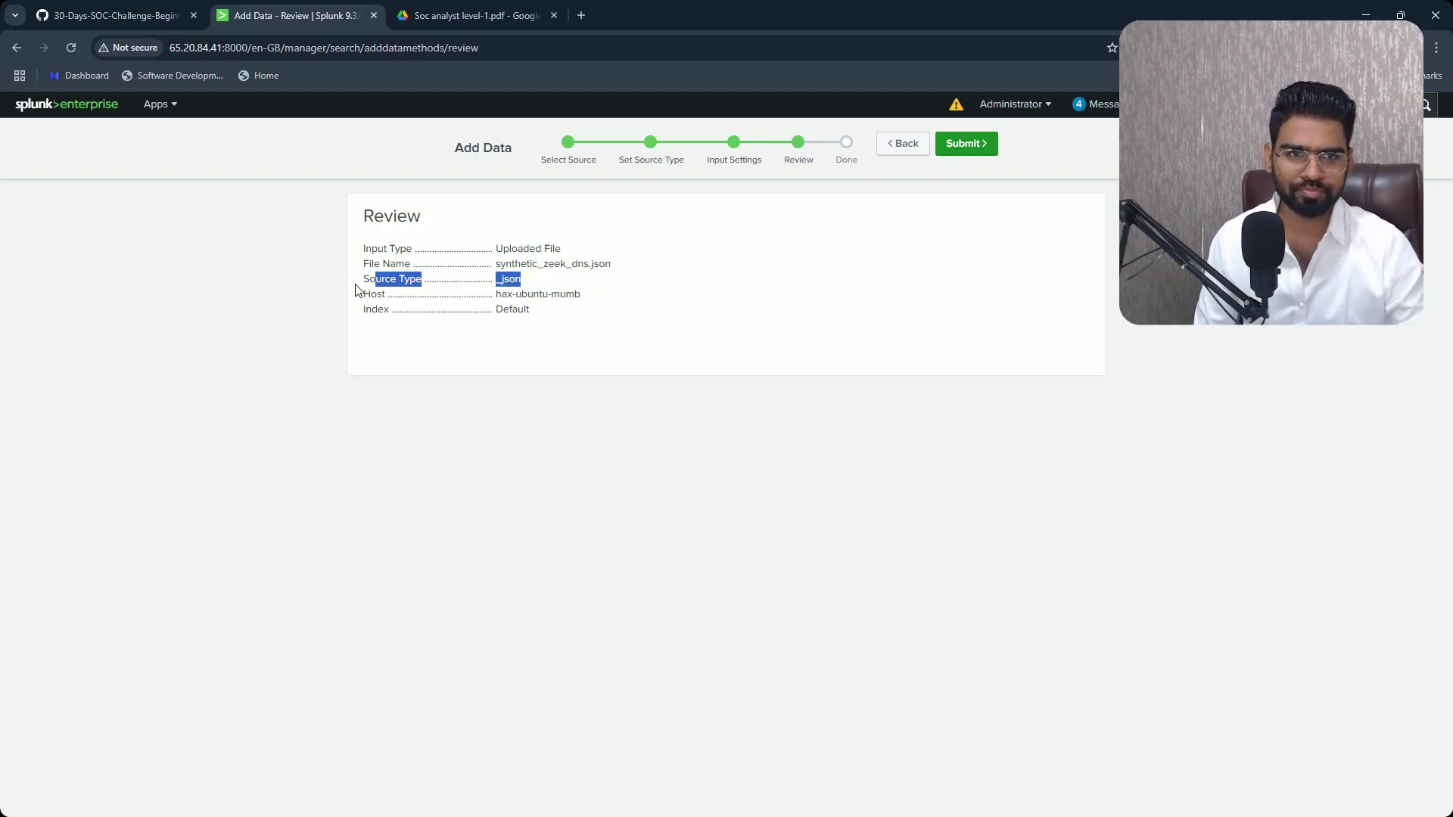
pyautogui.click(392, 333)
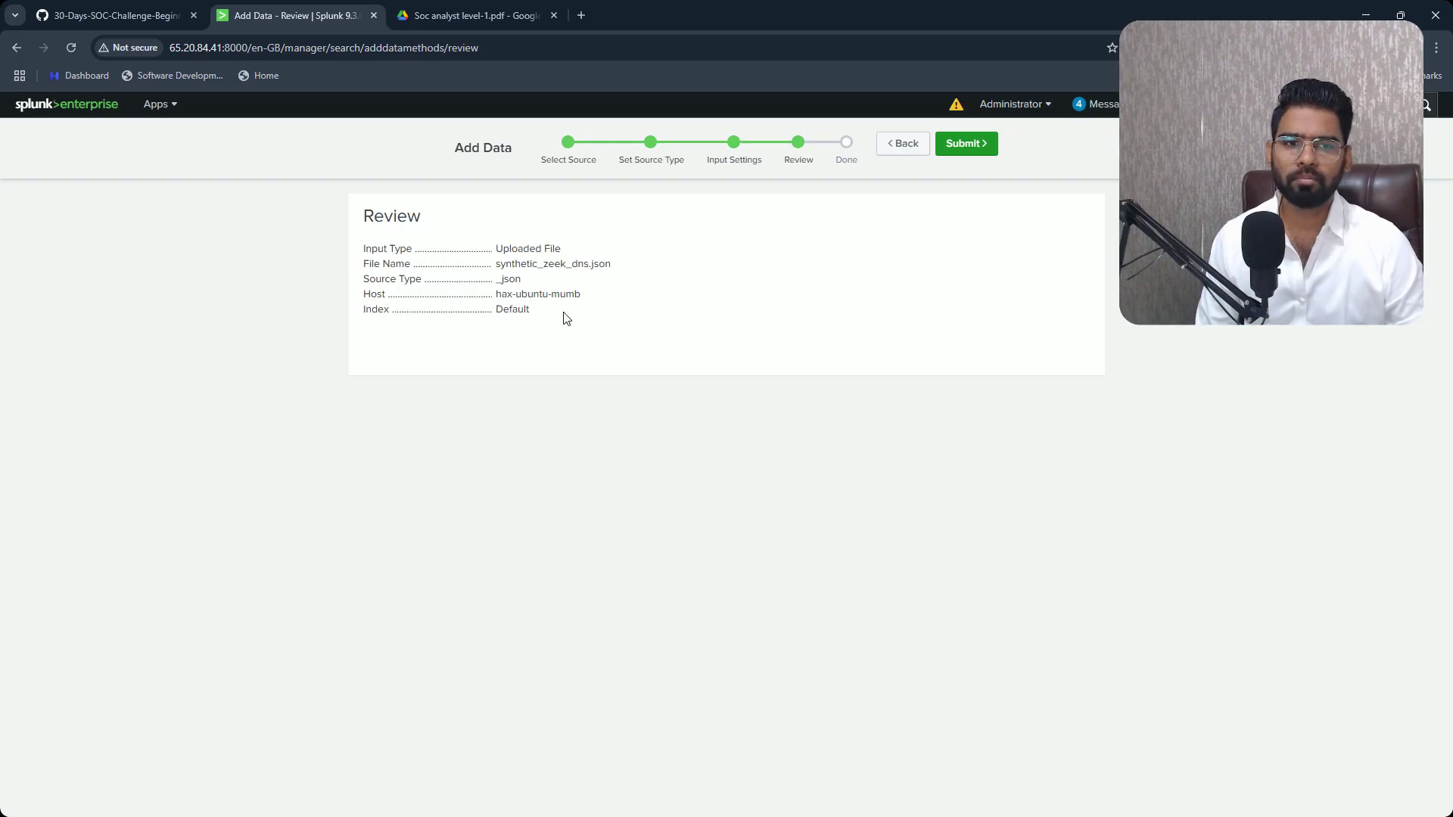
pyautogui.moveTo(539, 313); pyautogui.dragTo(363, 311)
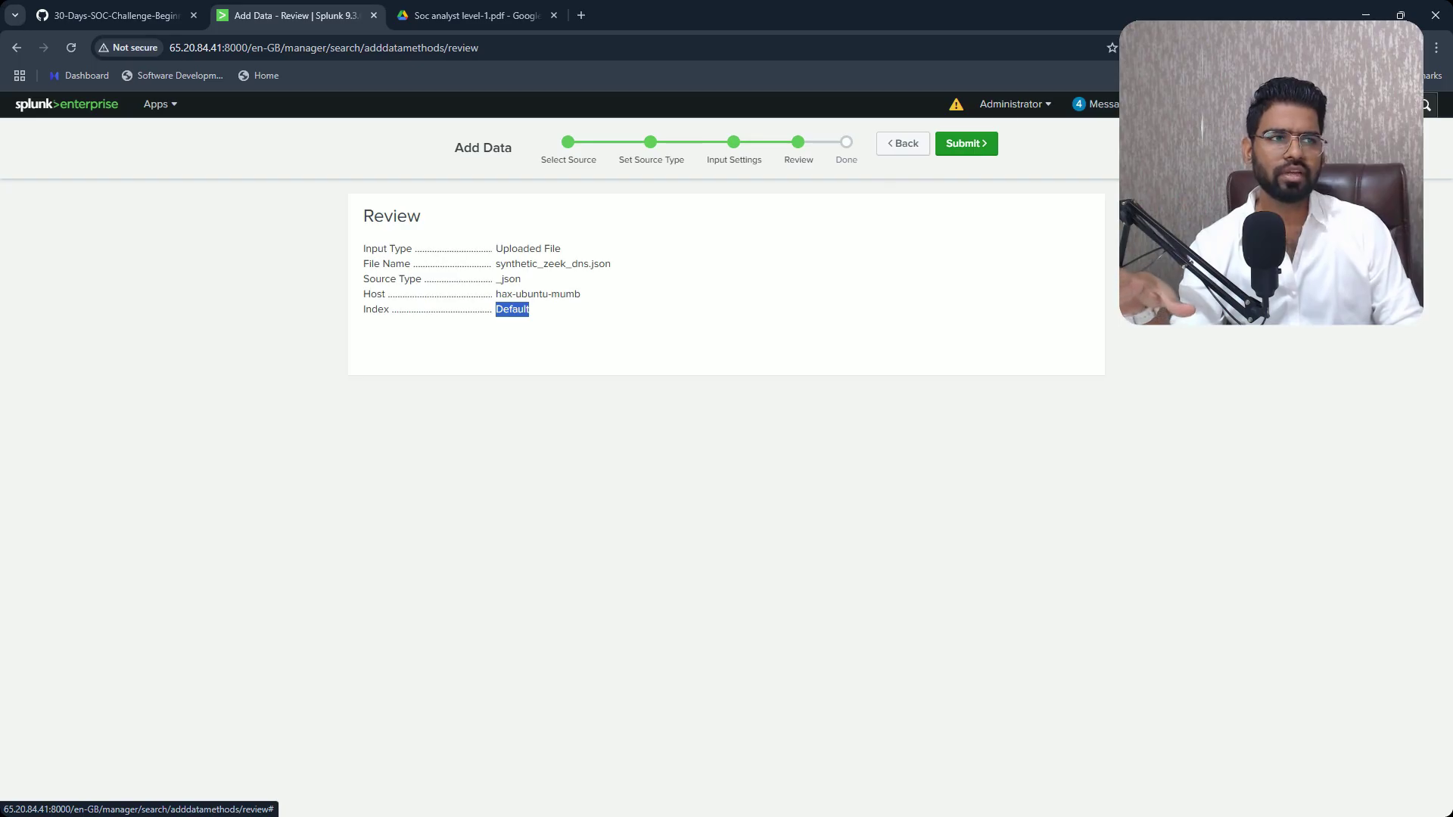
# In Search & Reporting, load the first Search History query into the search box
pyautogui.click(155, 104)
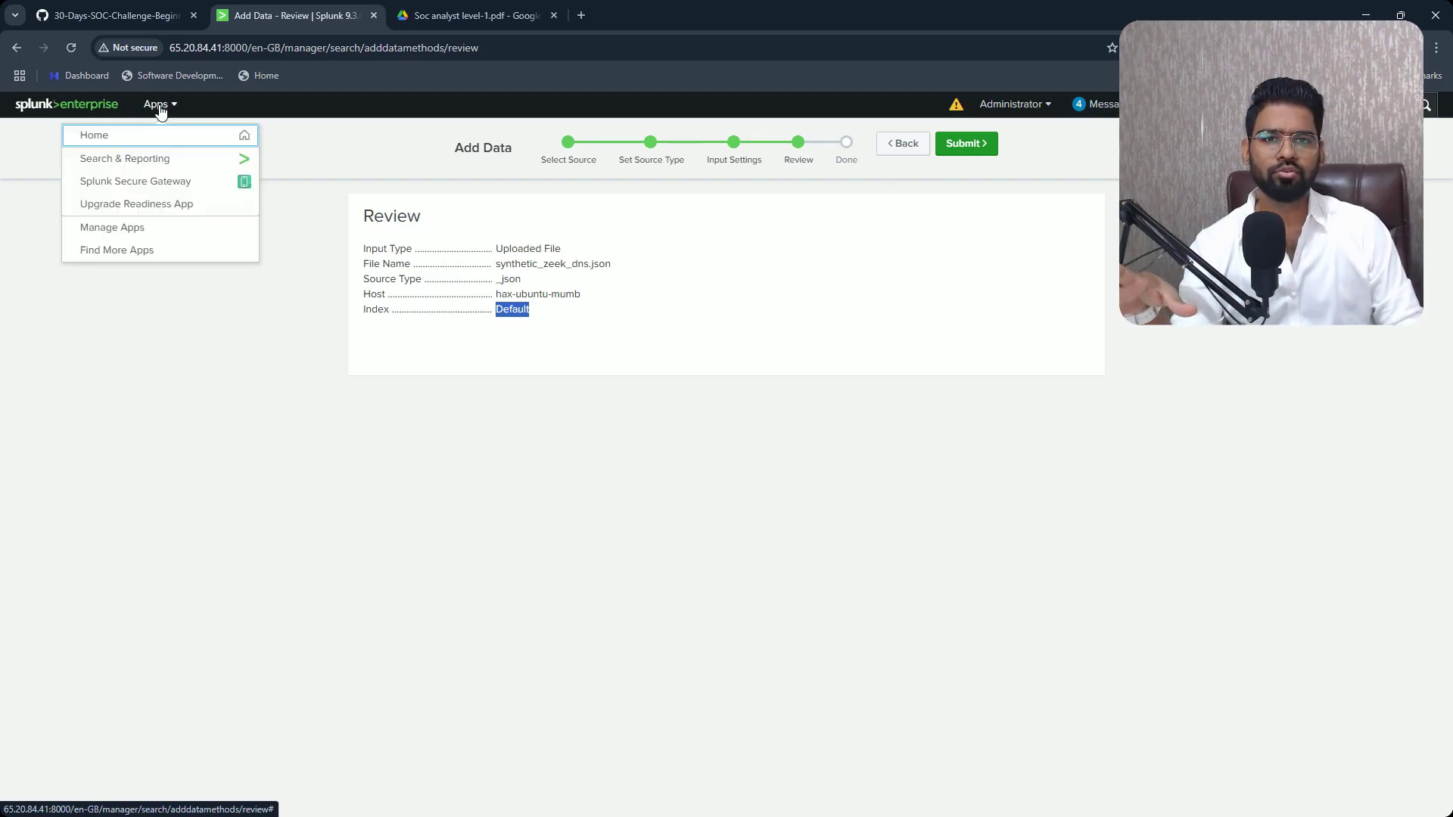
pyautogui.click(150, 159)
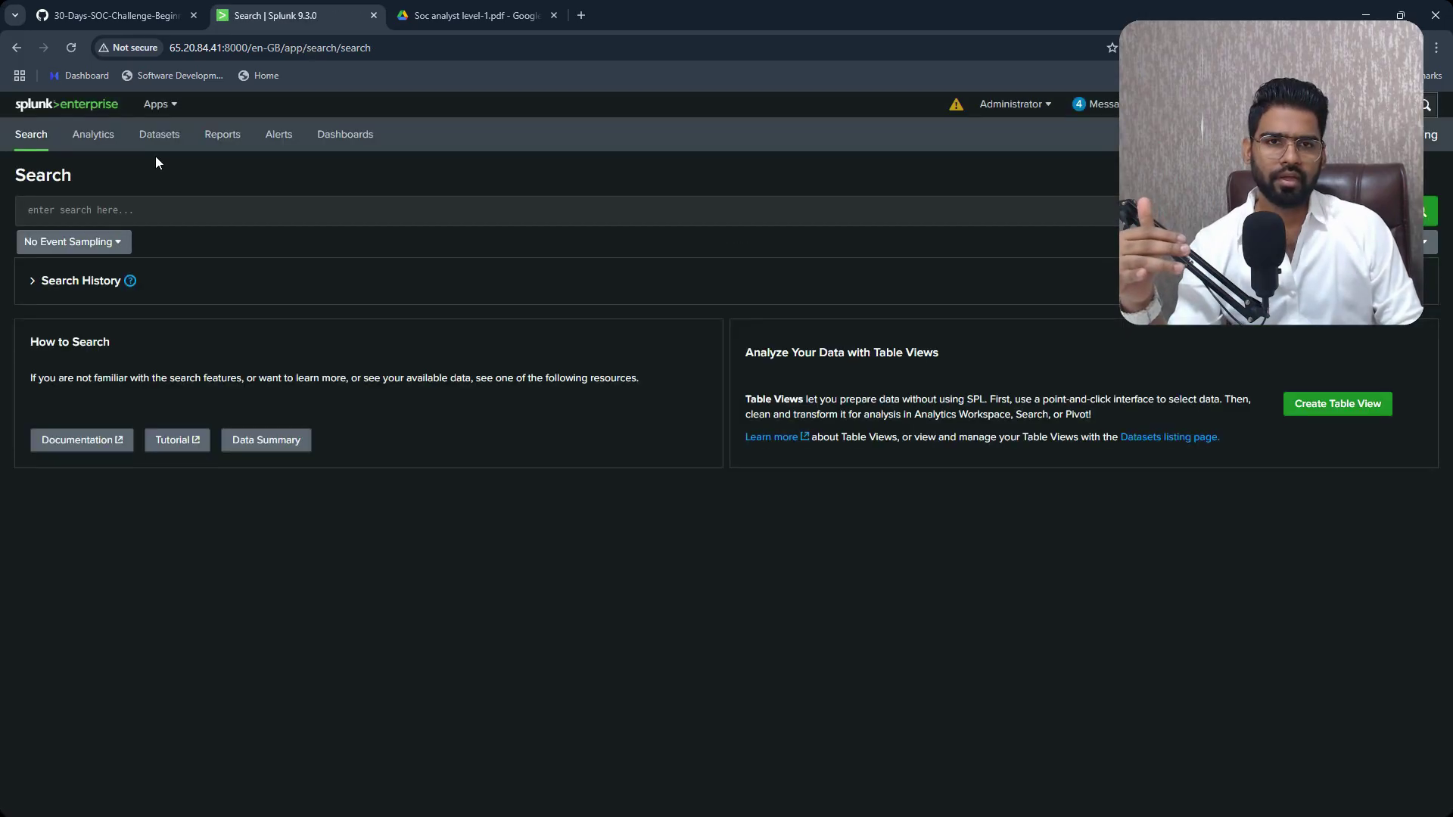
pyautogui.click(88, 210)
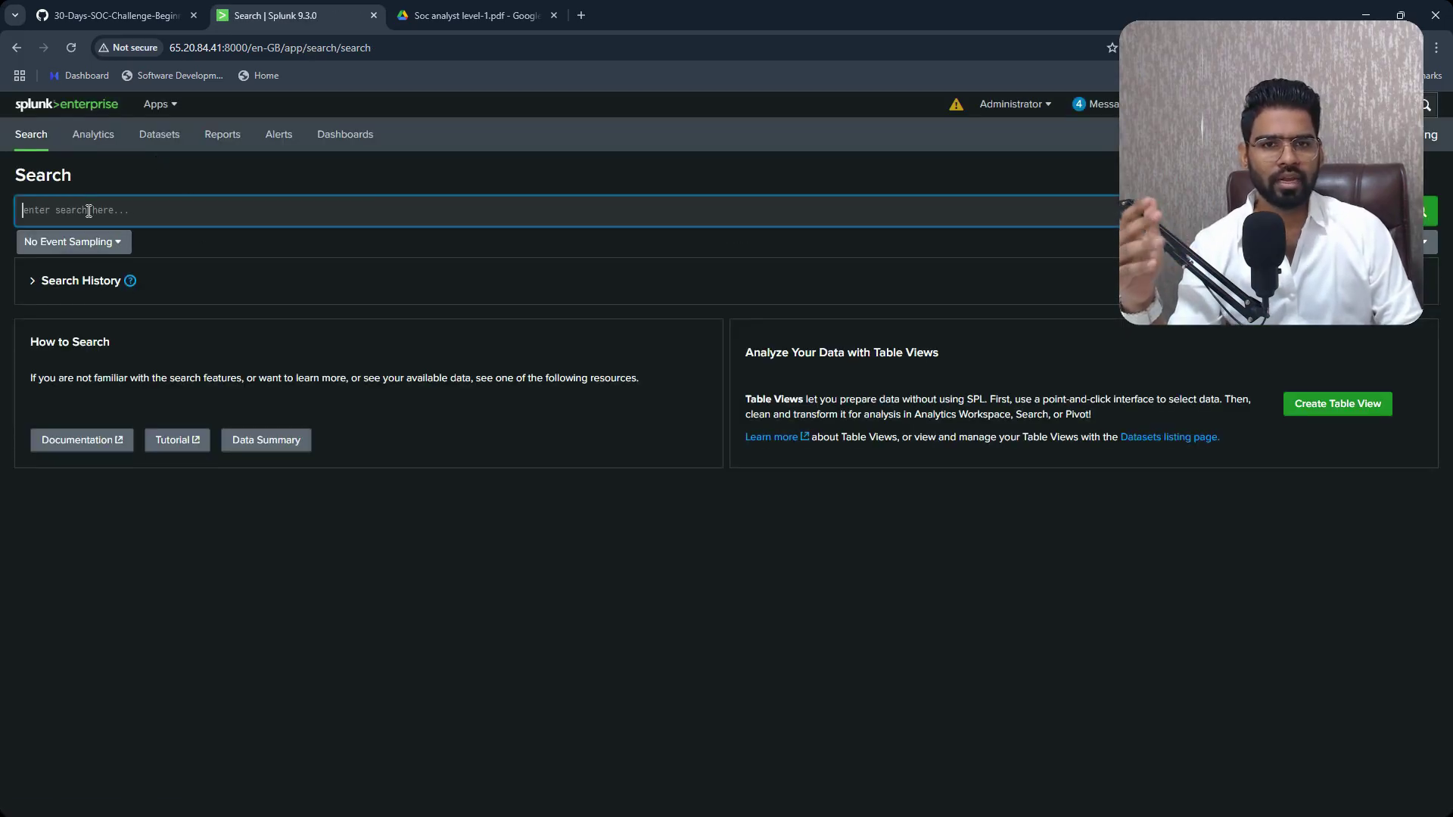
pyautogui.click(37, 284)
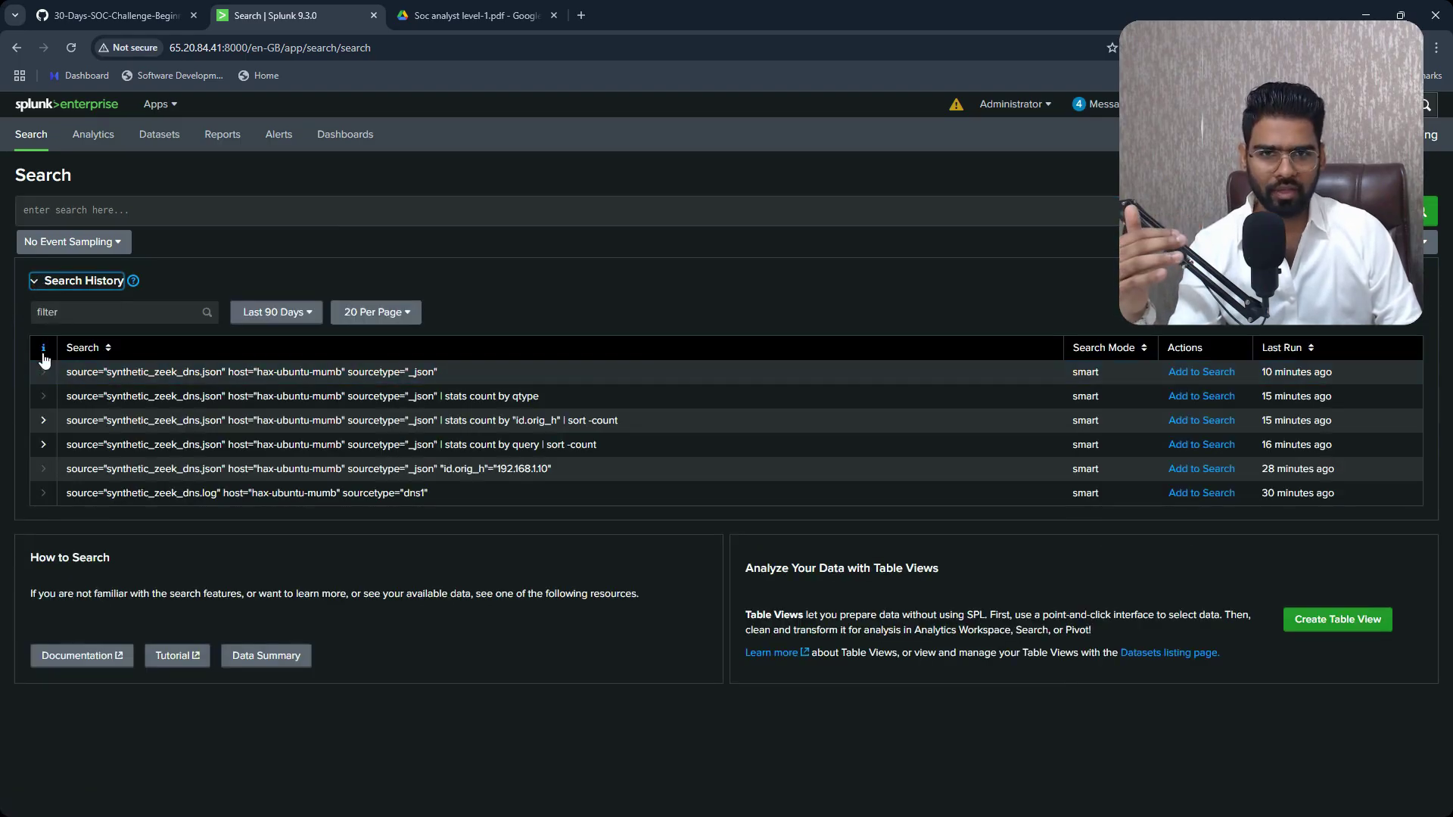
pyautogui.click(1209, 373)
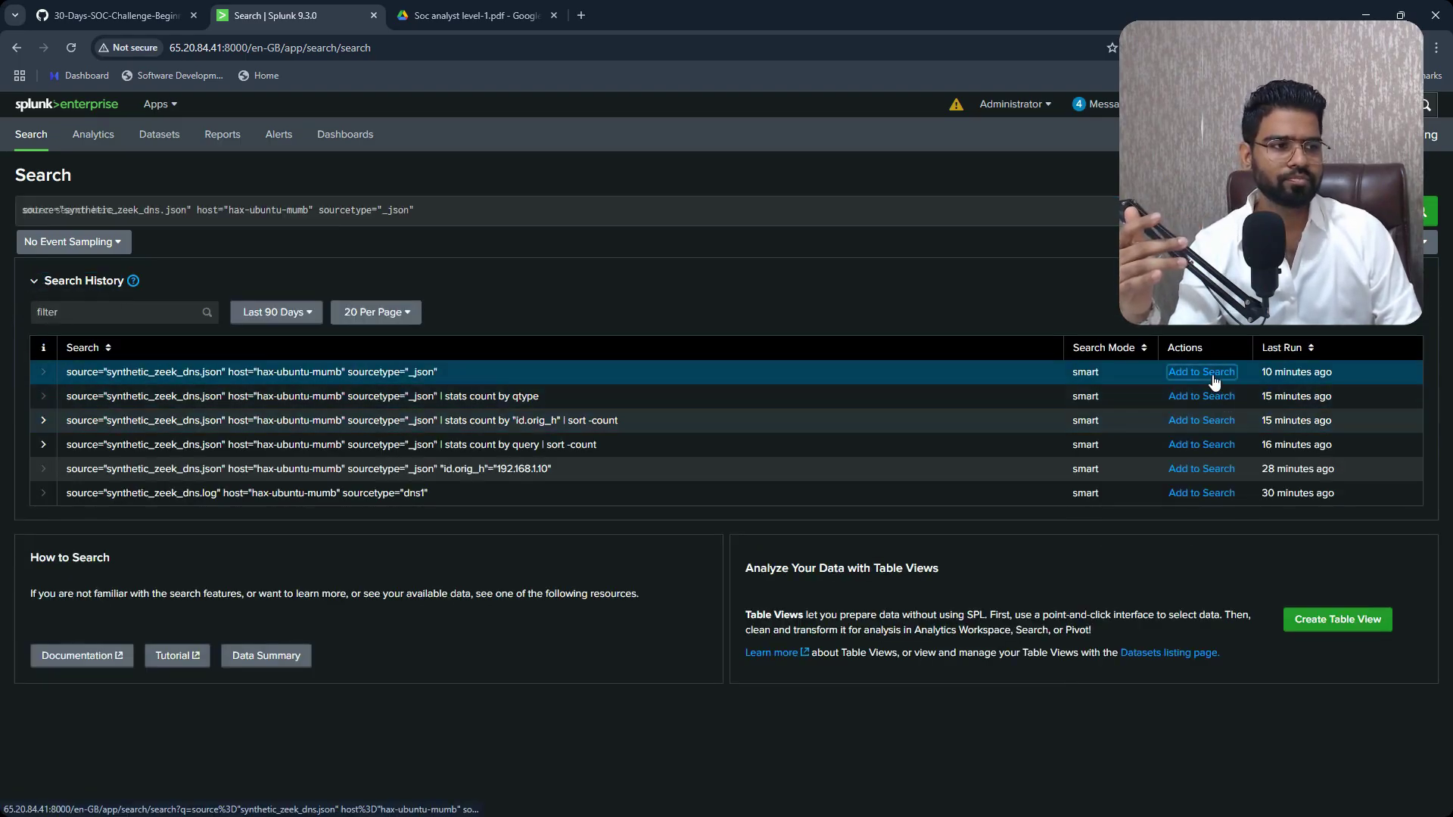
# Select the source and host terms in the loaded synthetic_zeek_dns.json query
pyautogui.click(81, 211)
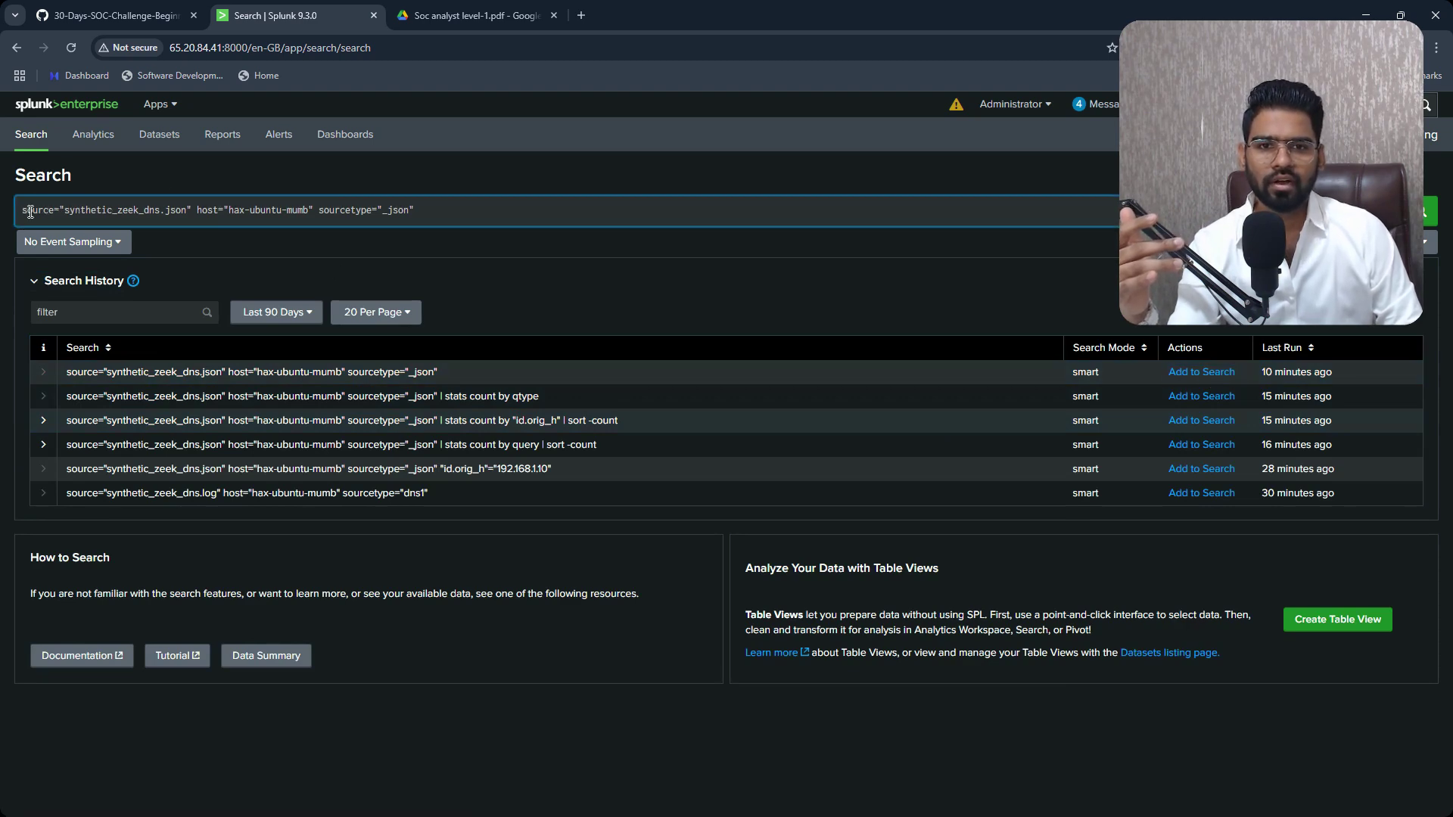
pyautogui.click(101, 211)
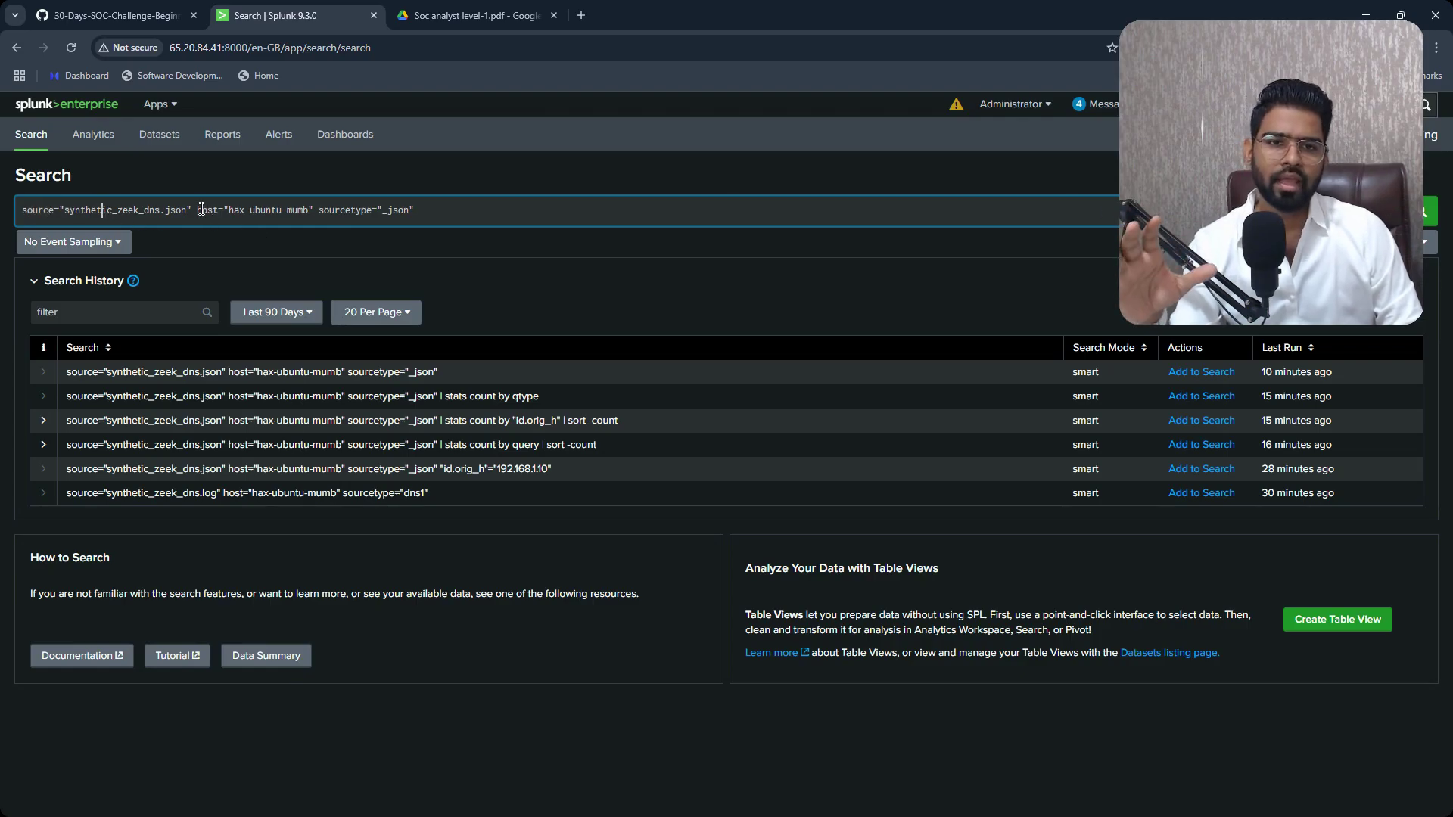
pyautogui.moveTo(198, 209); pyautogui.dragTo(311, 210)
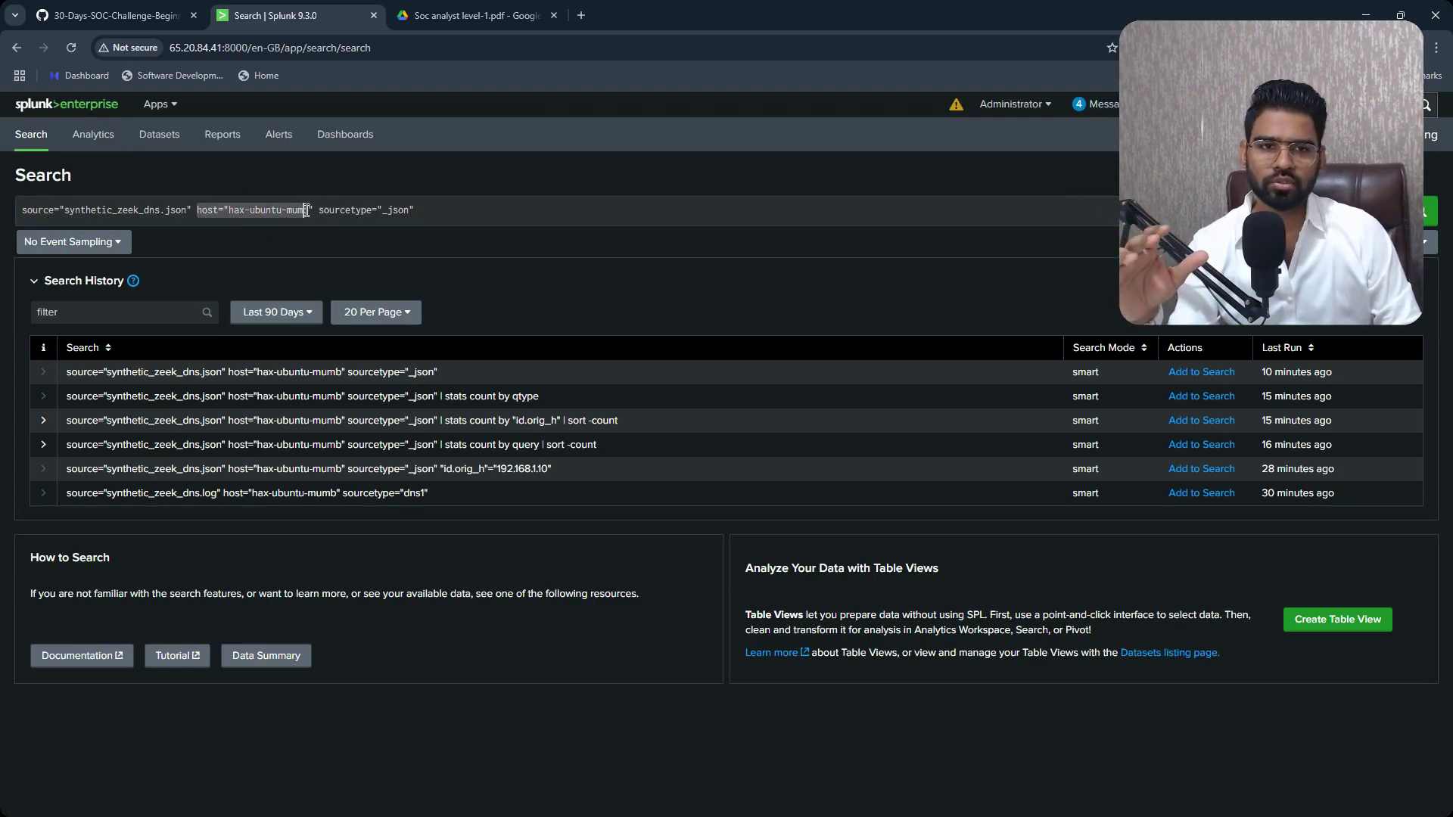
pyautogui.click(407, 212)
pyautogui.moveTo(406, 212); pyautogui.dragTo(326, 212)
pyautogui.click(371, 212)
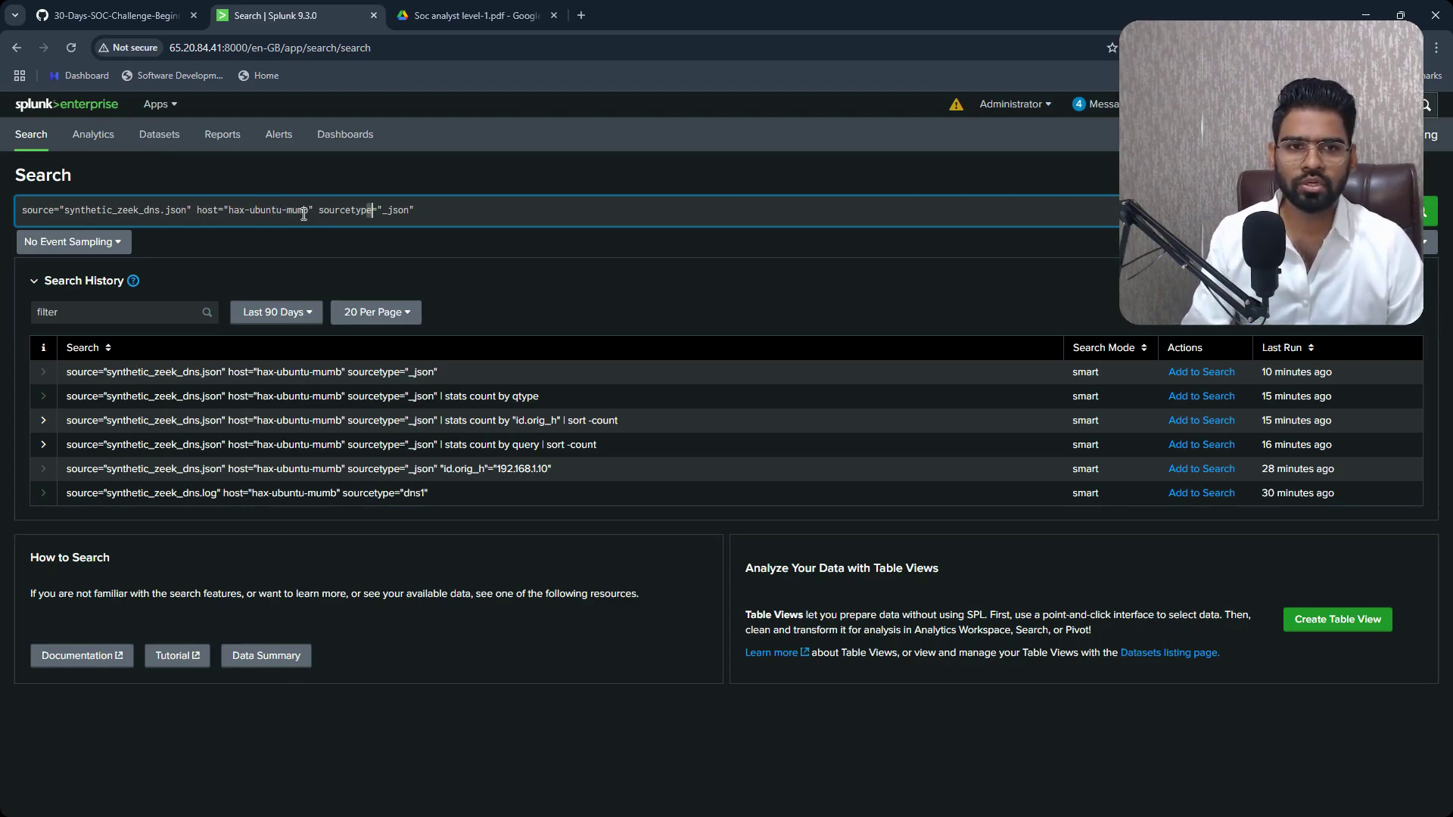
pyautogui.moveTo(319, 210); pyautogui.dragTo(16, 211)
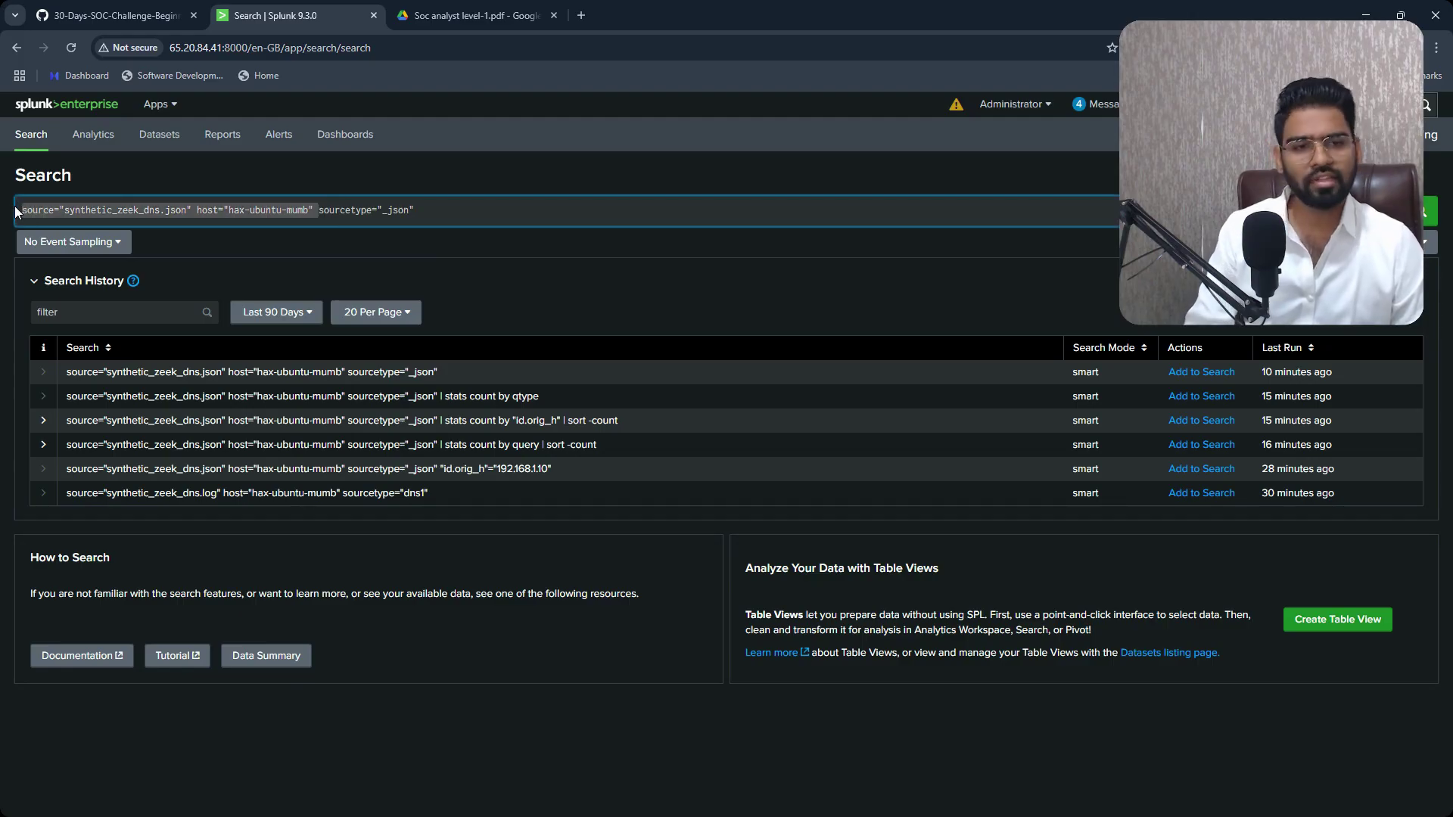
# Run the search filtered only by sourcetype _json, then replace it with index""
pyautogui.press('BackSpace')
pyautogui.press('Return')
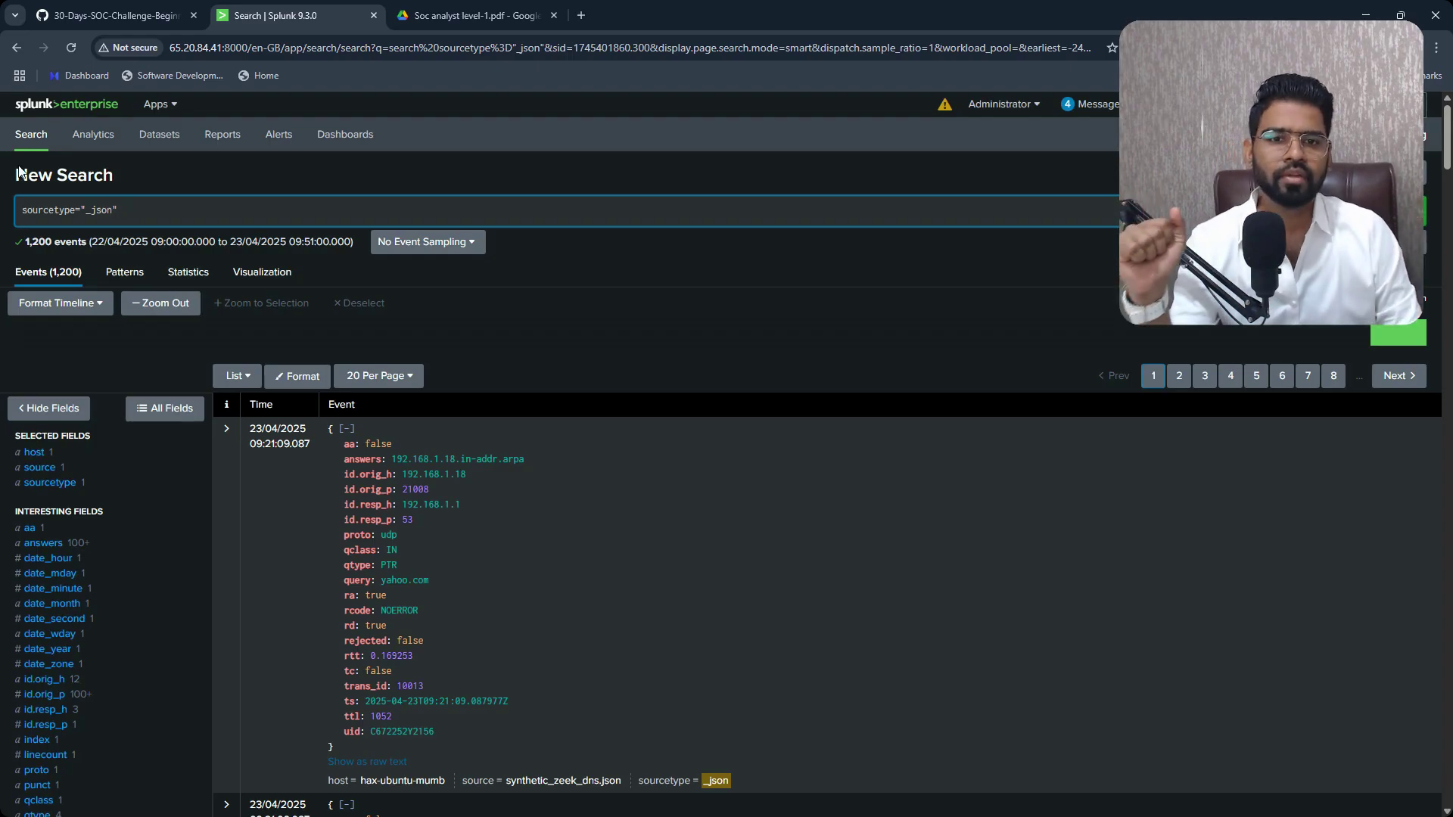
pyautogui.hotkey('ctrl', 'a')
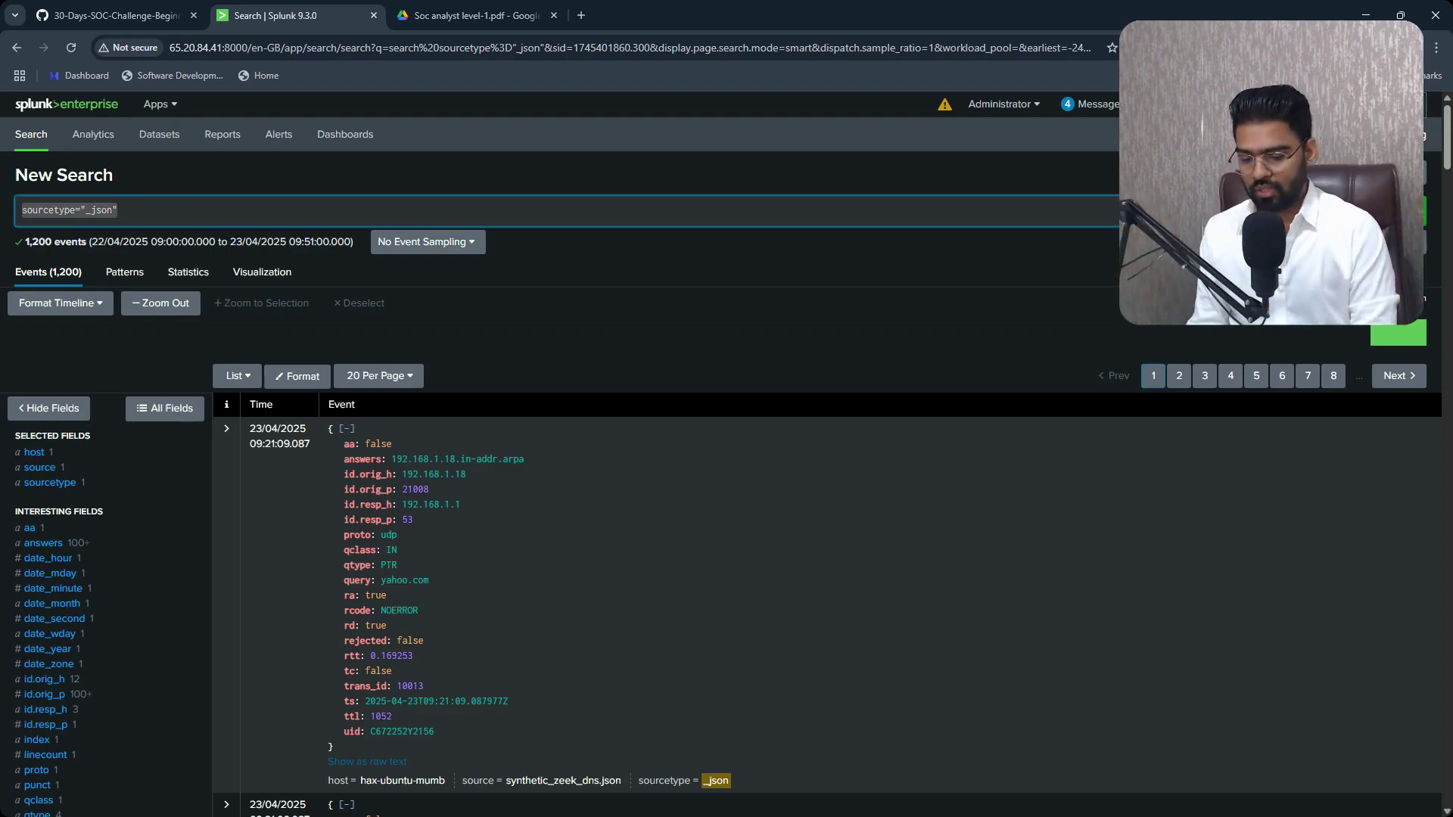
pyautogui.write('index')
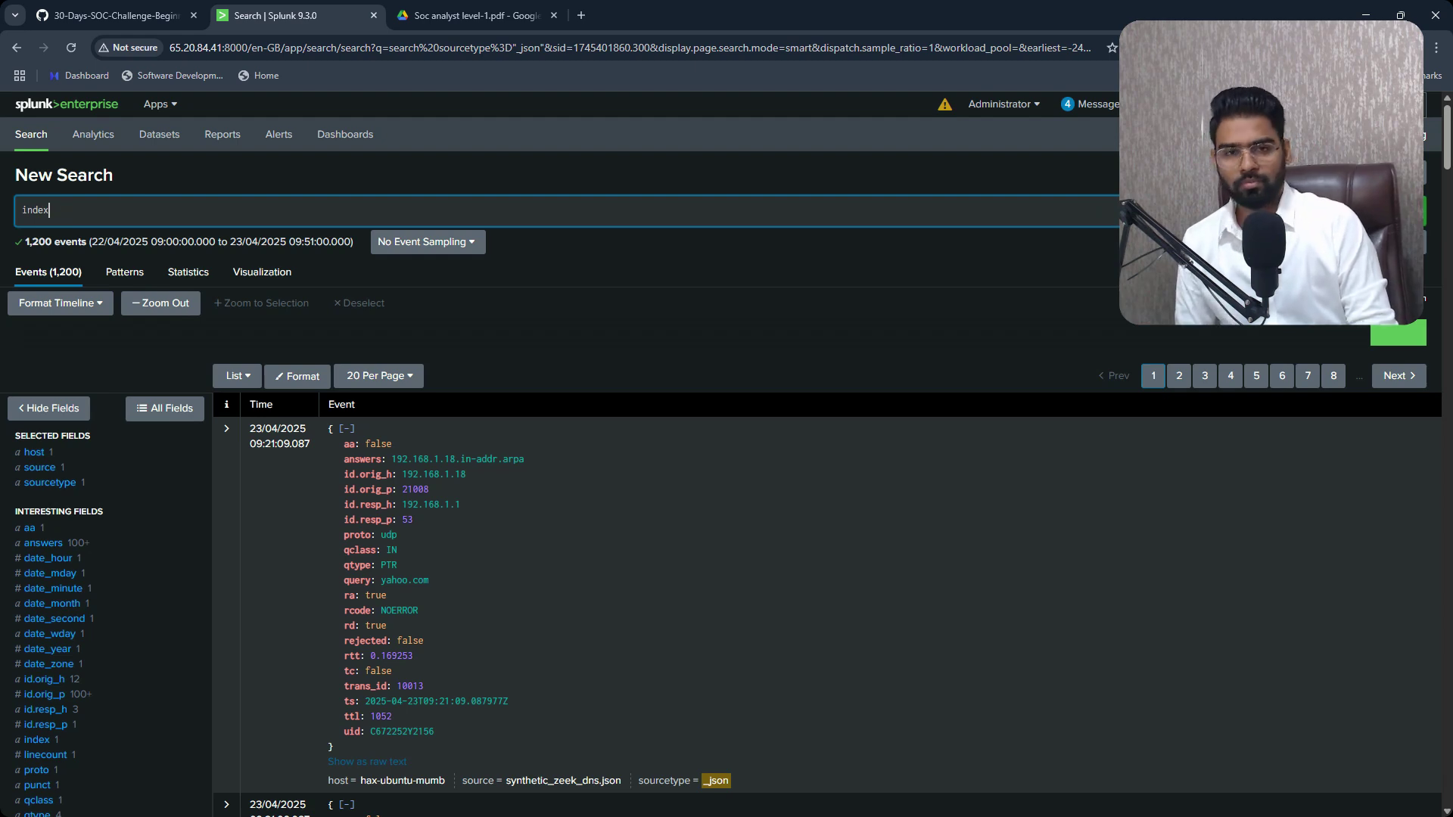
pyautogui.write('""')
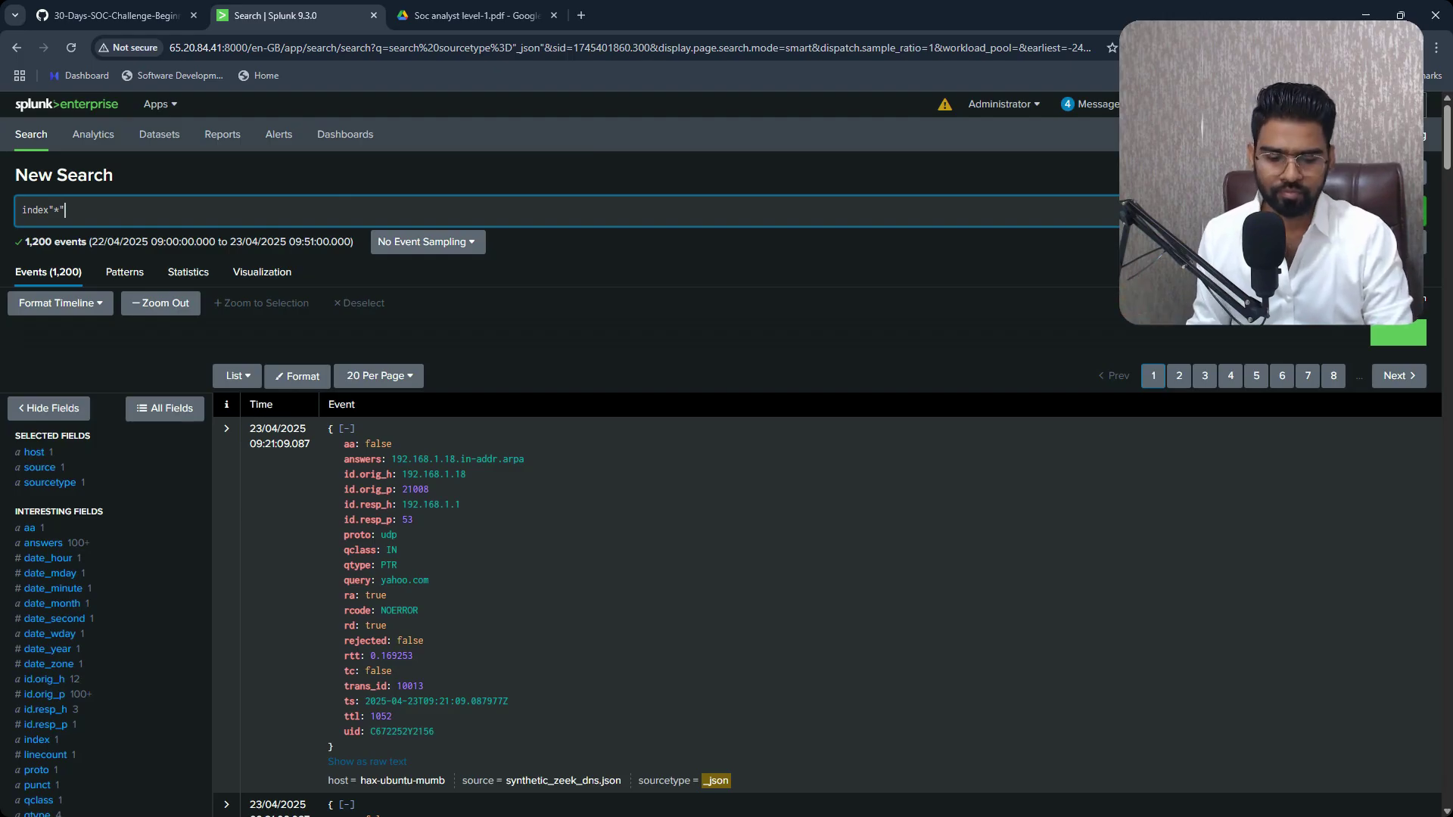
pyautogui.press('Return')
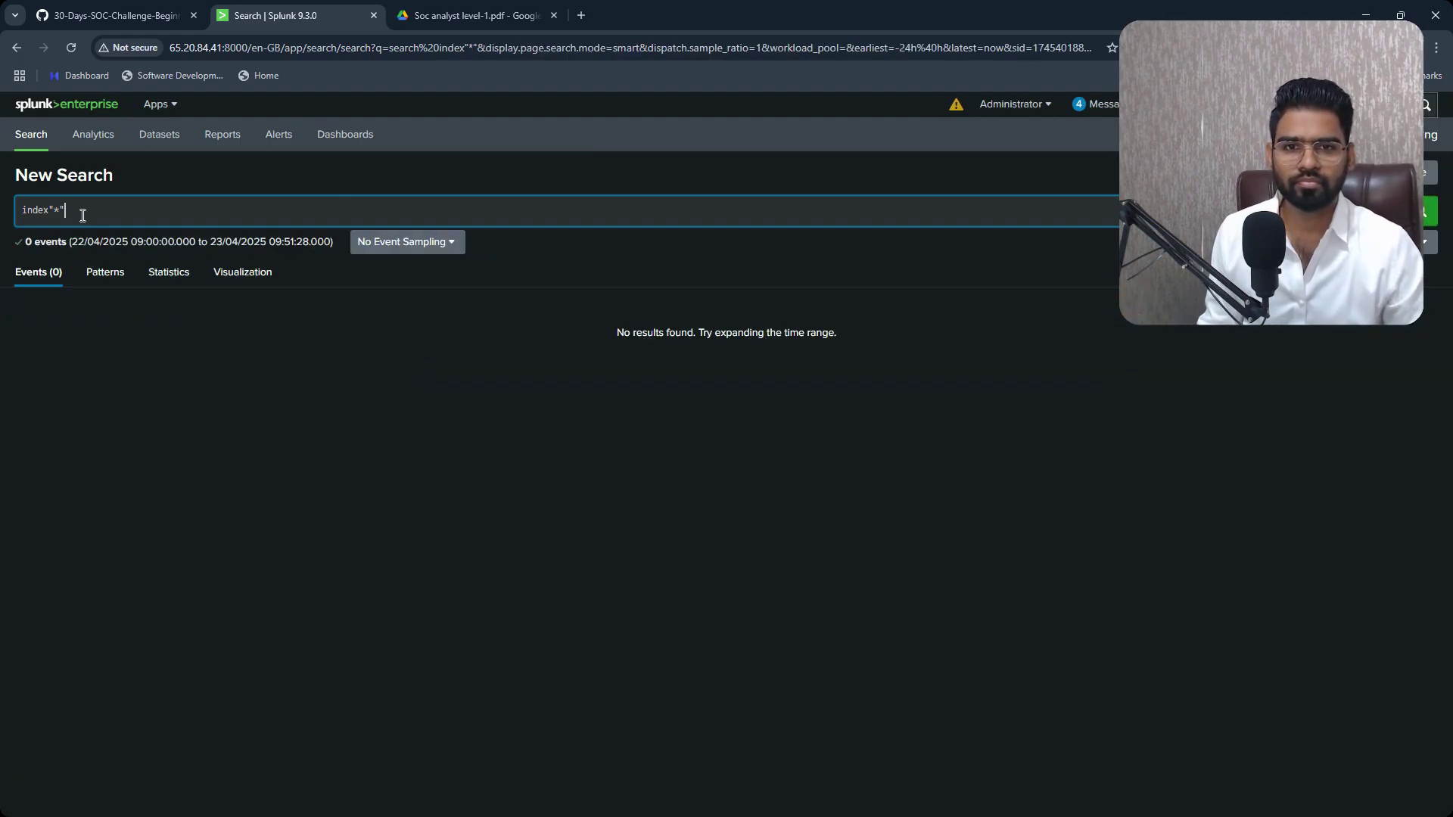
# Fix the query to index="*" and run it, returning 2,401 events
pyautogui.press('Left')
pyautogui.press('Left')
pyautogui.press('Left')
pyautogui.write('=')
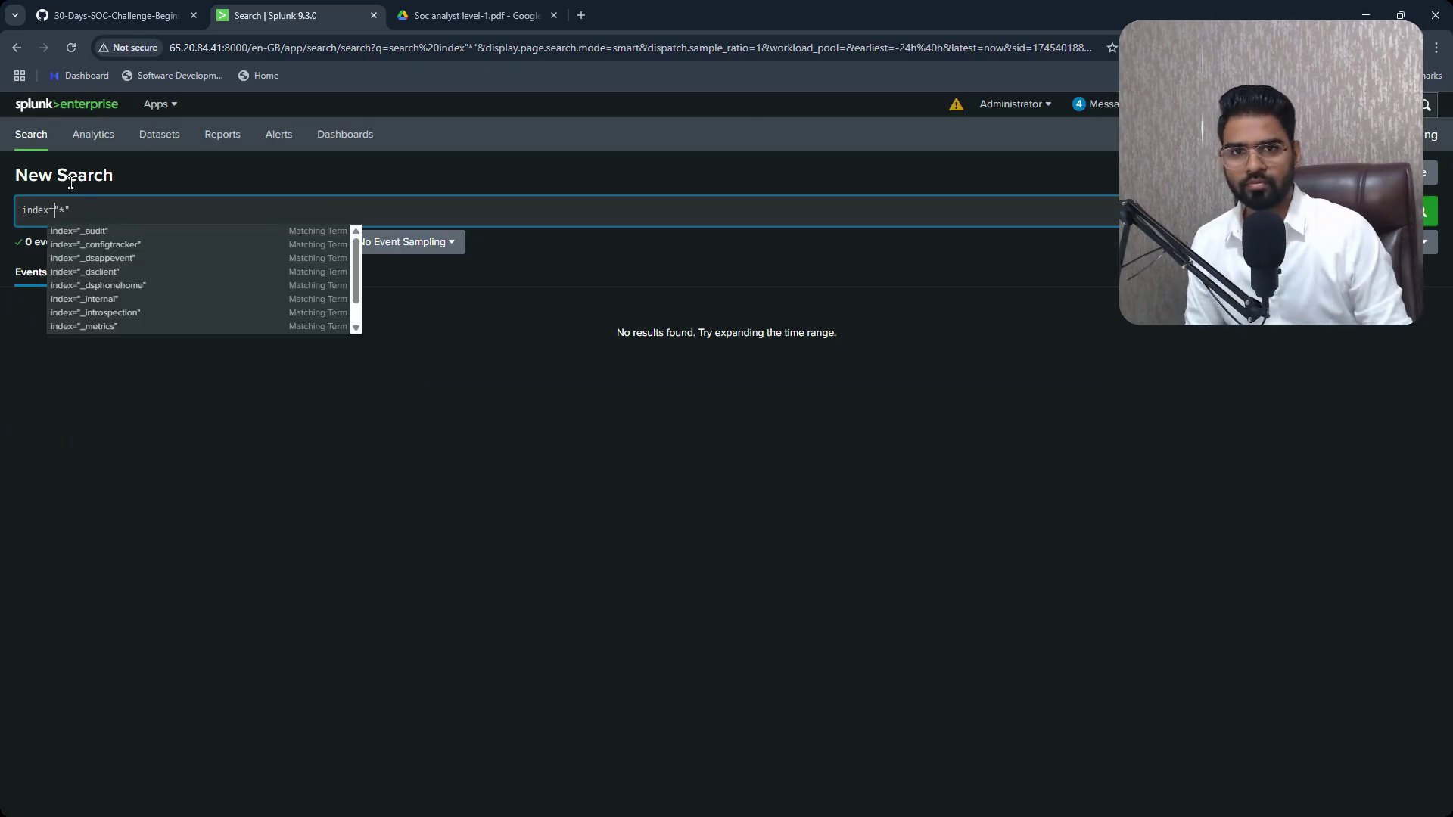
pyautogui.press('Return')
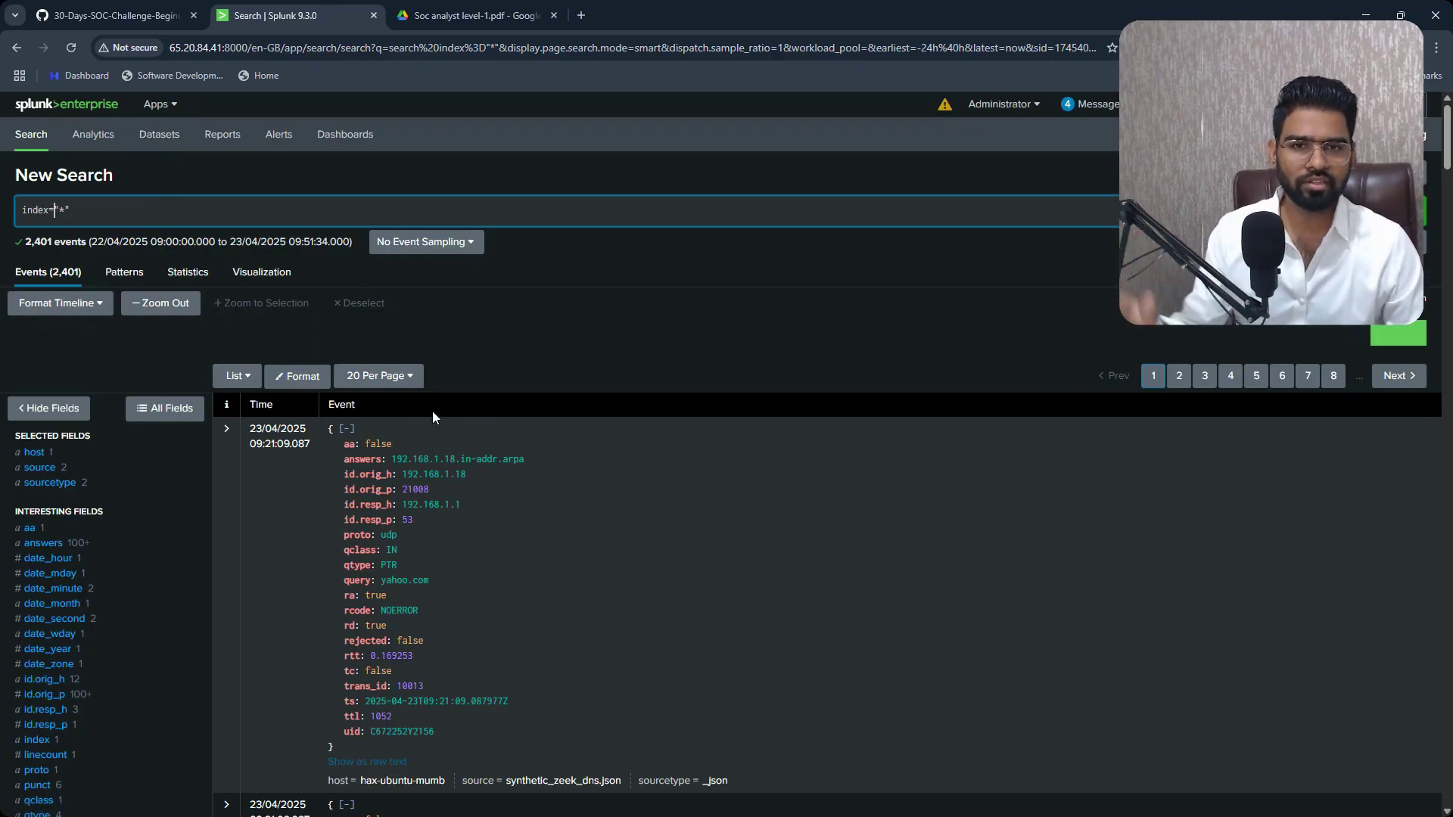
pyautogui.scroll(-10, 445, 410)
pyautogui.scroll(10, 452, 410)
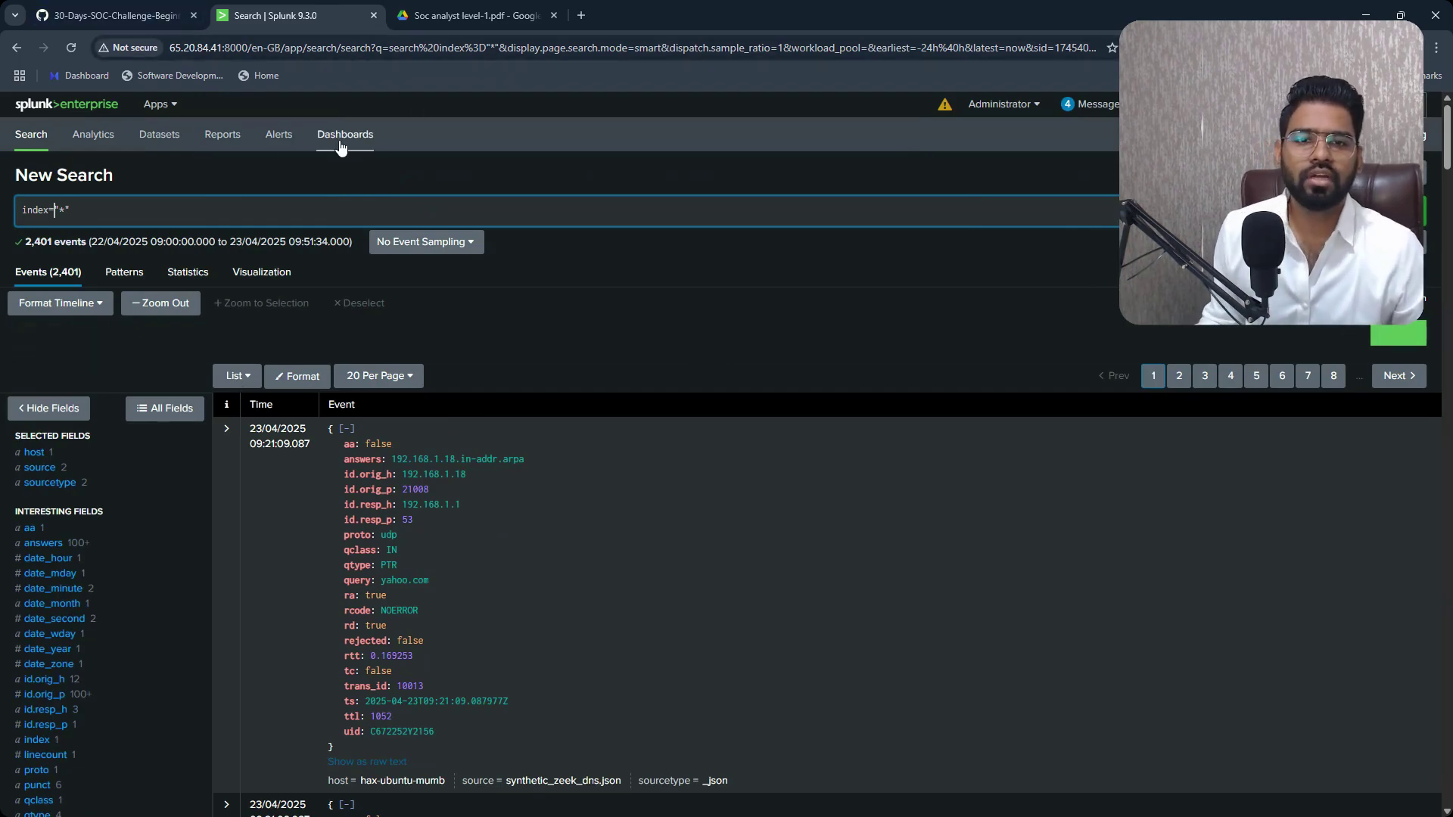
pyautogui.click(148, 210)
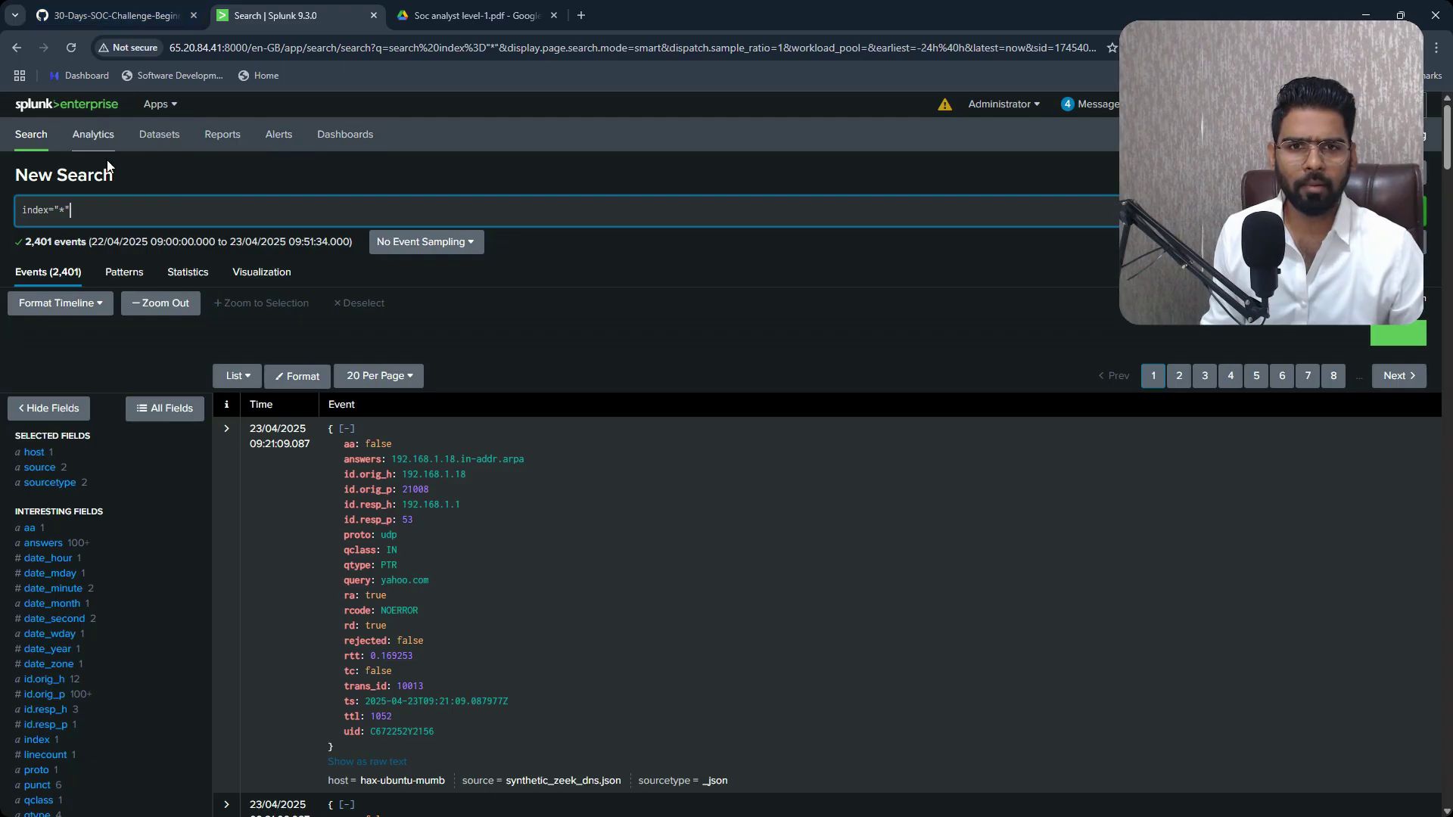
pyautogui.write('so')
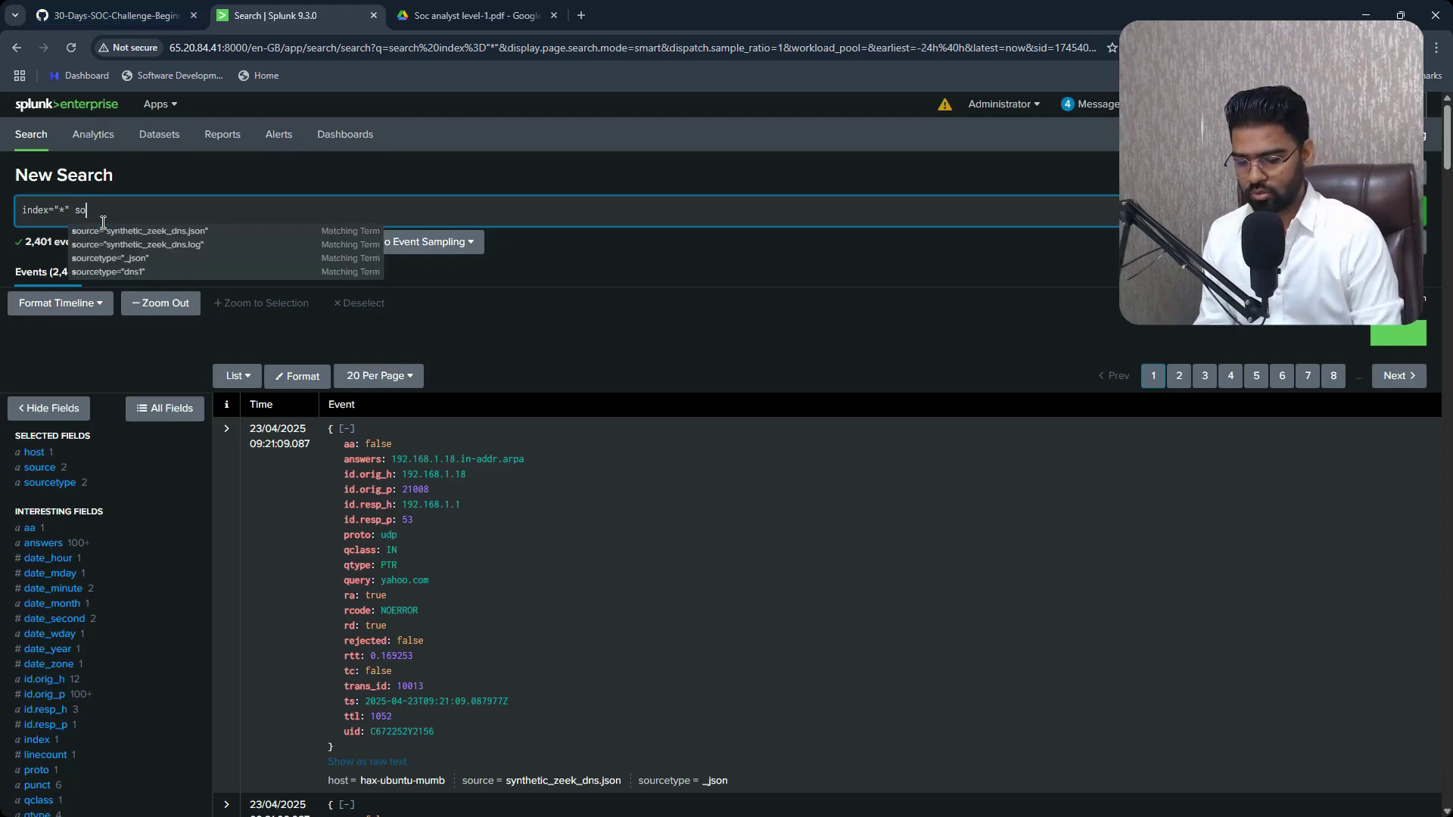
pyautogui.write('urce')
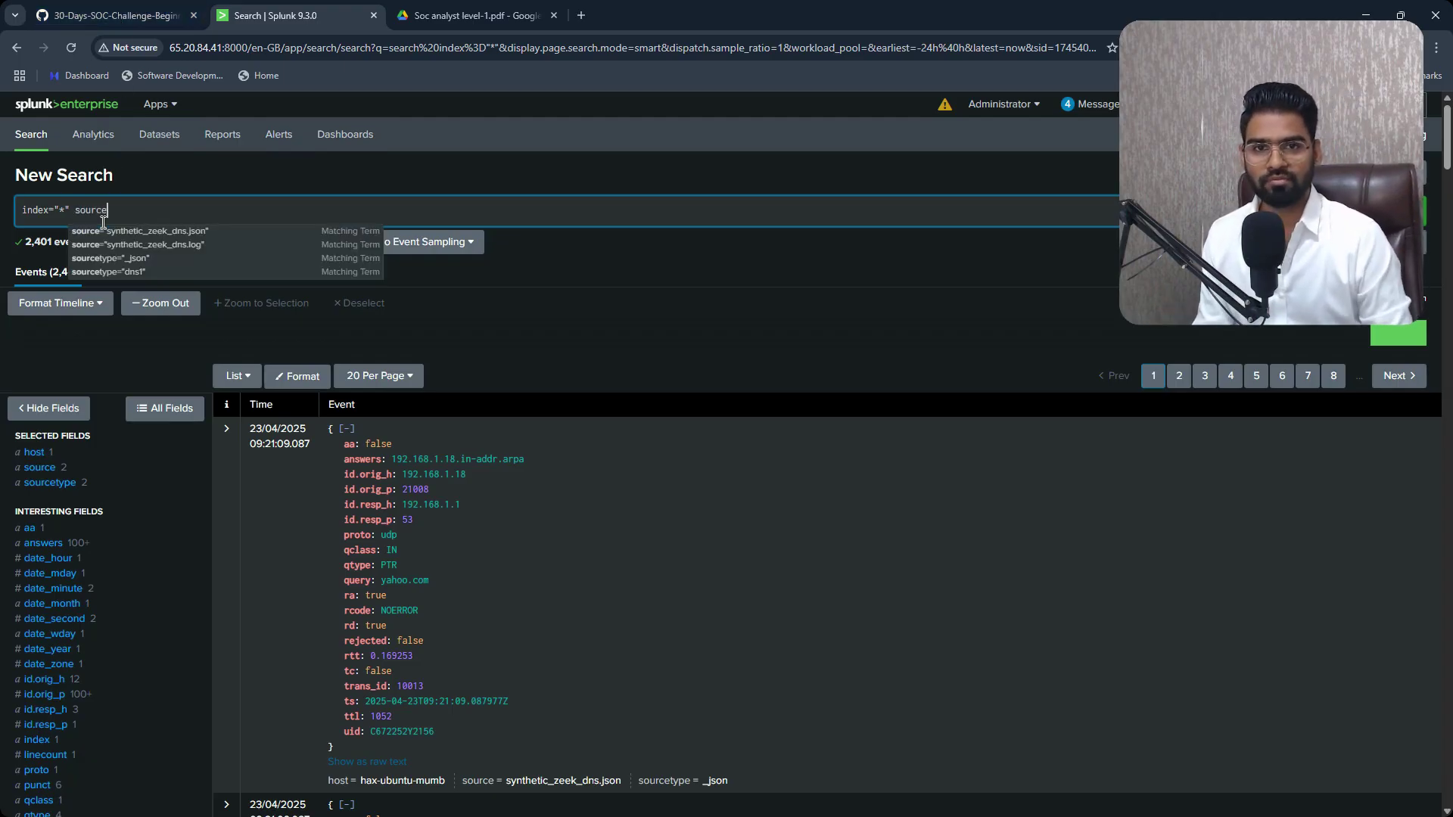
pyautogui.press('Down')
pyautogui.press('Down')
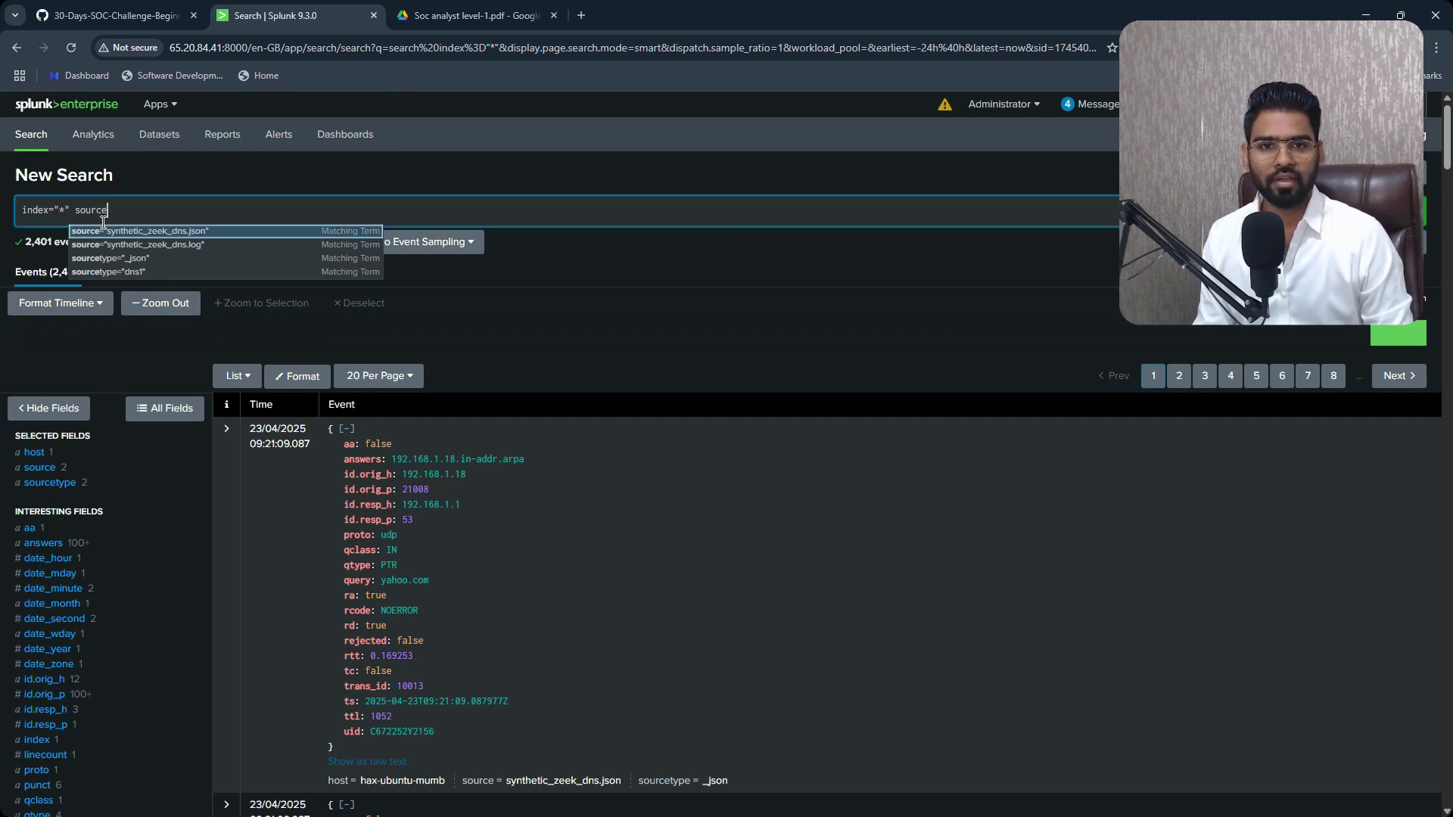
pyautogui.press('Down')
pyautogui.press('Return')
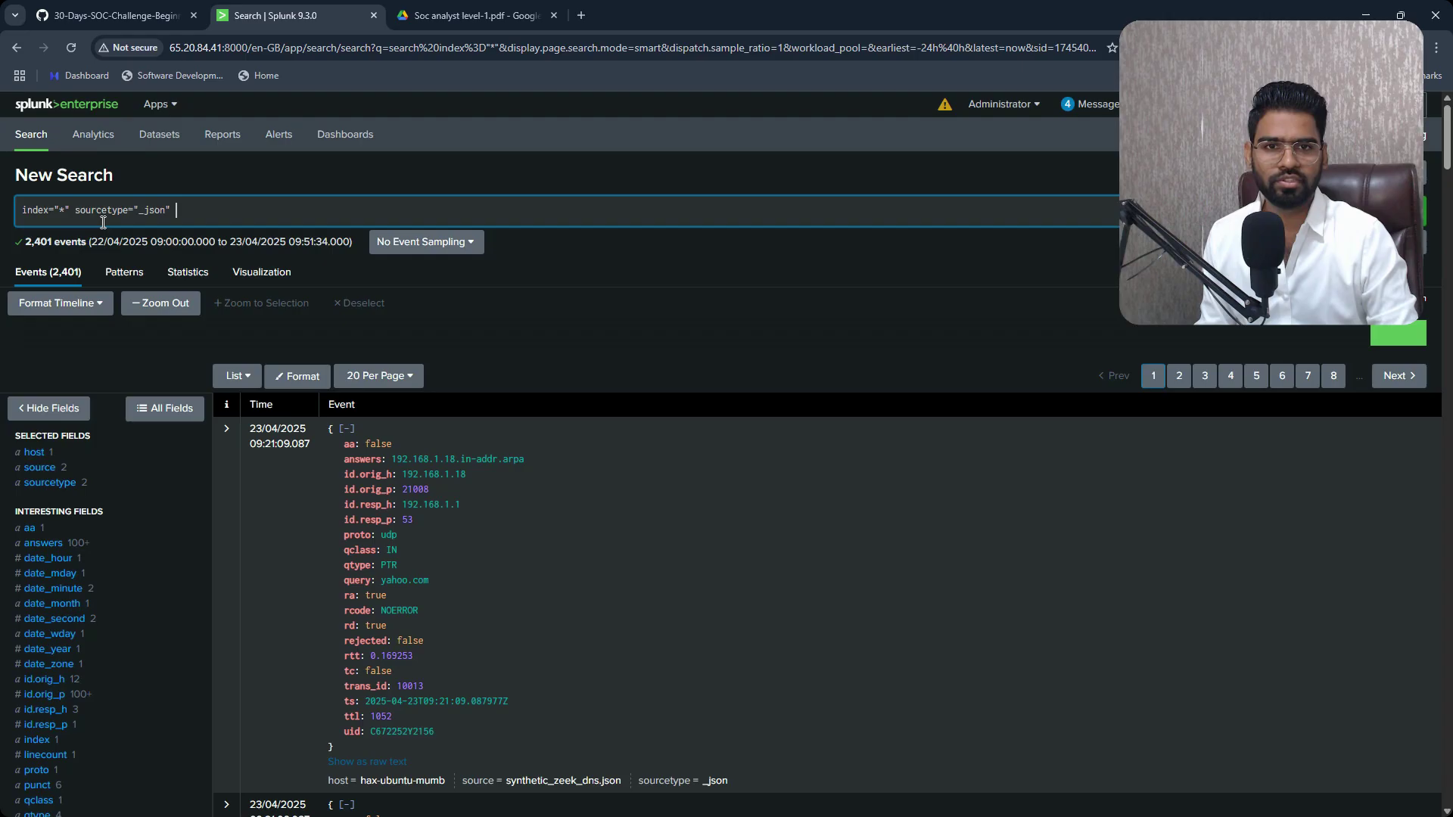
pyautogui.press('Return')
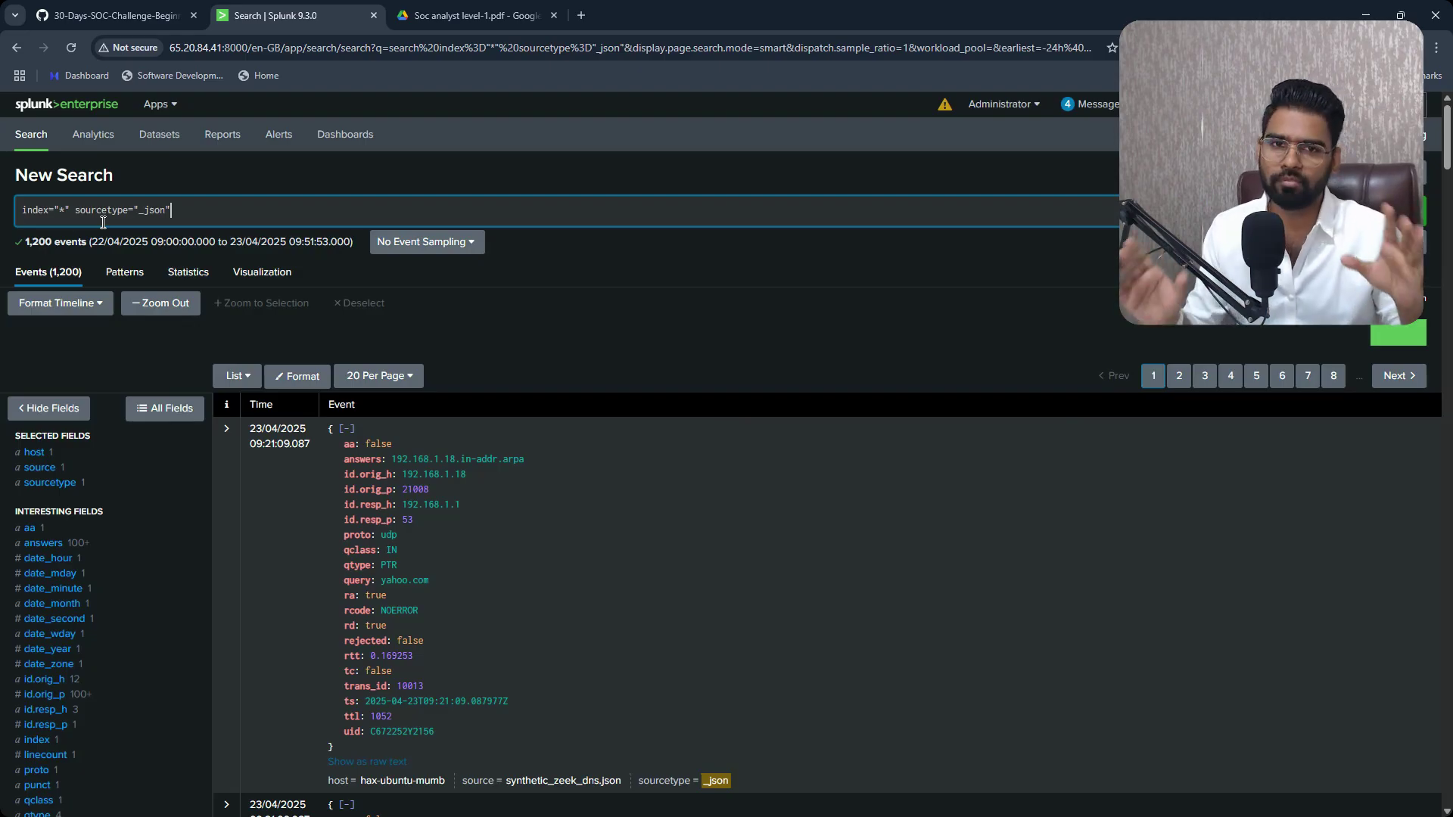
pyautogui.press('BackSpace')
pyautogui.press('BackSpace')
pyautogui.press('BackSpace')
pyautogui.press('BackSpace')
pyautogui.press('BackSpace')
pyautogui.press('BackSpace')
pyautogui.press('BackSpace')
pyautogui.press('BackSpace')
pyautogui.press('BackSpace')
pyautogui.press('BackSpace')
pyautogui.press('BackSpace')
pyautogui.press('BackSpace')
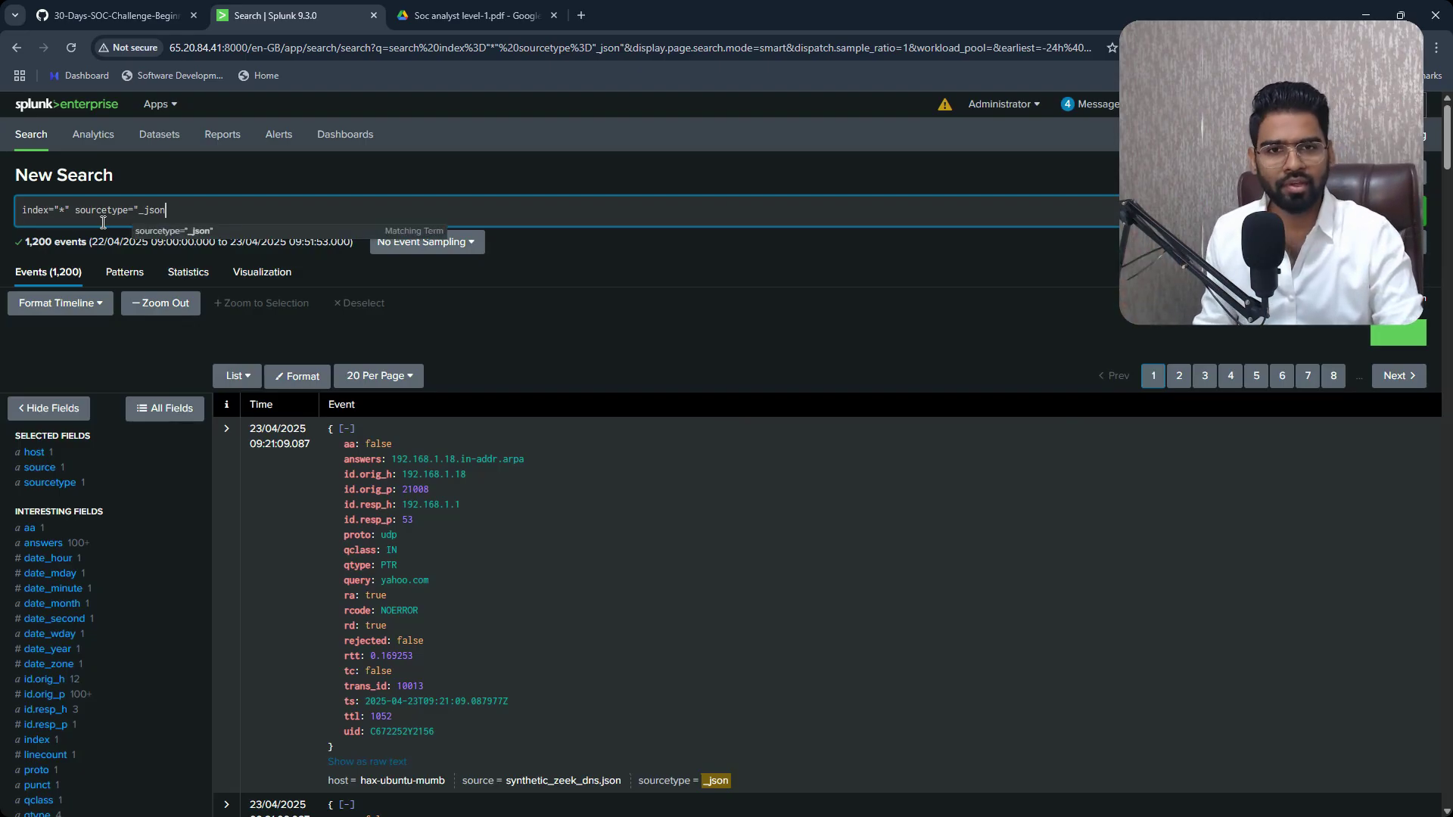
pyautogui.press('BackSpace')
pyautogui.press('BackSpace')
pyautogui.press('BackSpace')
pyautogui.press('BackSpace')
pyautogui.press('BackSpace')
pyautogui.press('BackSpace')
pyautogui.press('BackSpace')
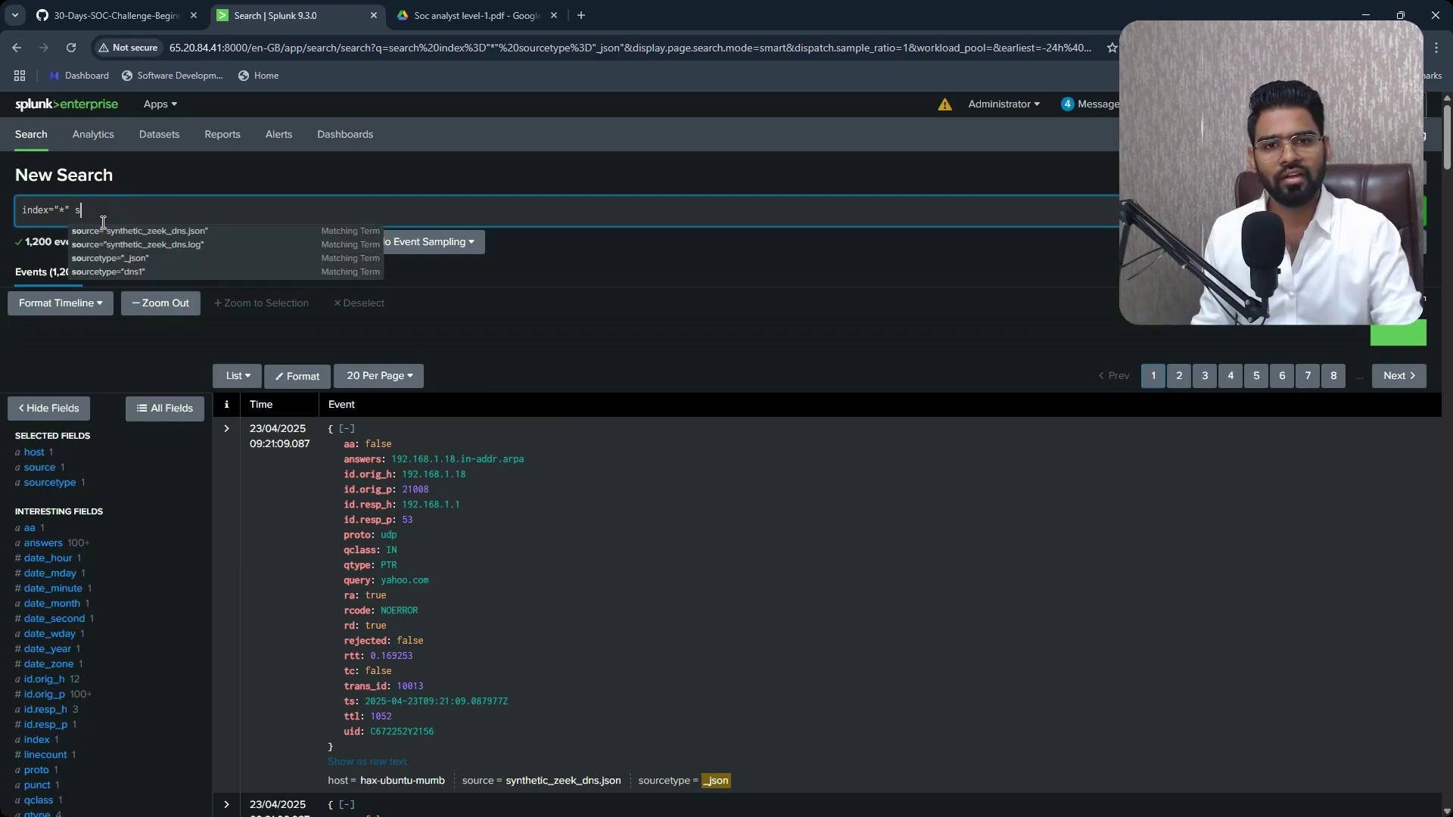
pyautogui.press('Return')
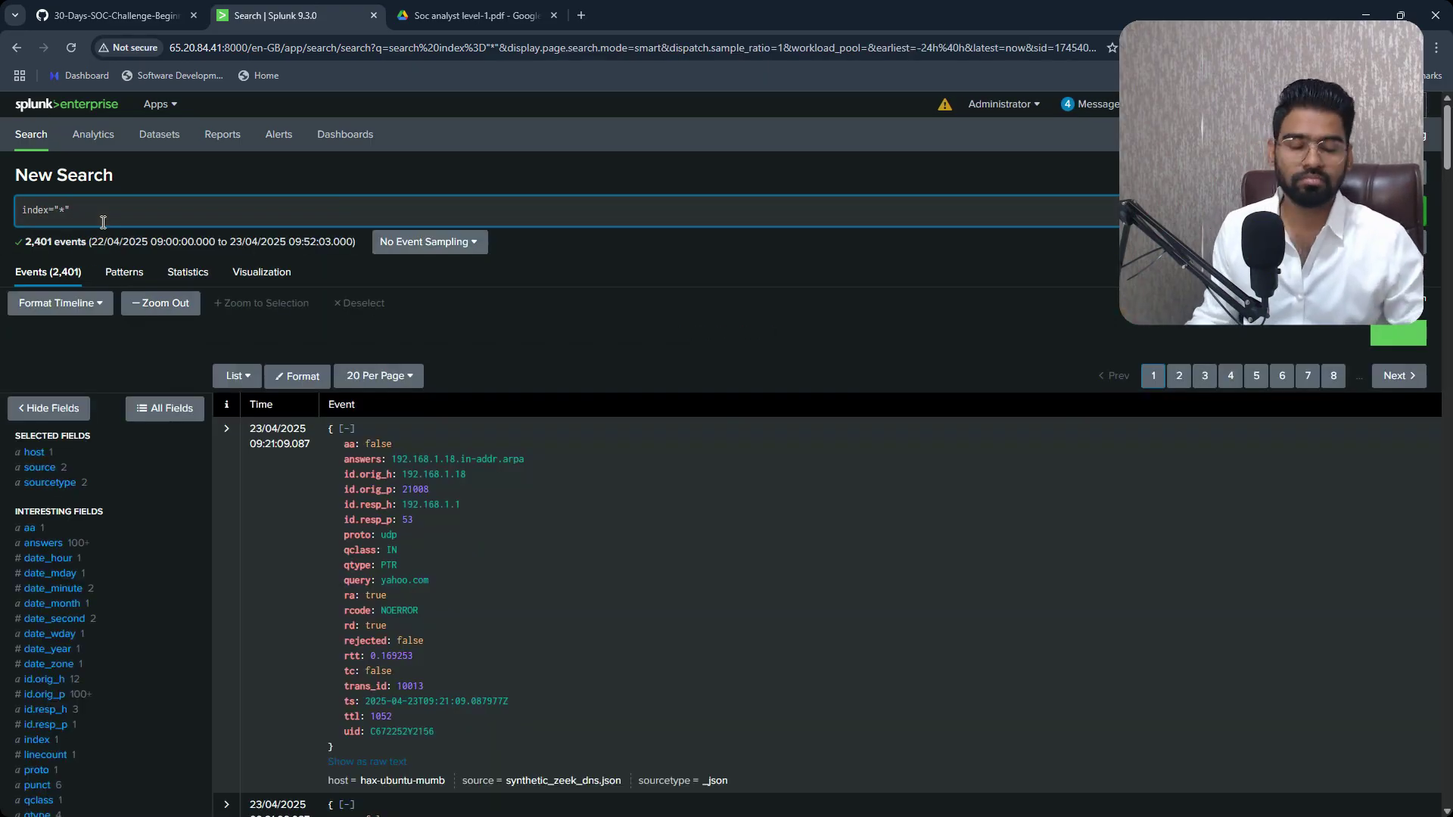
pyautogui.scroll(-5, 60, 673)
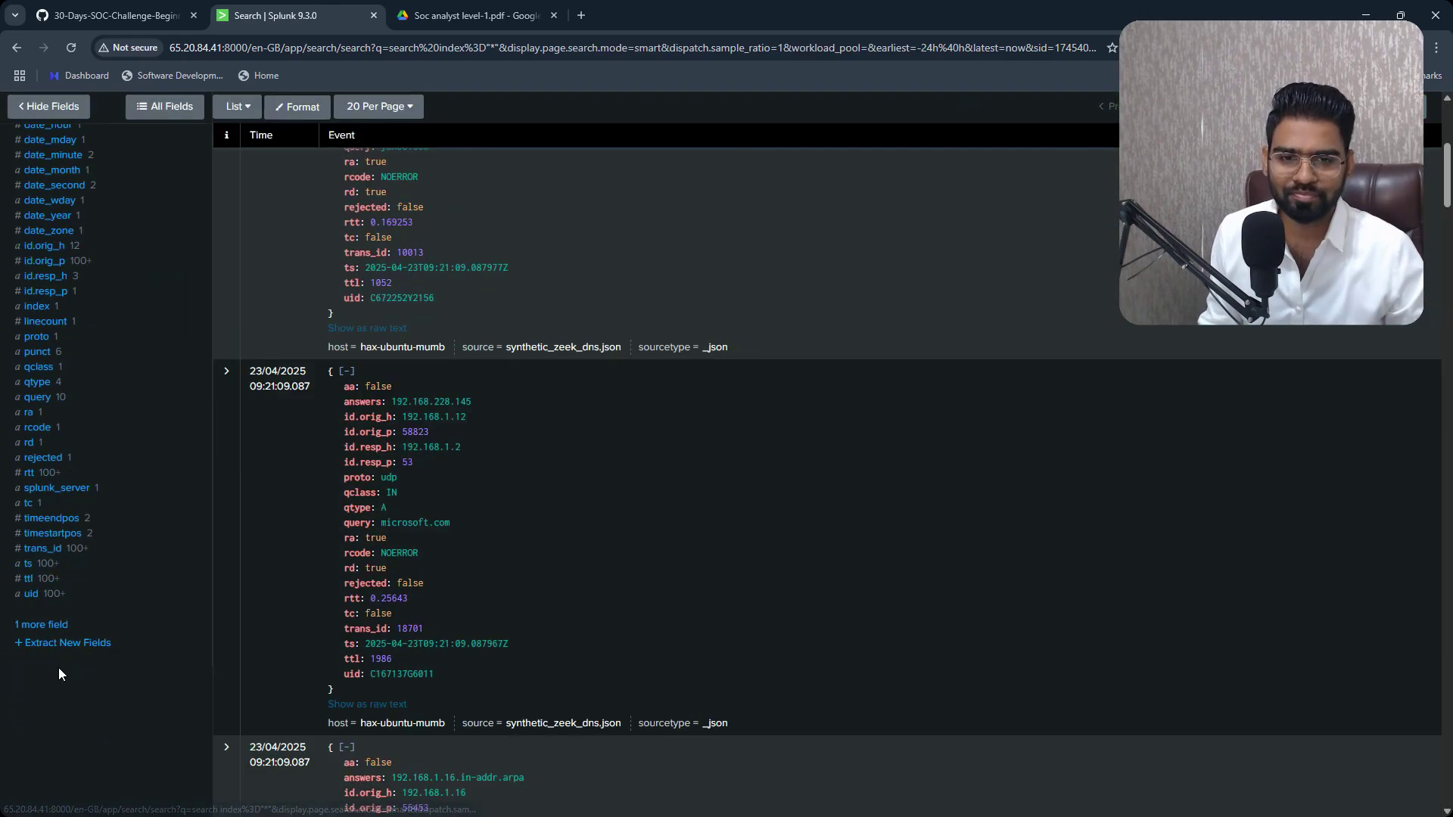
pyautogui.scroll(10, 60, 673)
# Read the GitHub Task 1 heading on most queried domains, then return to Splunk results
pyautogui.click(114, 15)
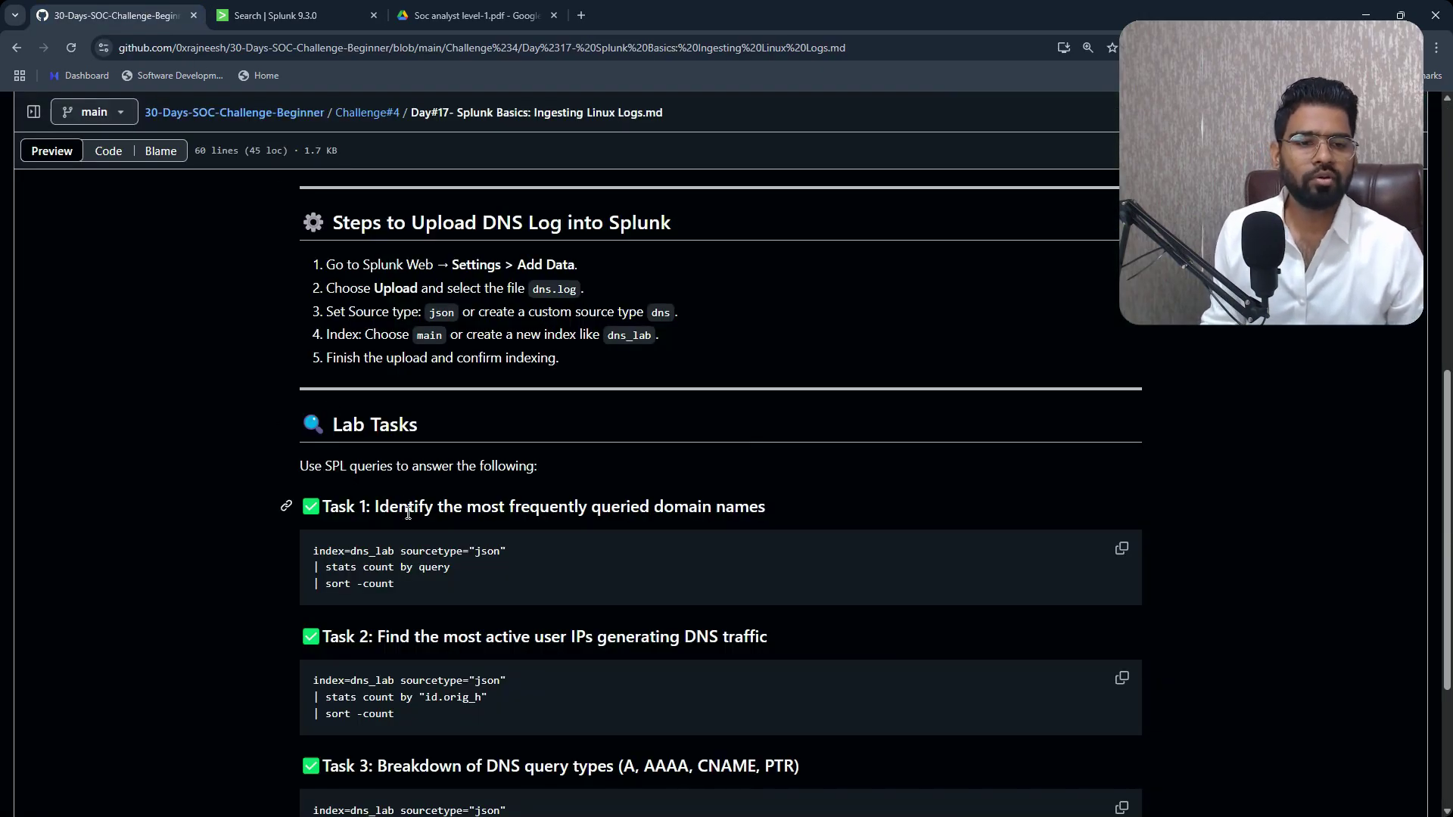
pyautogui.moveTo(372, 508); pyautogui.dragTo(766, 509)
pyautogui.click(825, 519)
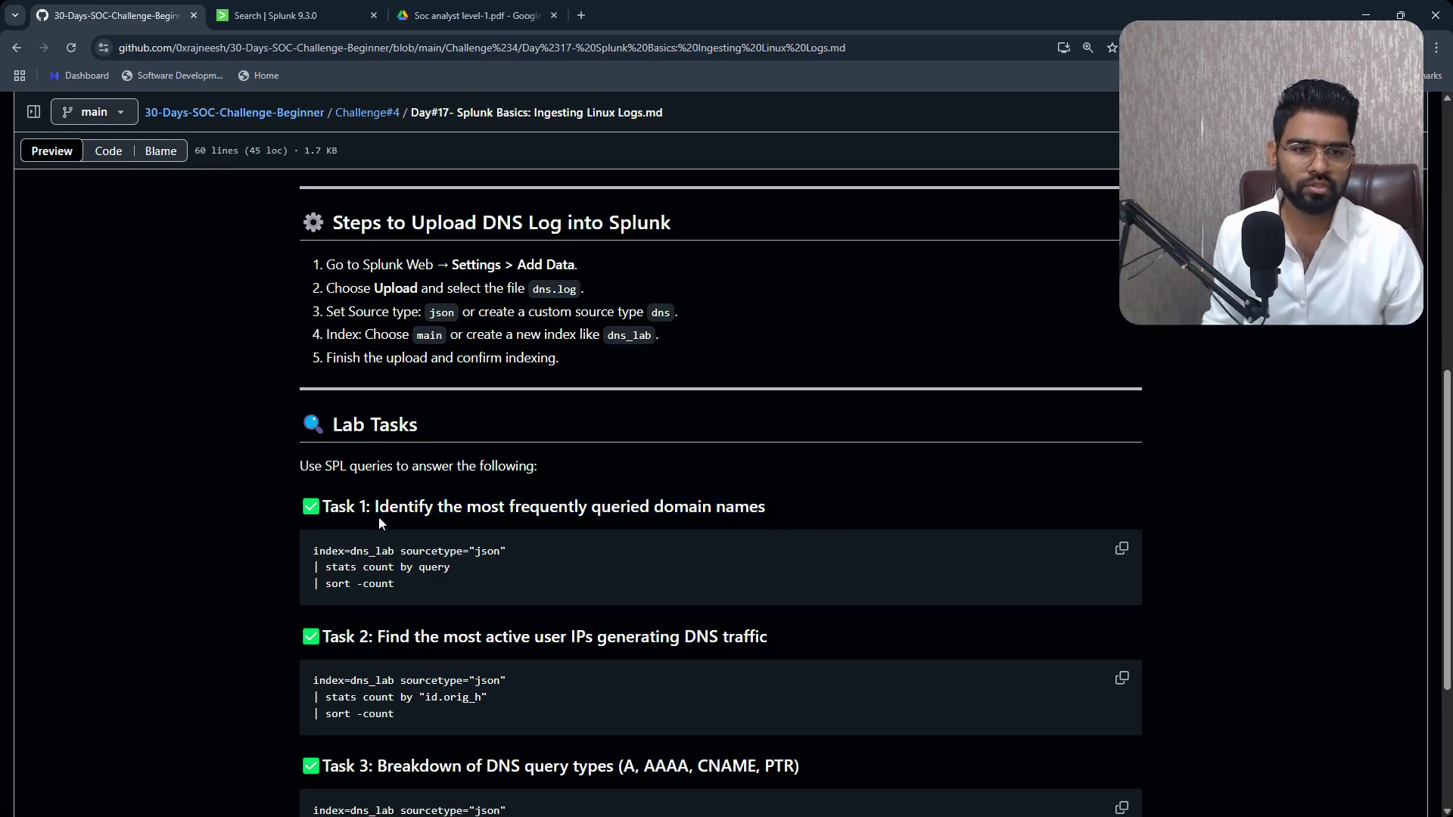
pyautogui.moveTo(375, 509); pyautogui.dragTo(704, 508)
pyautogui.click(716, 528)
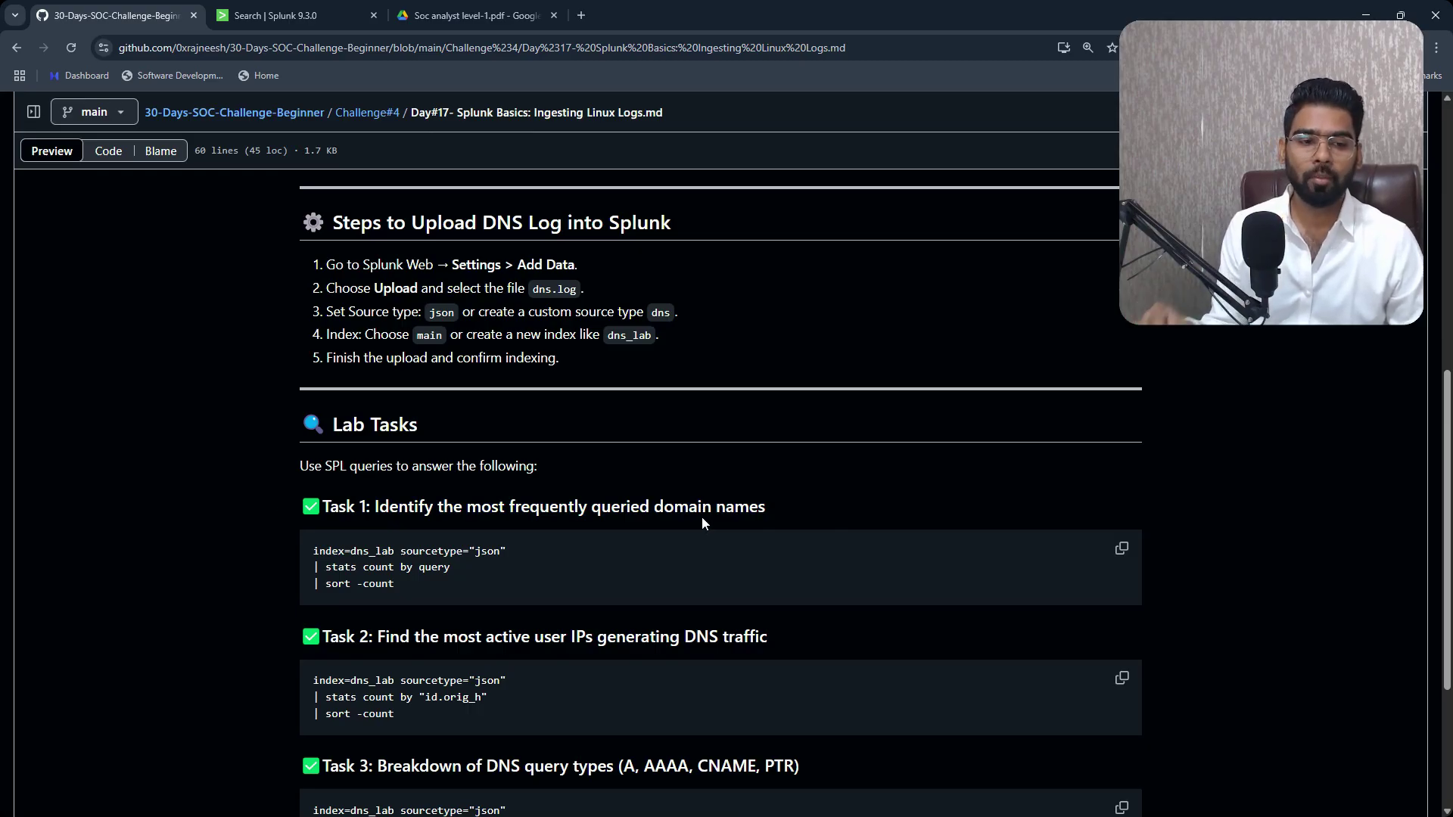
pyautogui.click(319, 9)
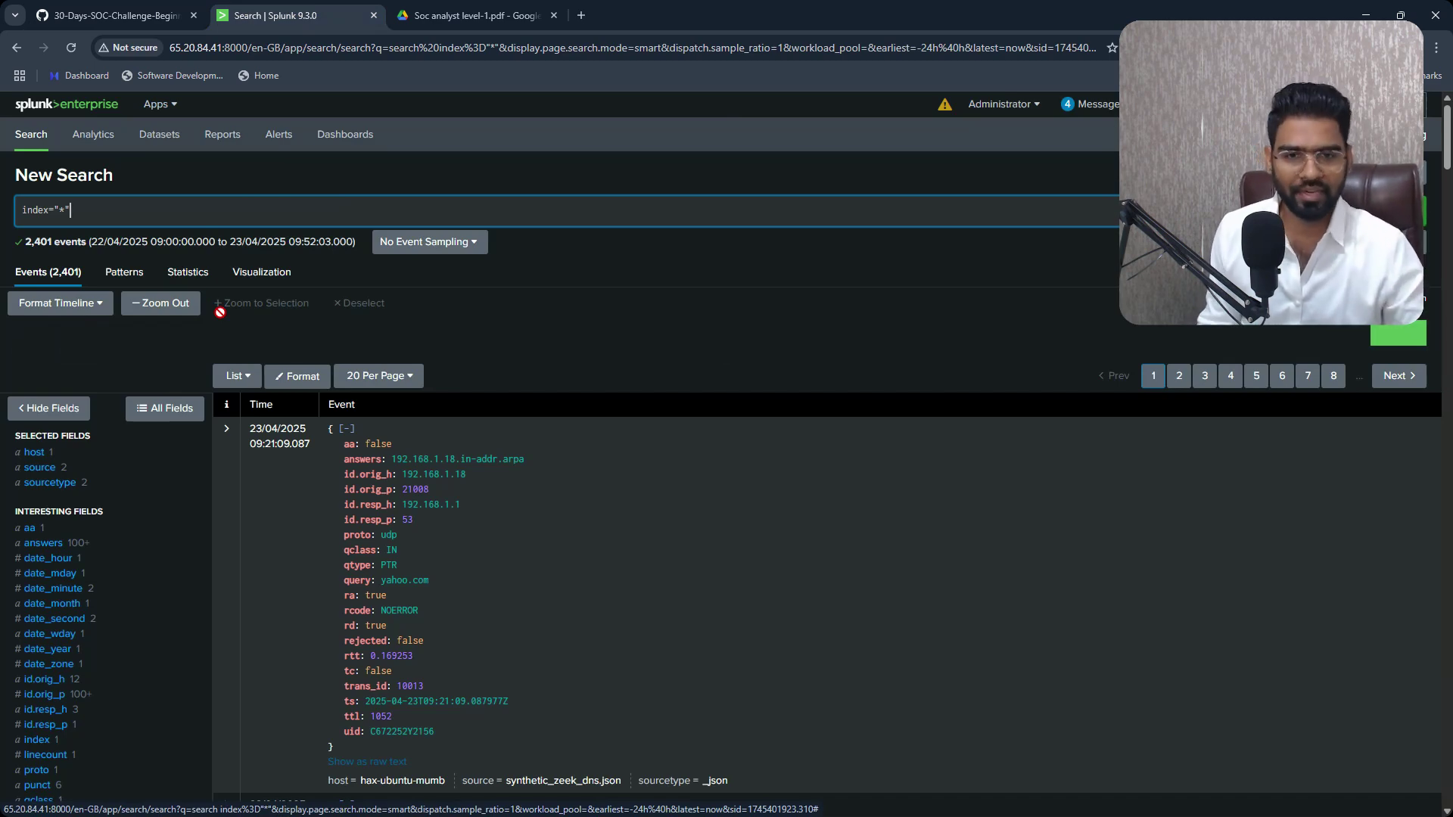
pyautogui.scroll(-4, 110, 510)
pyautogui.scroll(4, 71, 418)
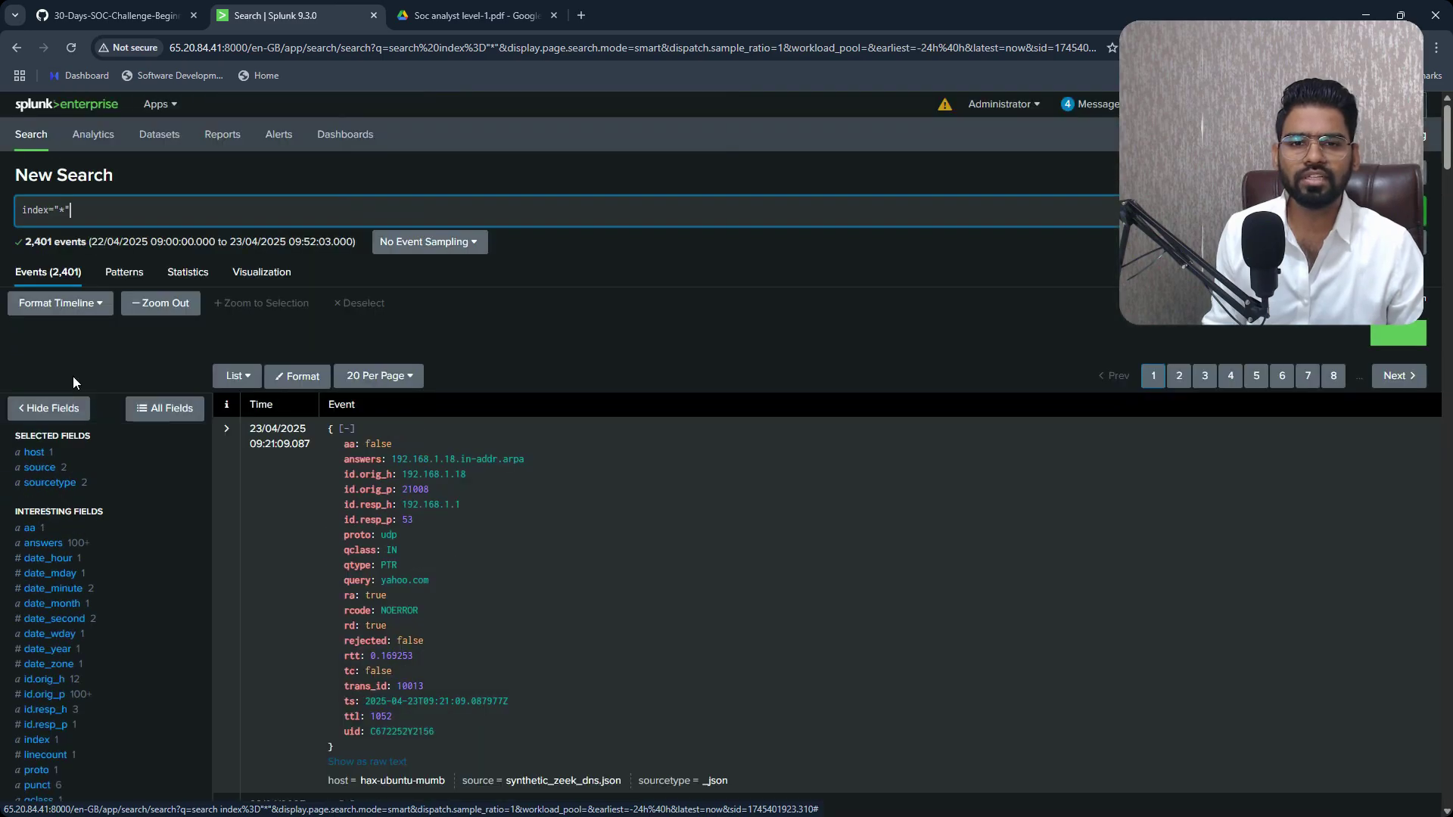
pyautogui.scroll(-5, 72, 375)
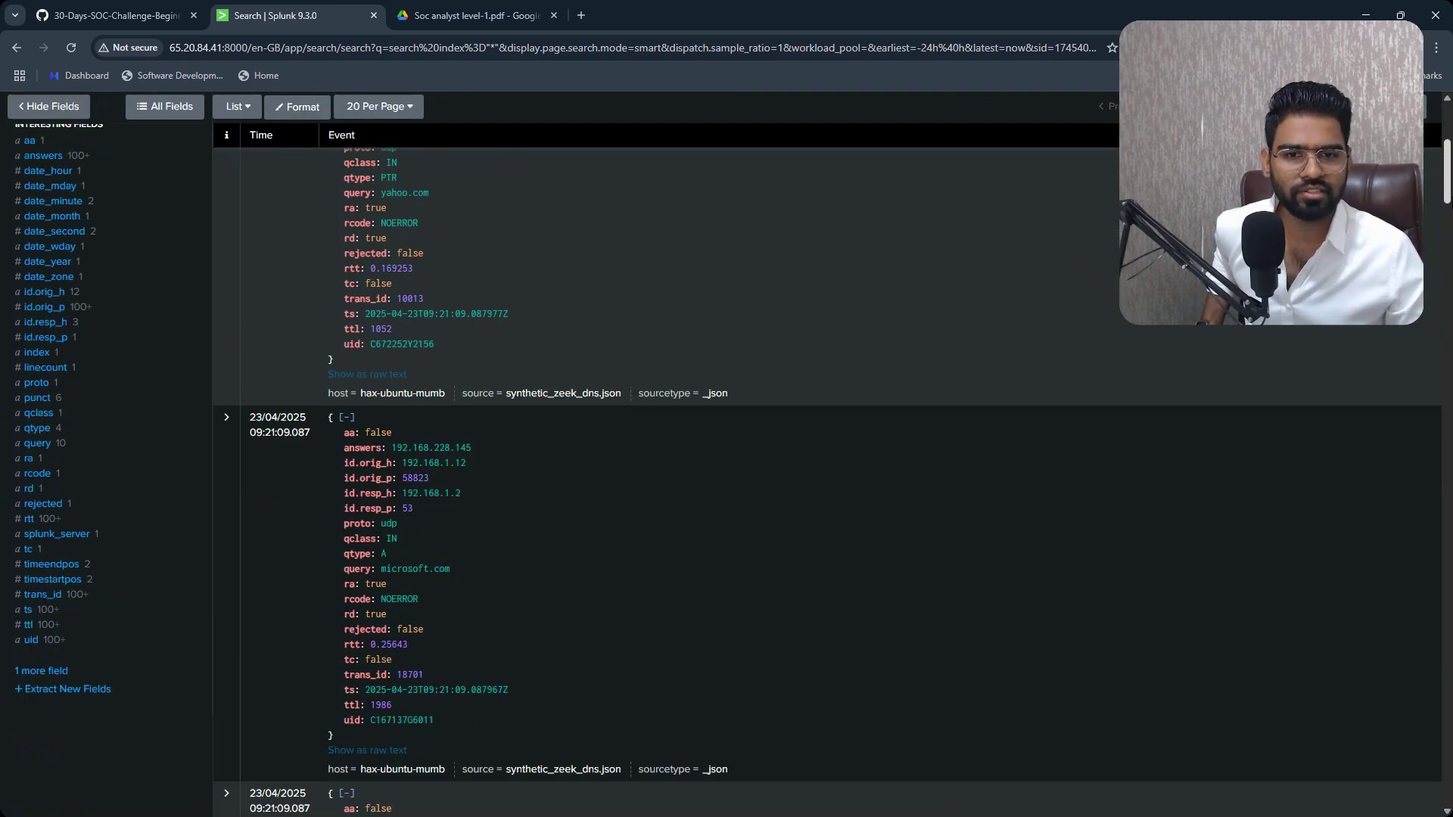
pyautogui.scroll(5, 726, 469)
pyautogui.scroll(-4, 726, 469)
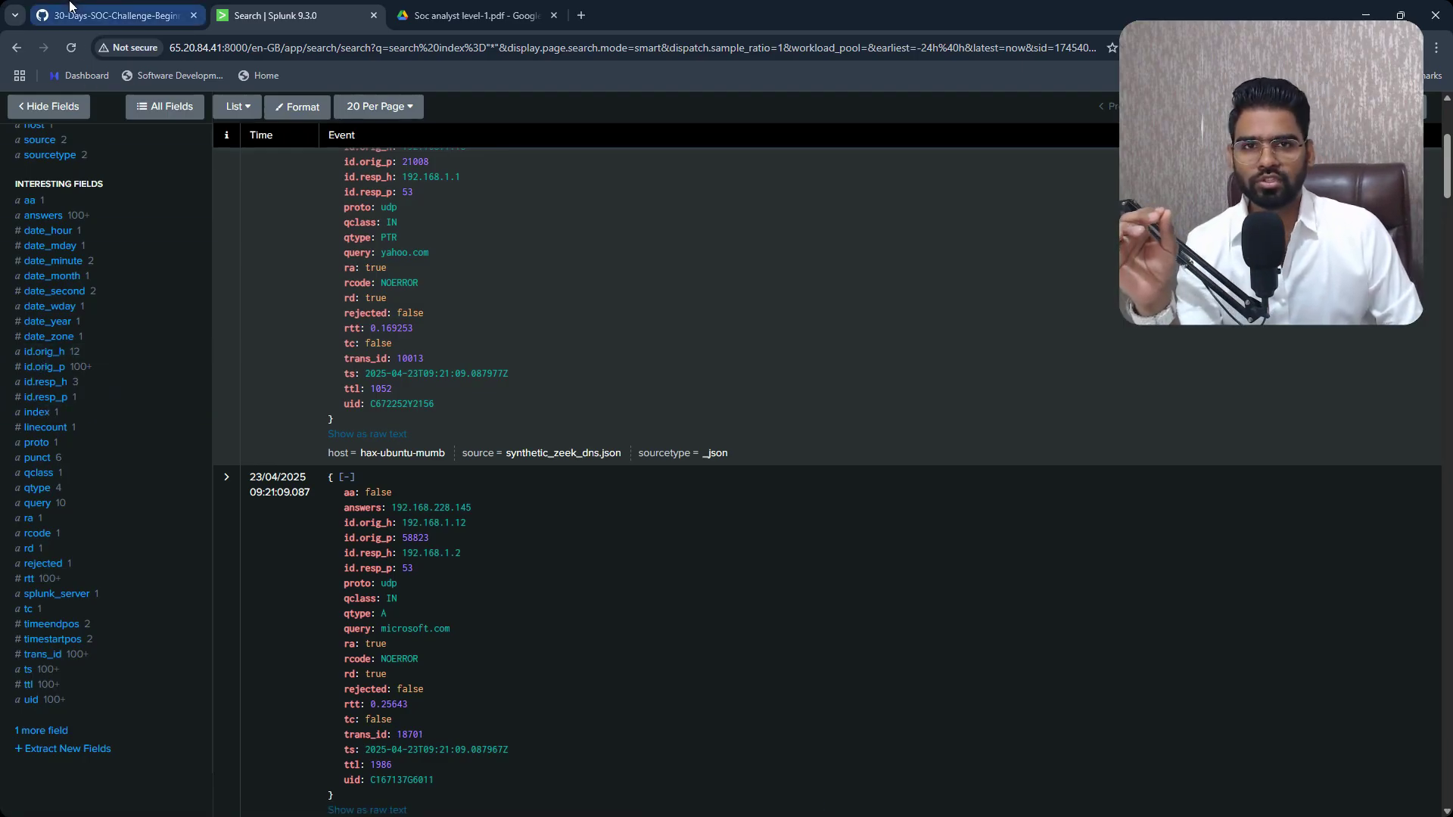
pyautogui.click(136, 15)
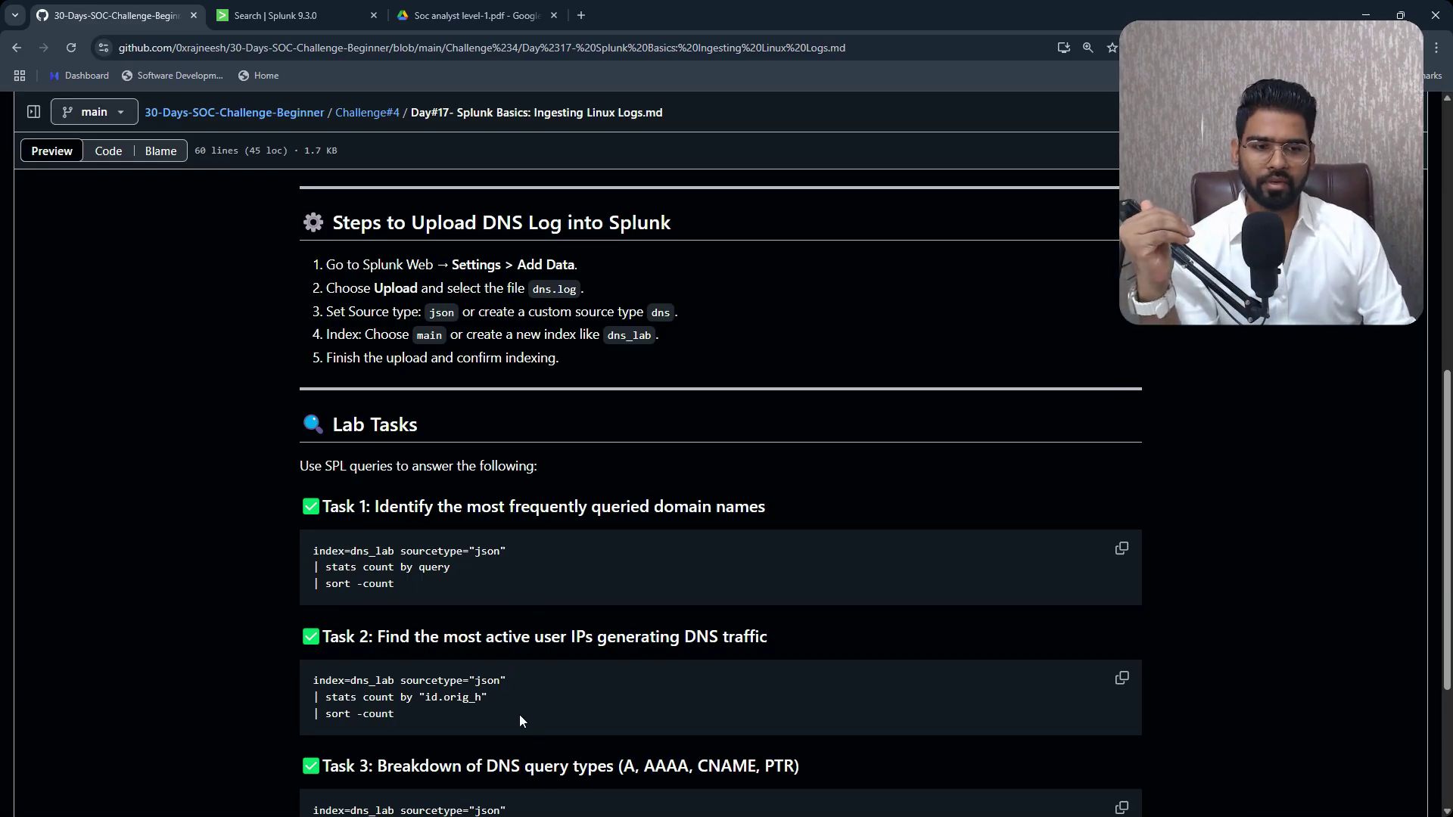
pyautogui.moveTo(486, 697); pyautogui.dragTo(425, 697)
pyautogui.click(246, 17)
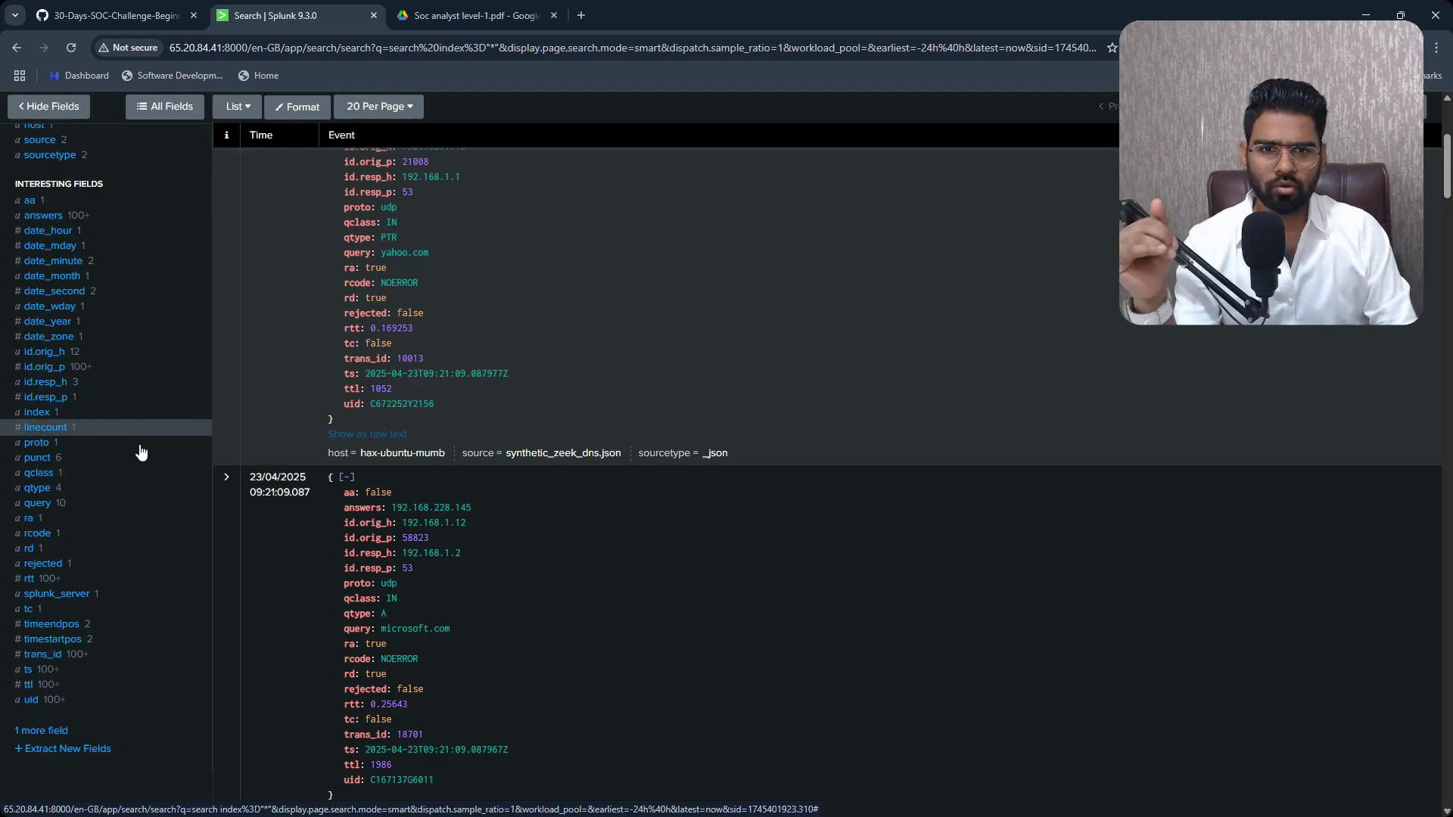
pyautogui.click(125, 17)
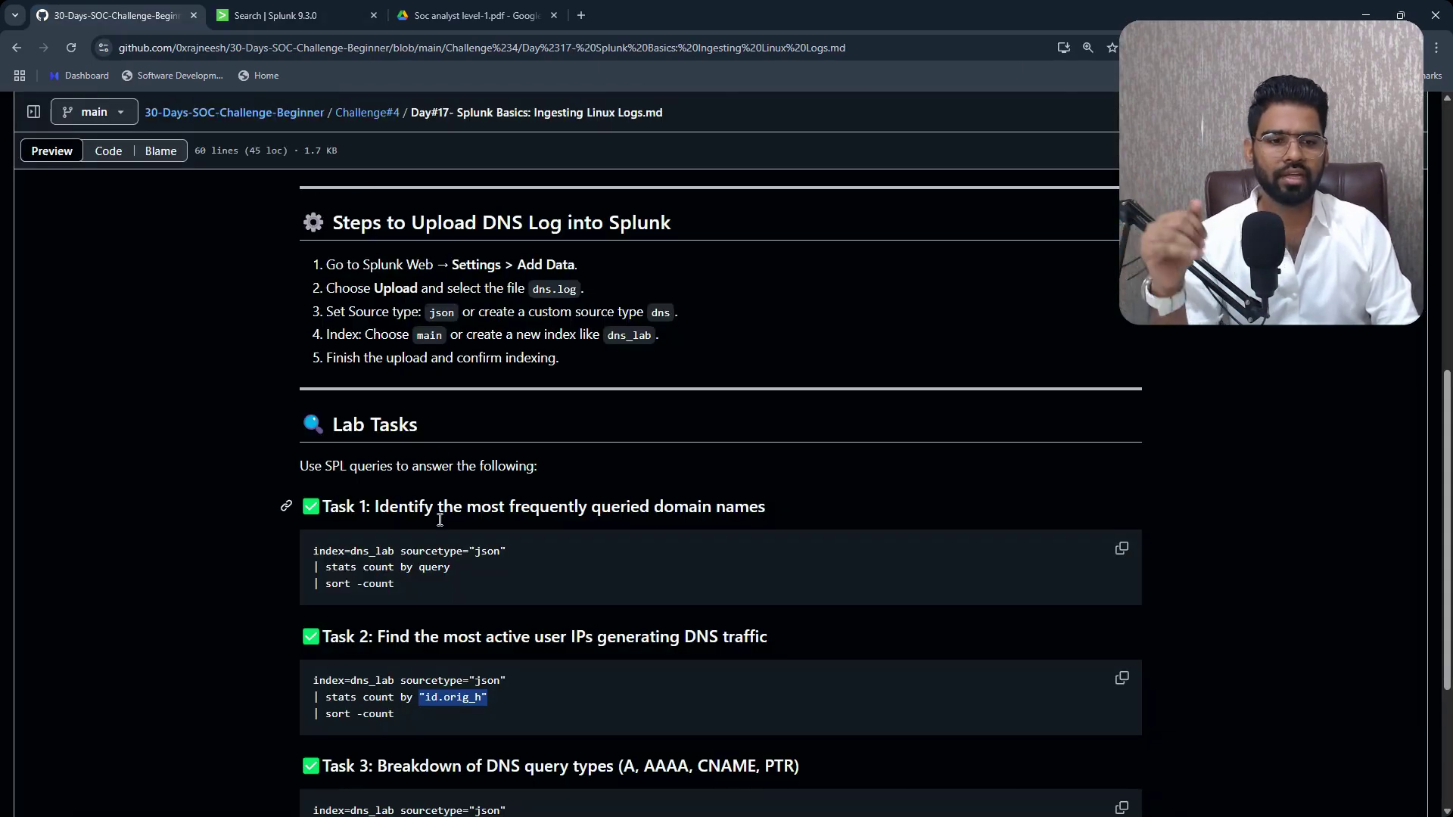
pyautogui.moveTo(388, 527); pyautogui.dragTo(708, 525)
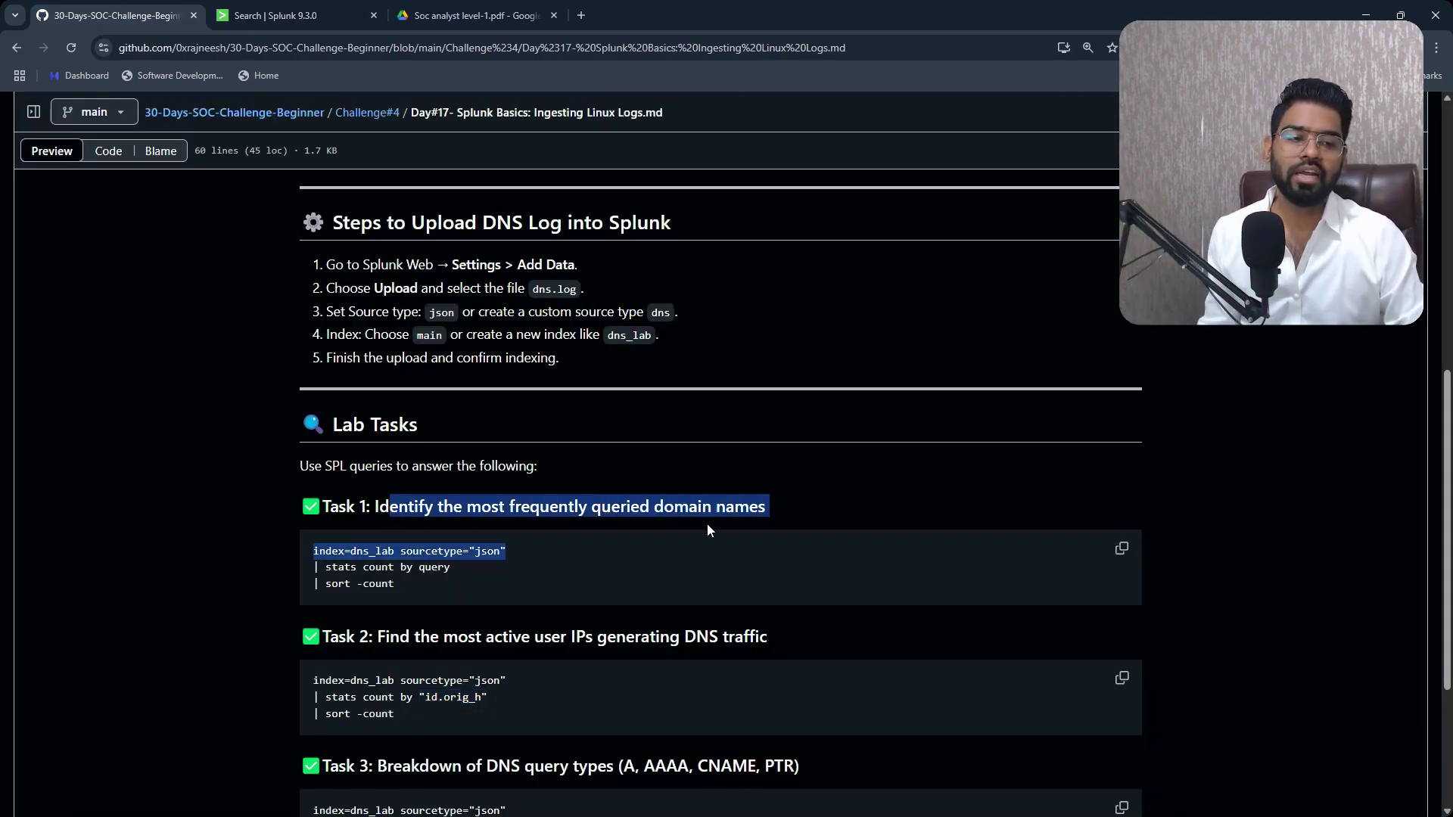
pyautogui.moveTo(410, 589); pyautogui.dragTo(319, 569)
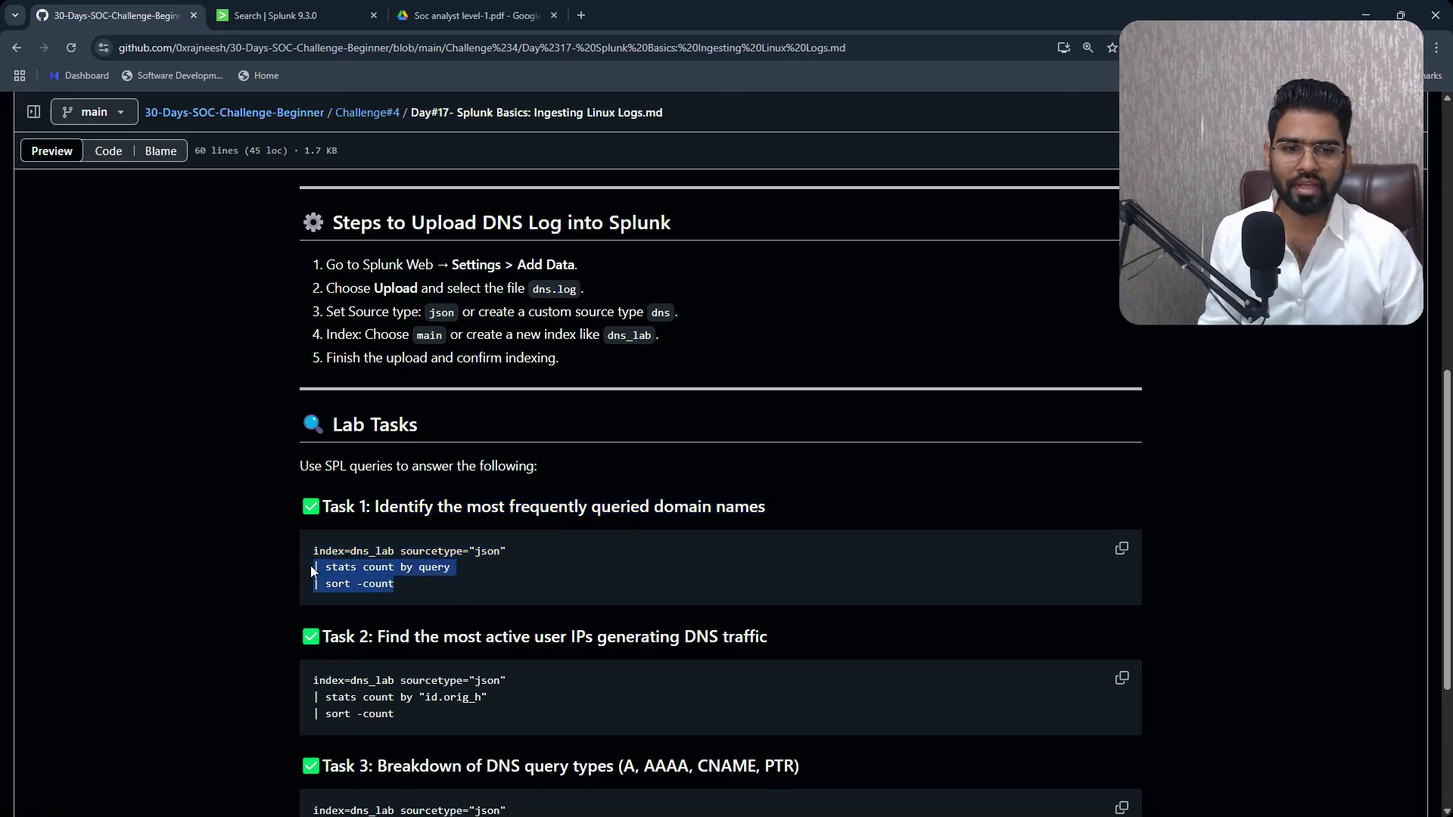
pyautogui.click(392, 558)
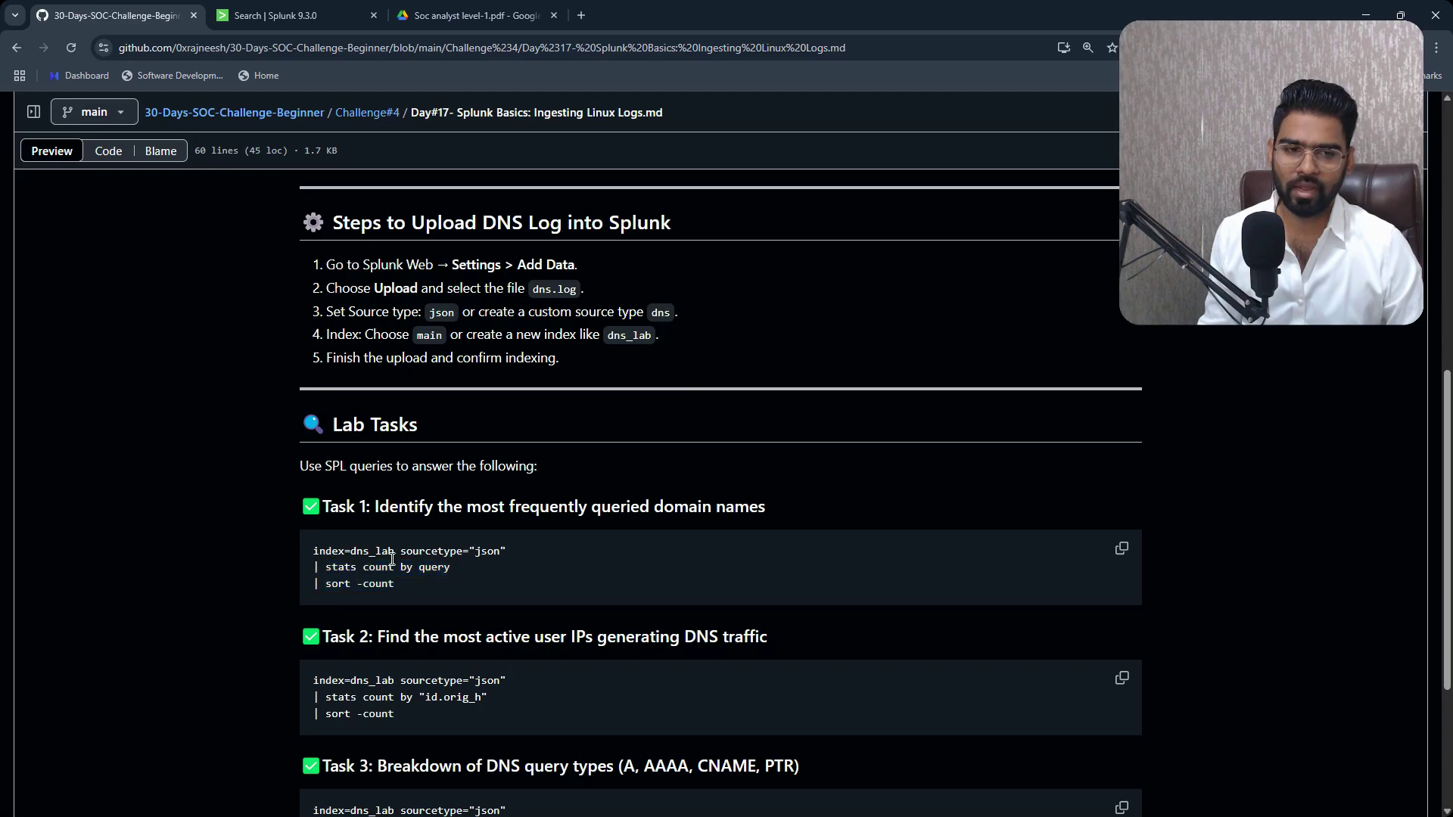
pyautogui.click(271, 16)
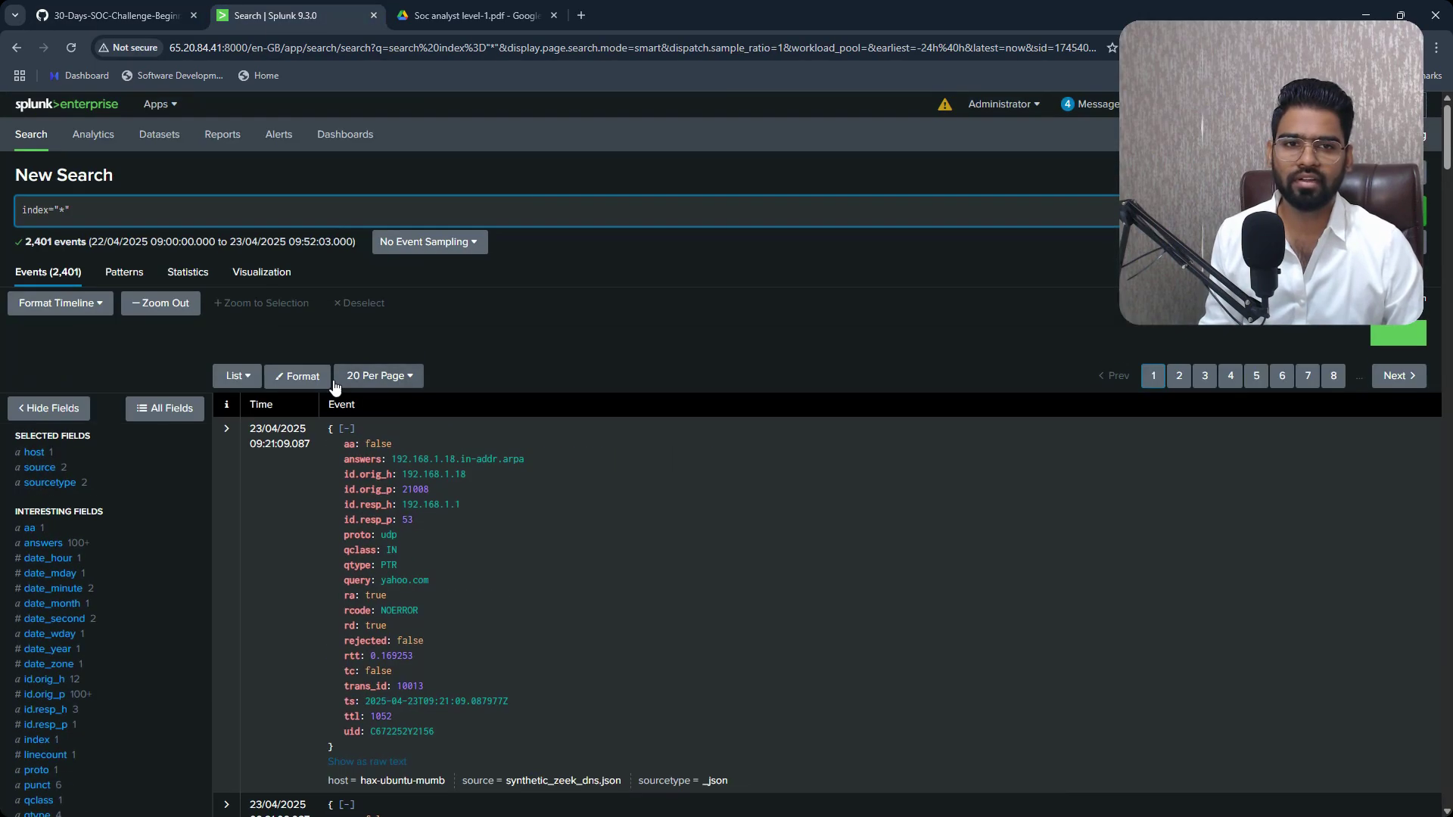
pyautogui.click(113, 15)
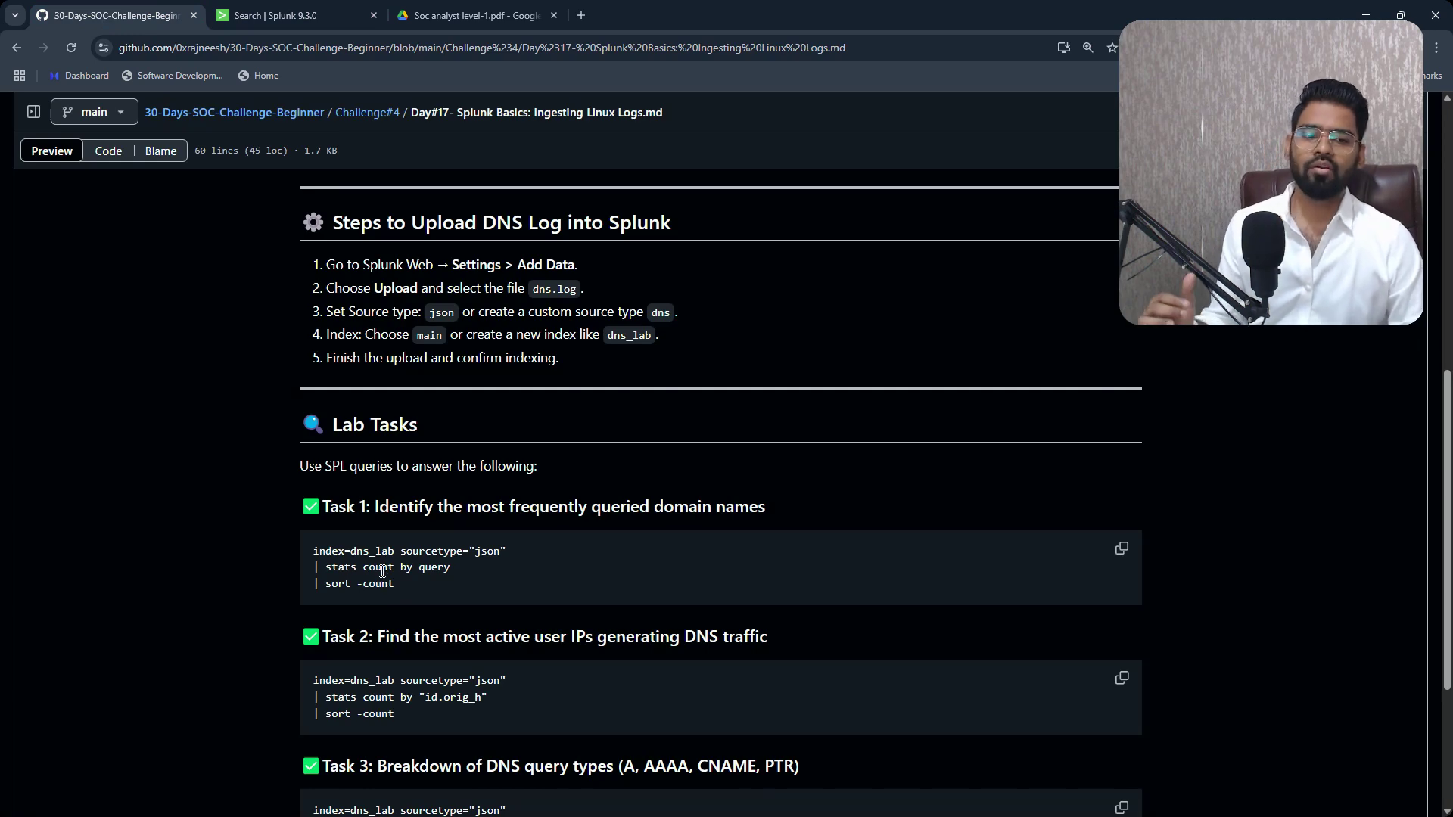
pyautogui.click(288, 8)
pyautogui.scroll(-5, 112, 498)
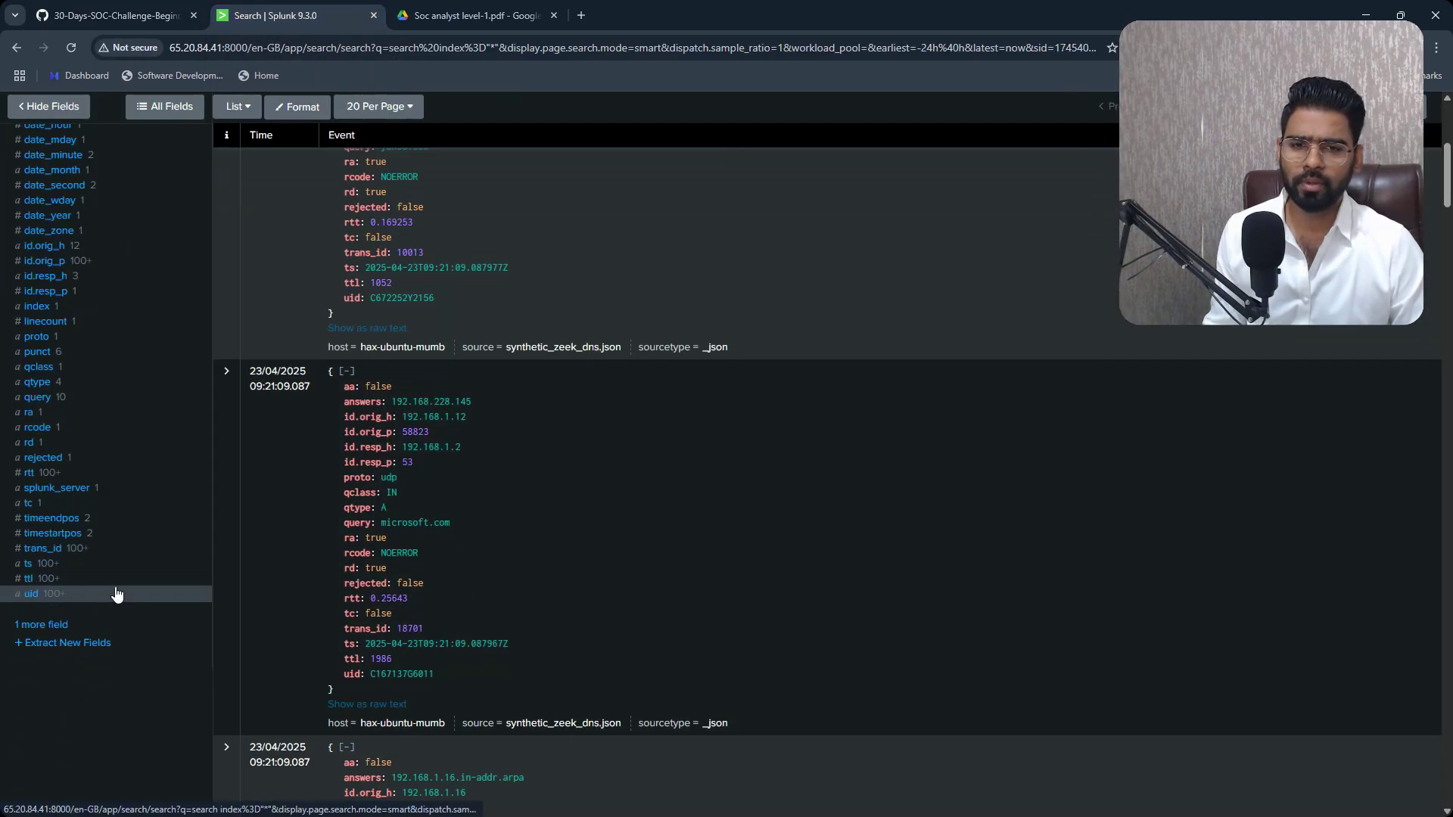
pyautogui.click(76, 398)
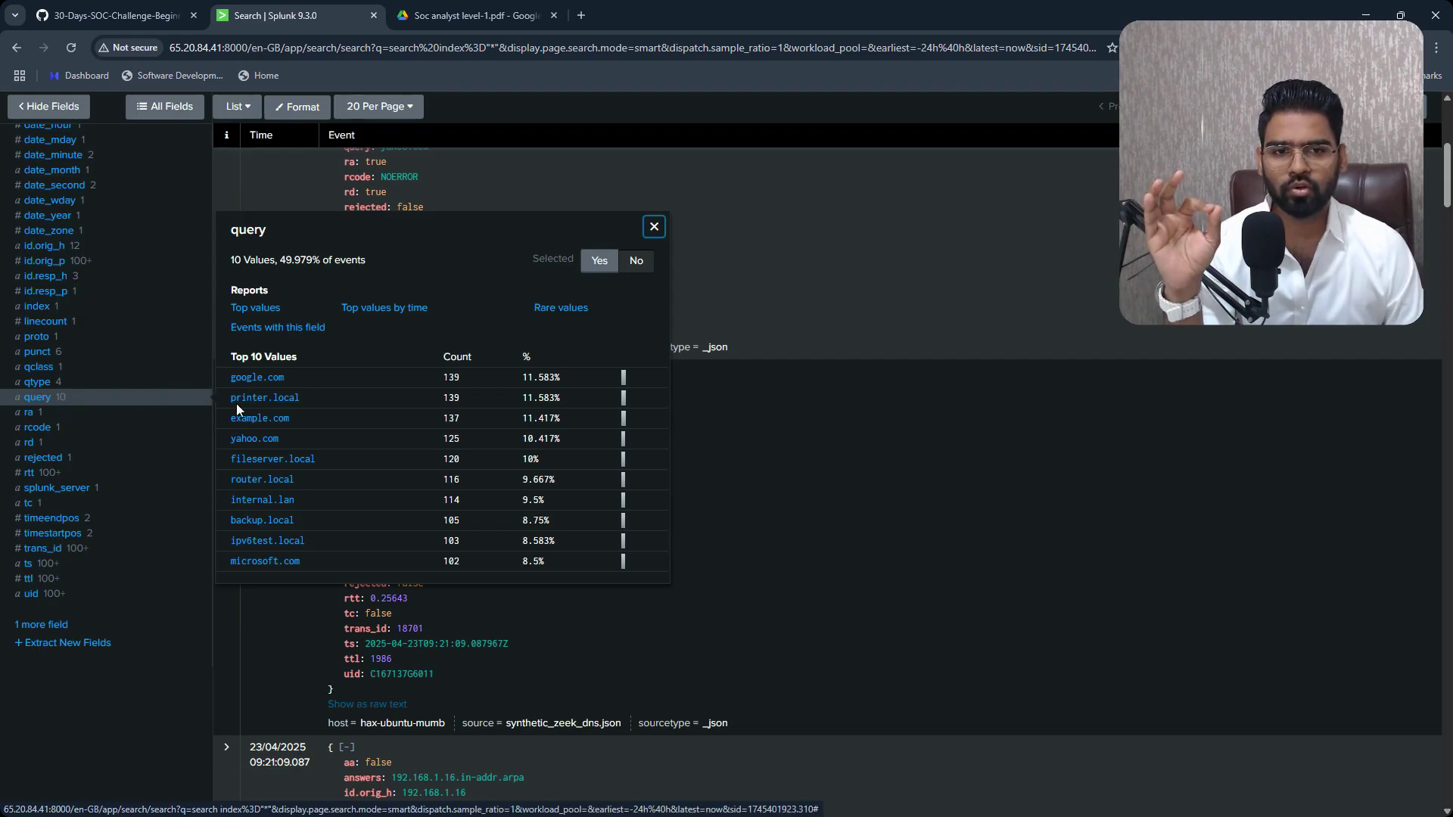
pyautogui.click(86, 693)
pyautogui.scroll(5, 52, 396)
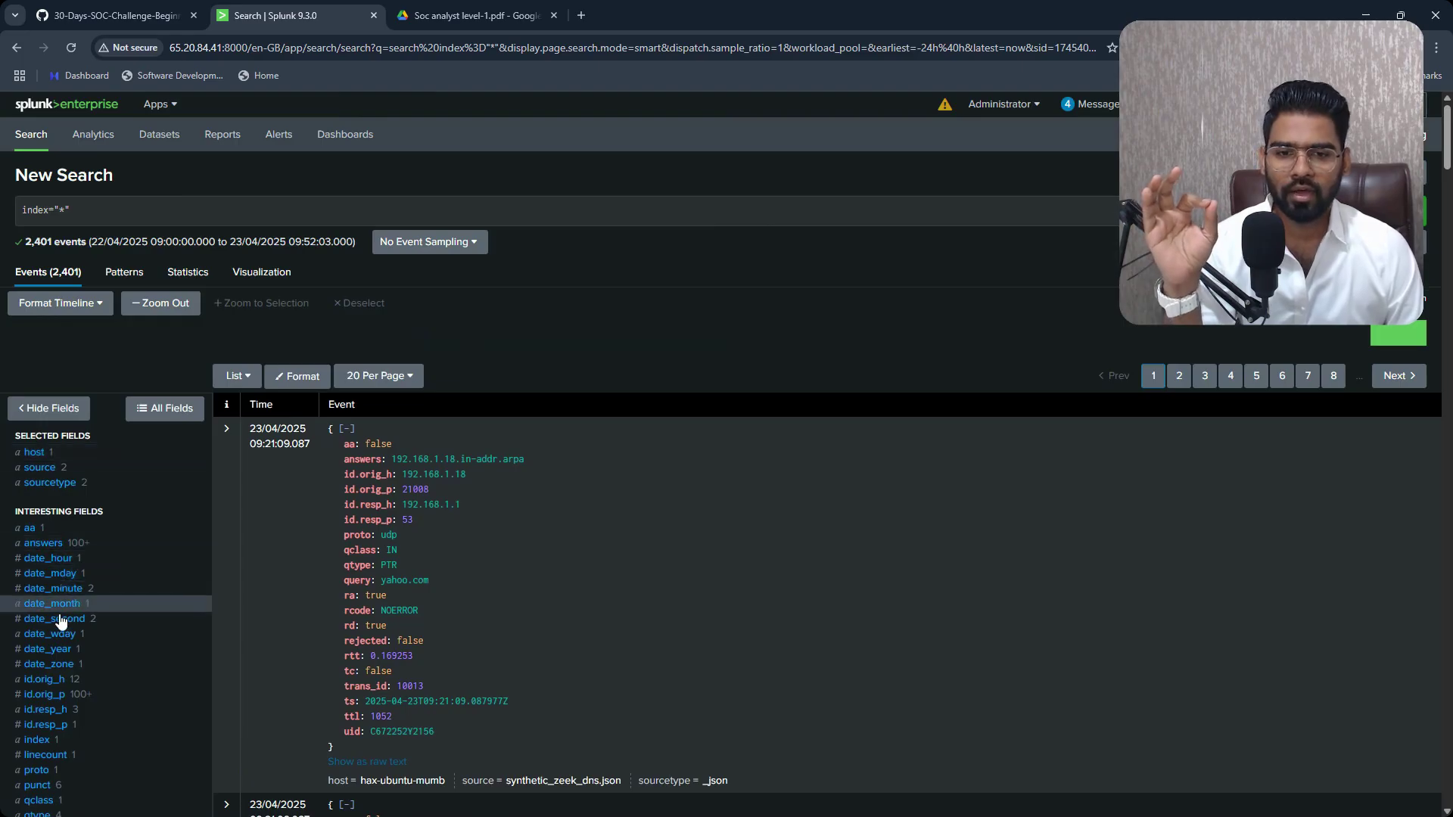
pyautogui.scroll(-5, 81, 643)
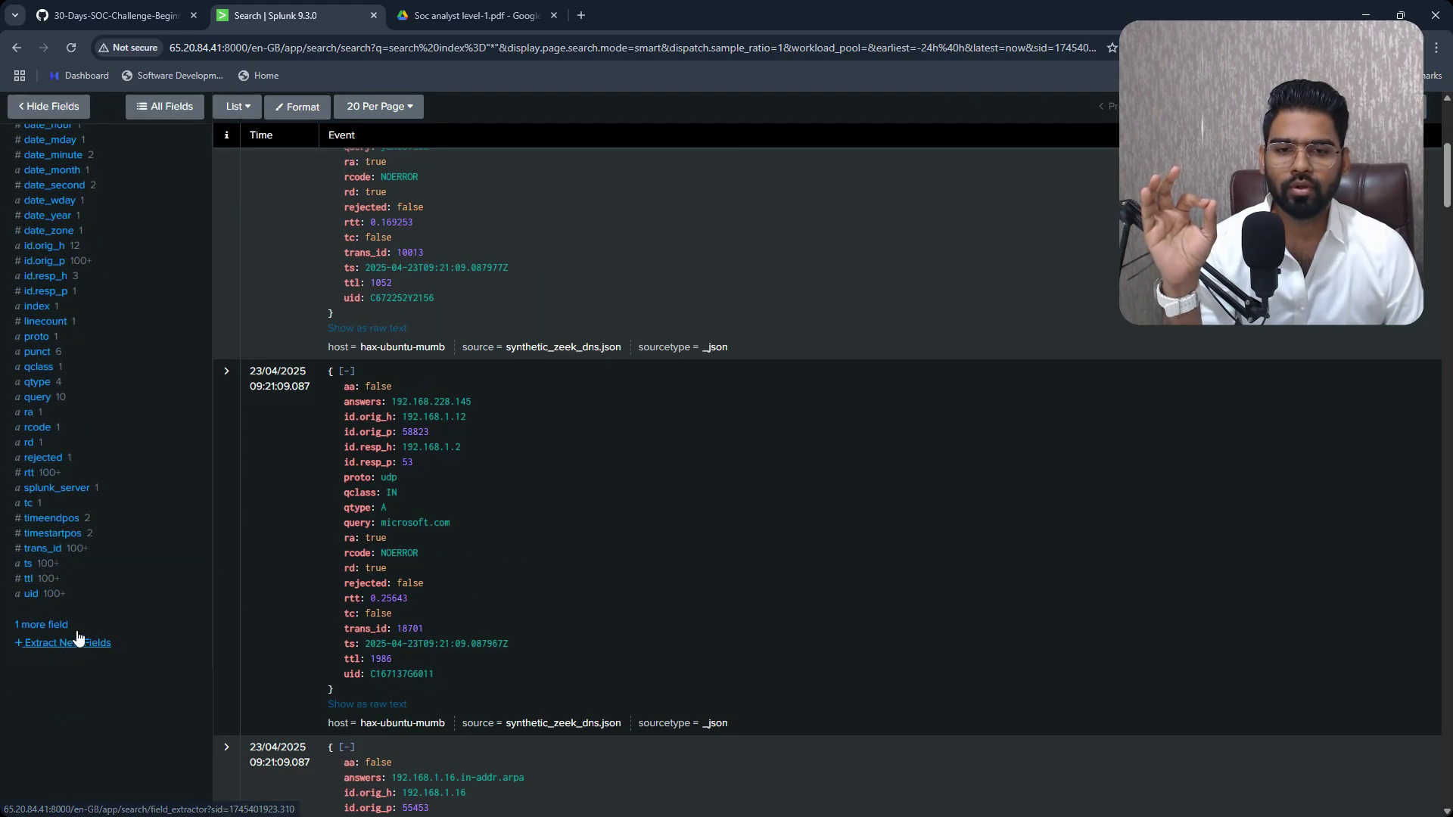
pyautogui.click(75, 248)
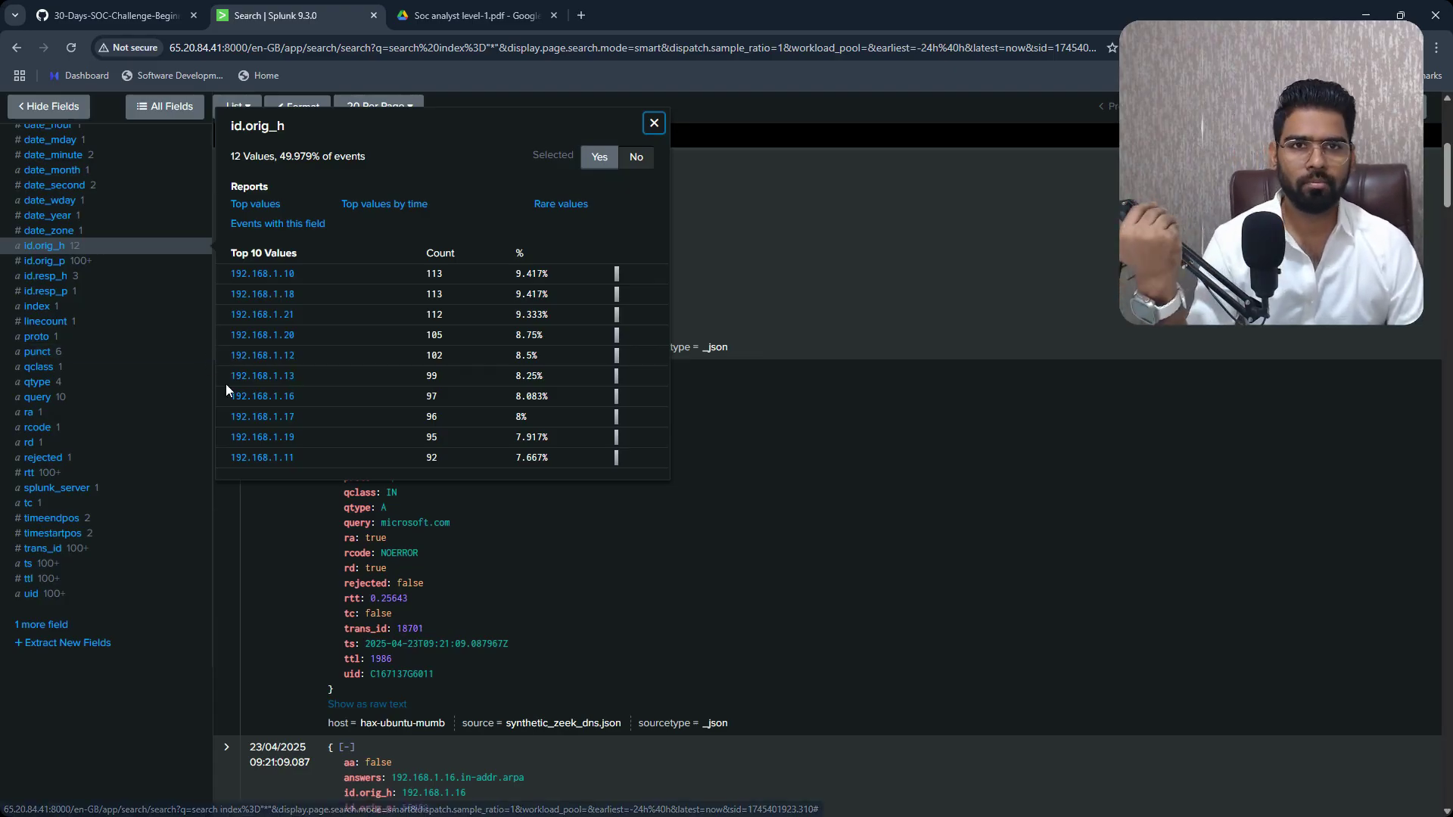
pyautogui.click(130, 260)
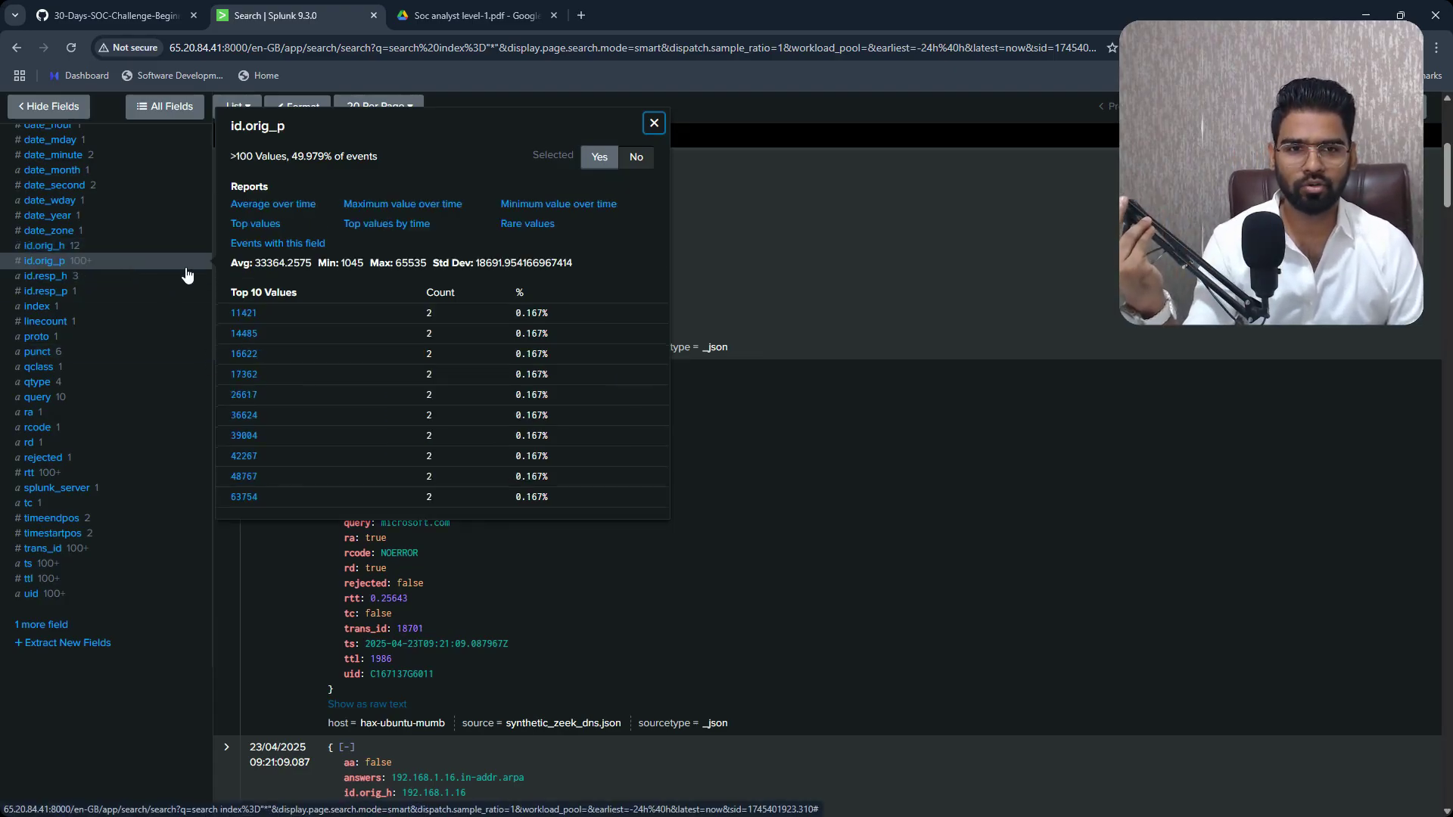
pyautogui.click(93, 277)
pyautogui.click(110, 291)
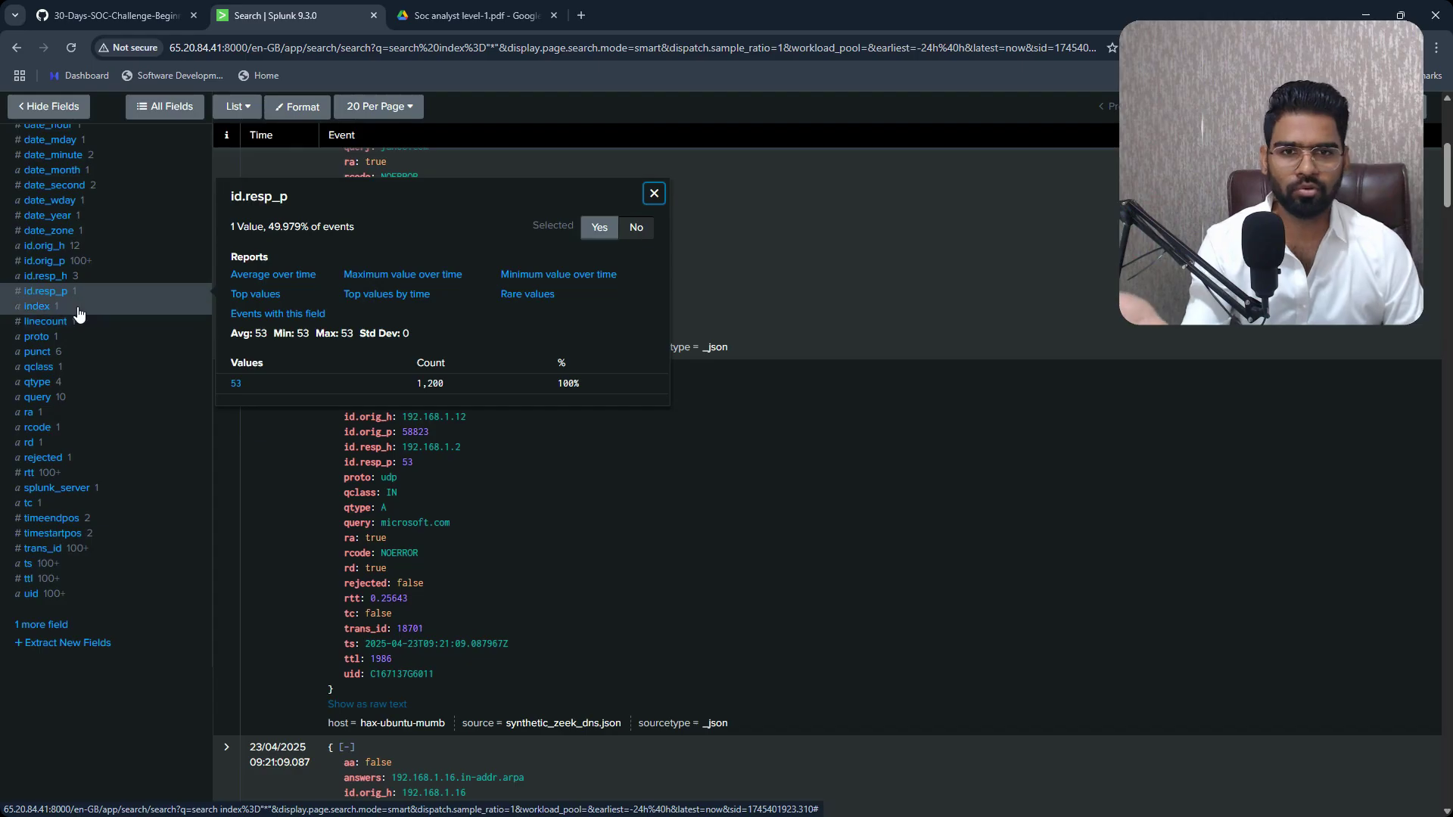
pyautogui.click(100, 281)
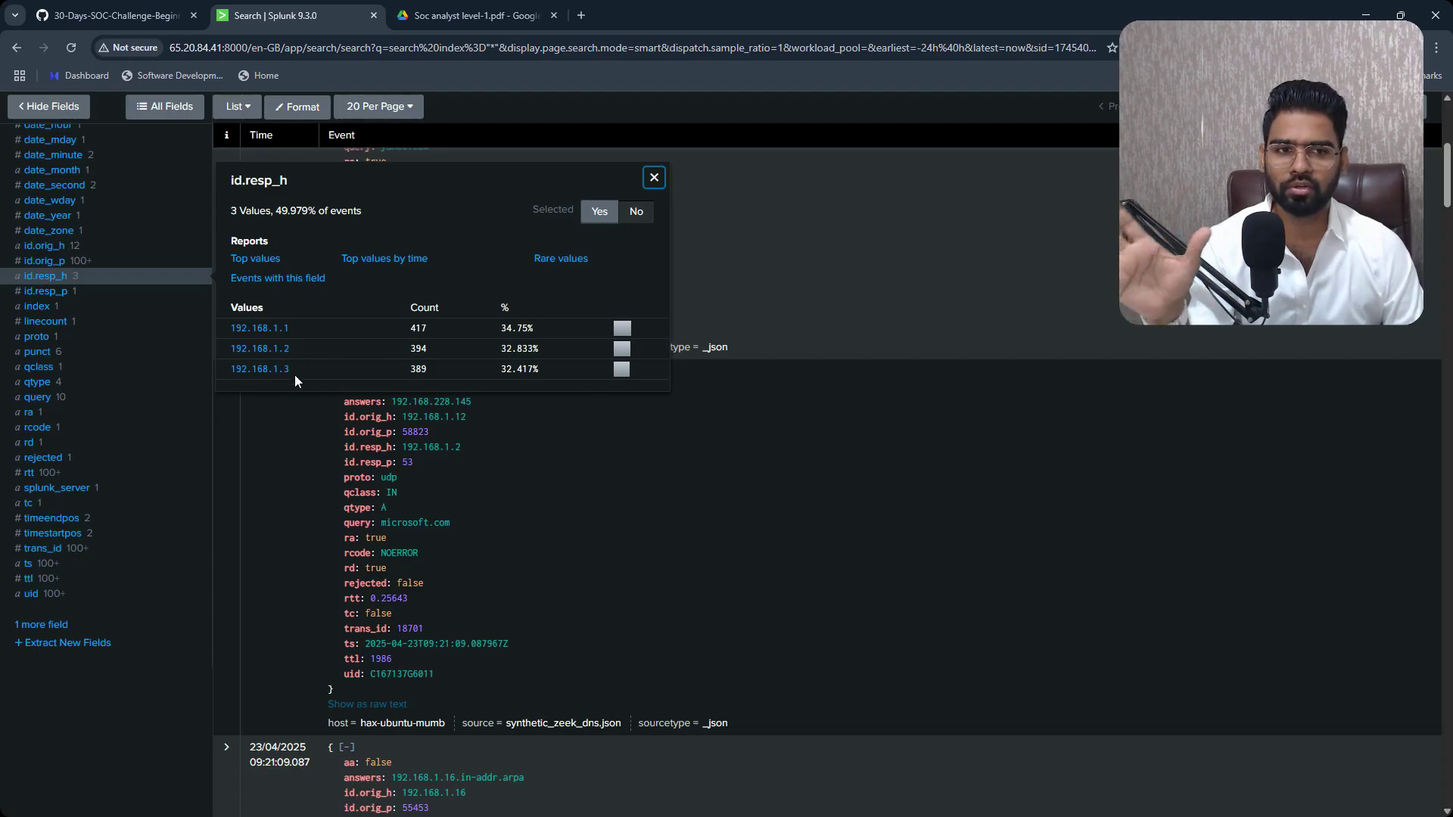
pyautogui.click(76, 728)
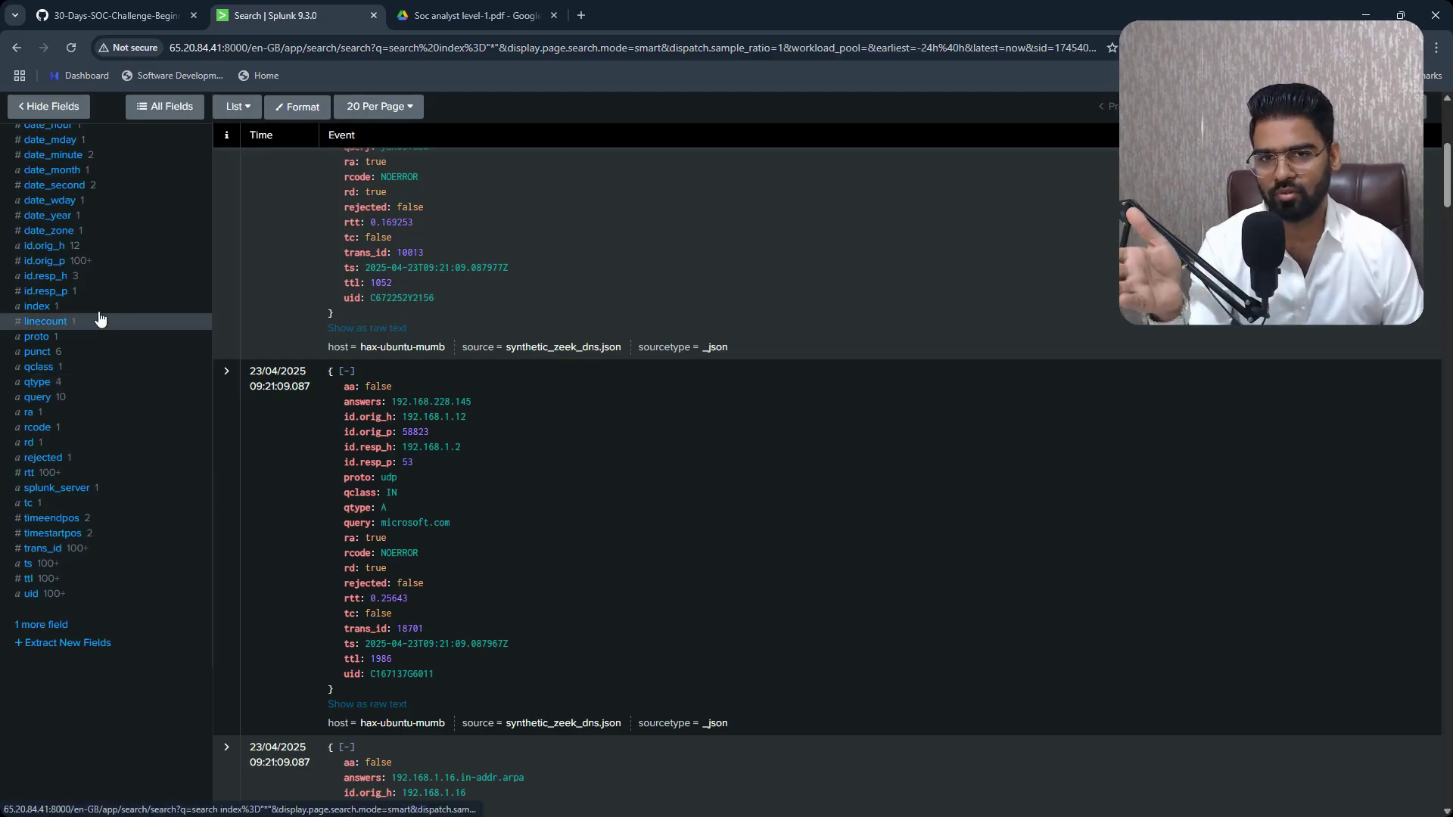
pyautogui.click(96, 250)
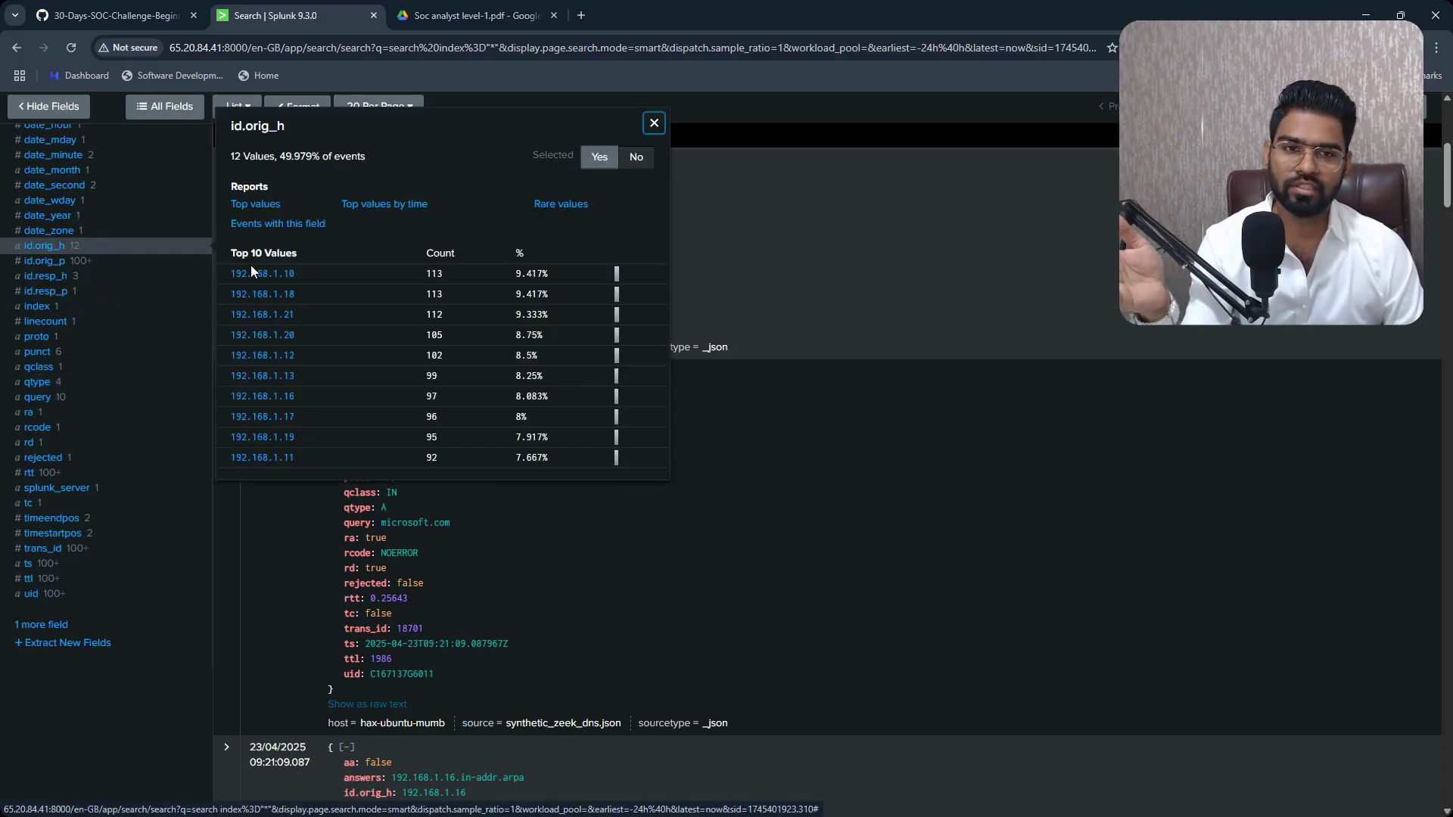
pyautogui.click(113, 743)
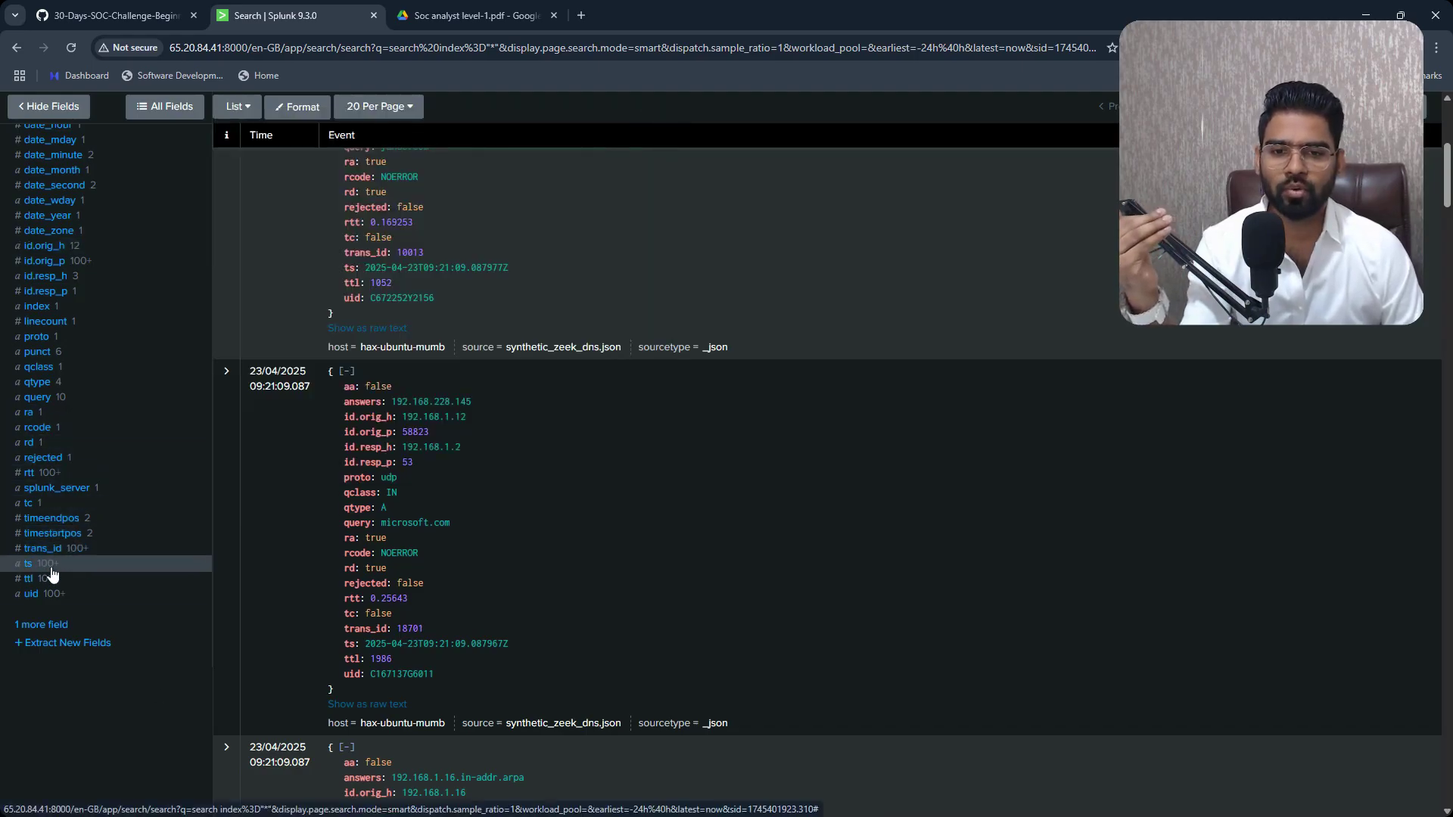
pyautogui.click(41, 397)
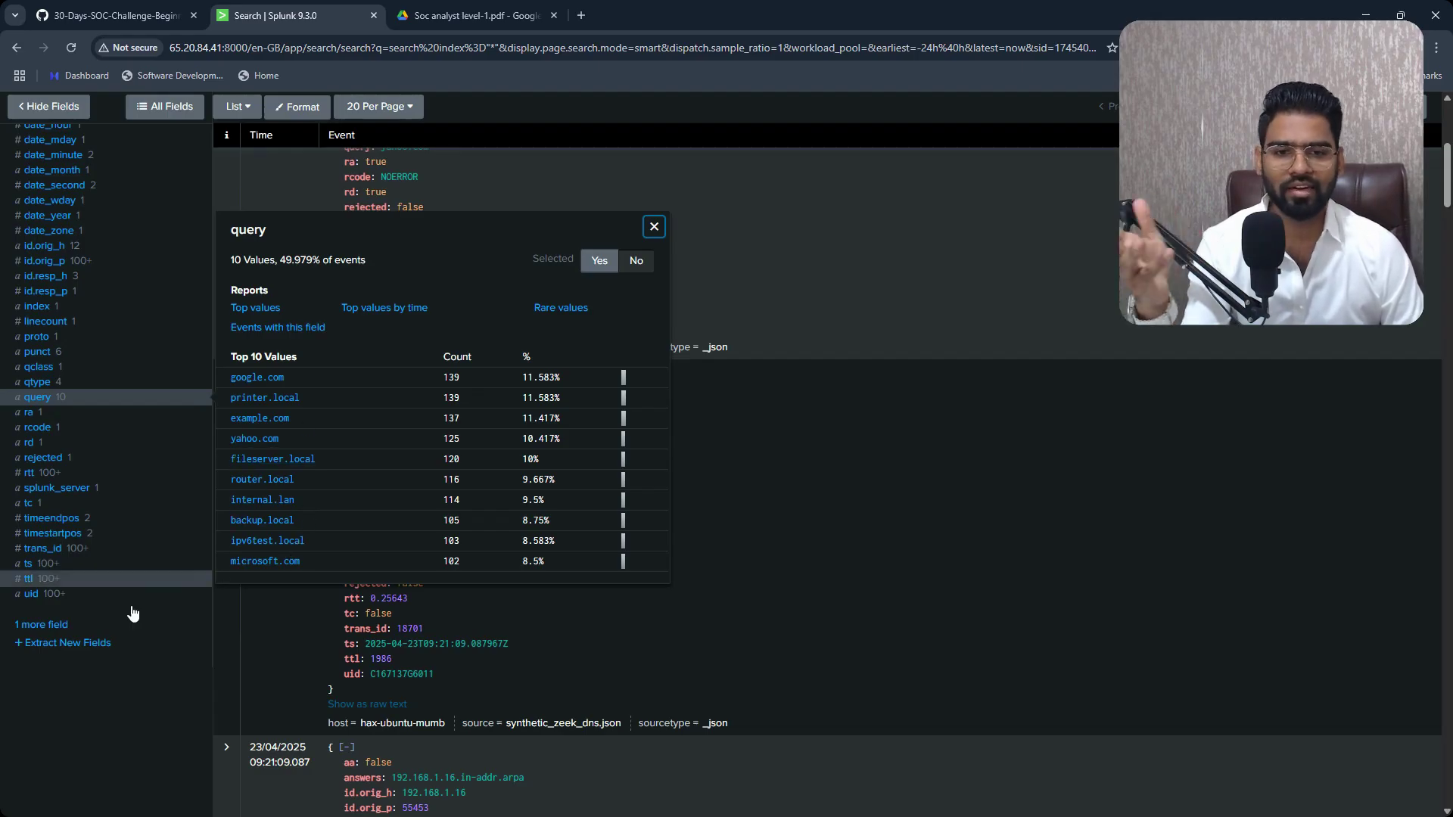
pyautogui.click(92, 712)
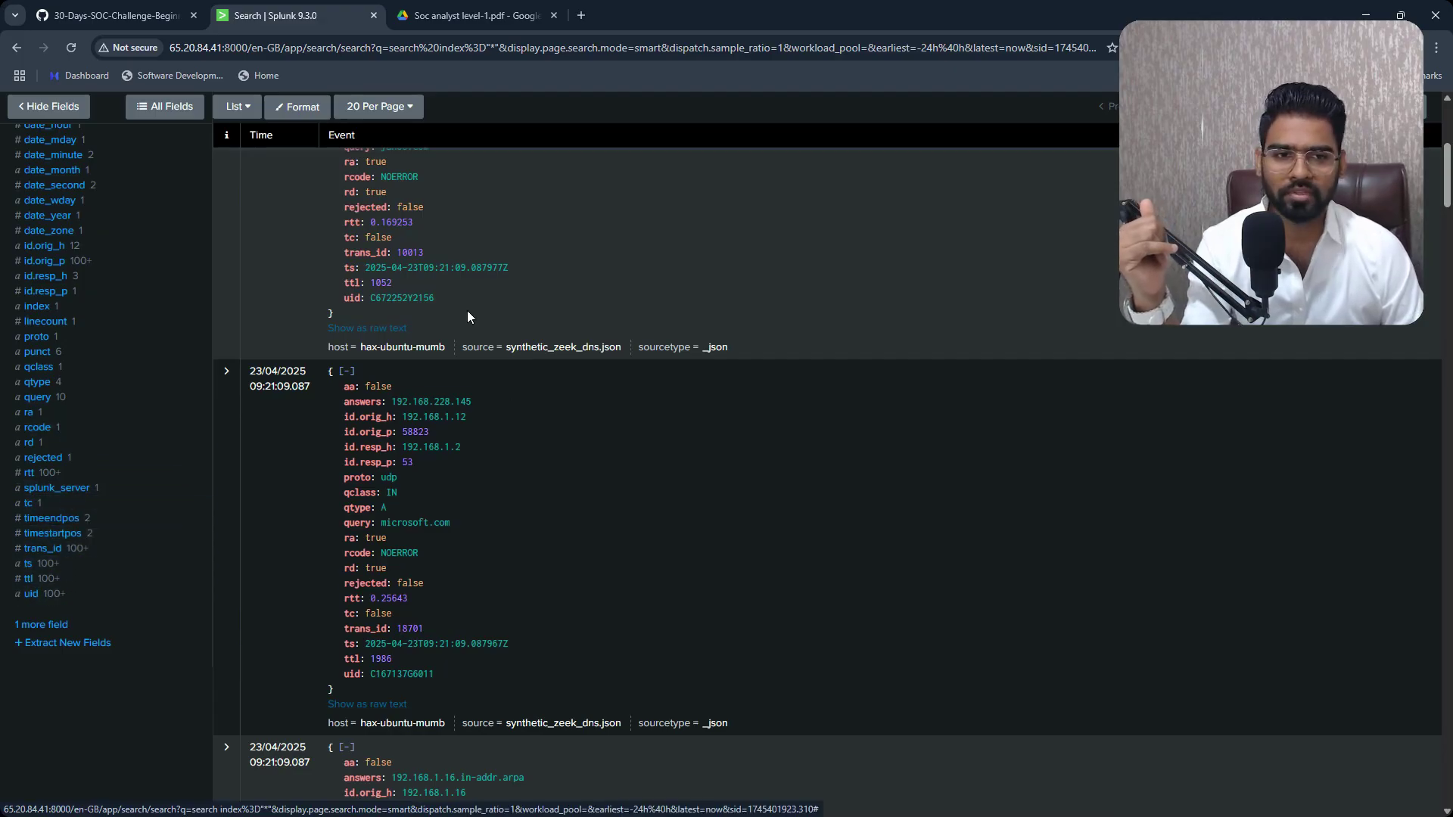
pyautogui.scroll(6, 191, 417)
pyautogui.scroll(-6, 190, 417)
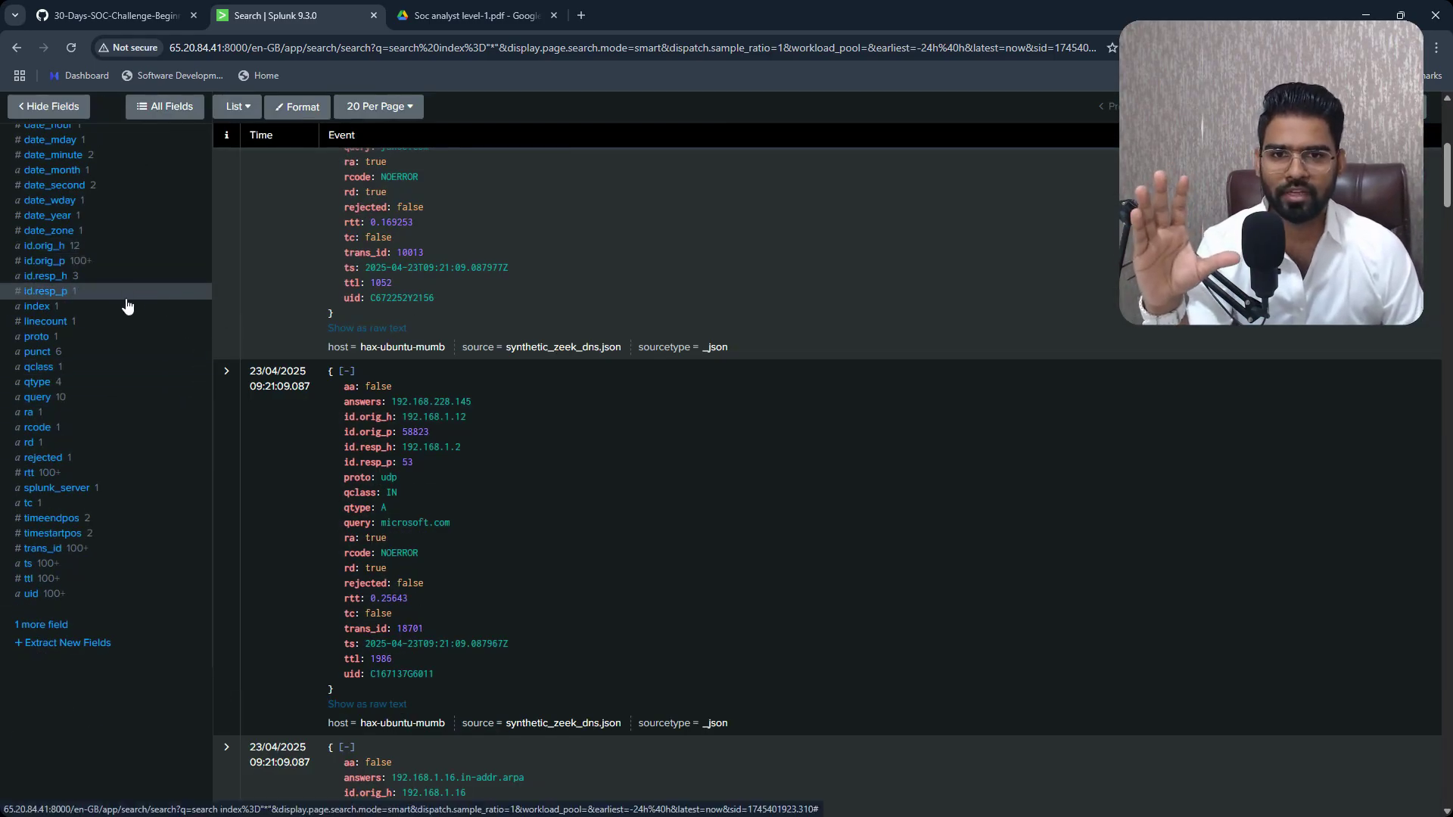
# Review the qtype counts for A and PTR in the field summary, then close it
pyautogui.click(110, 386)
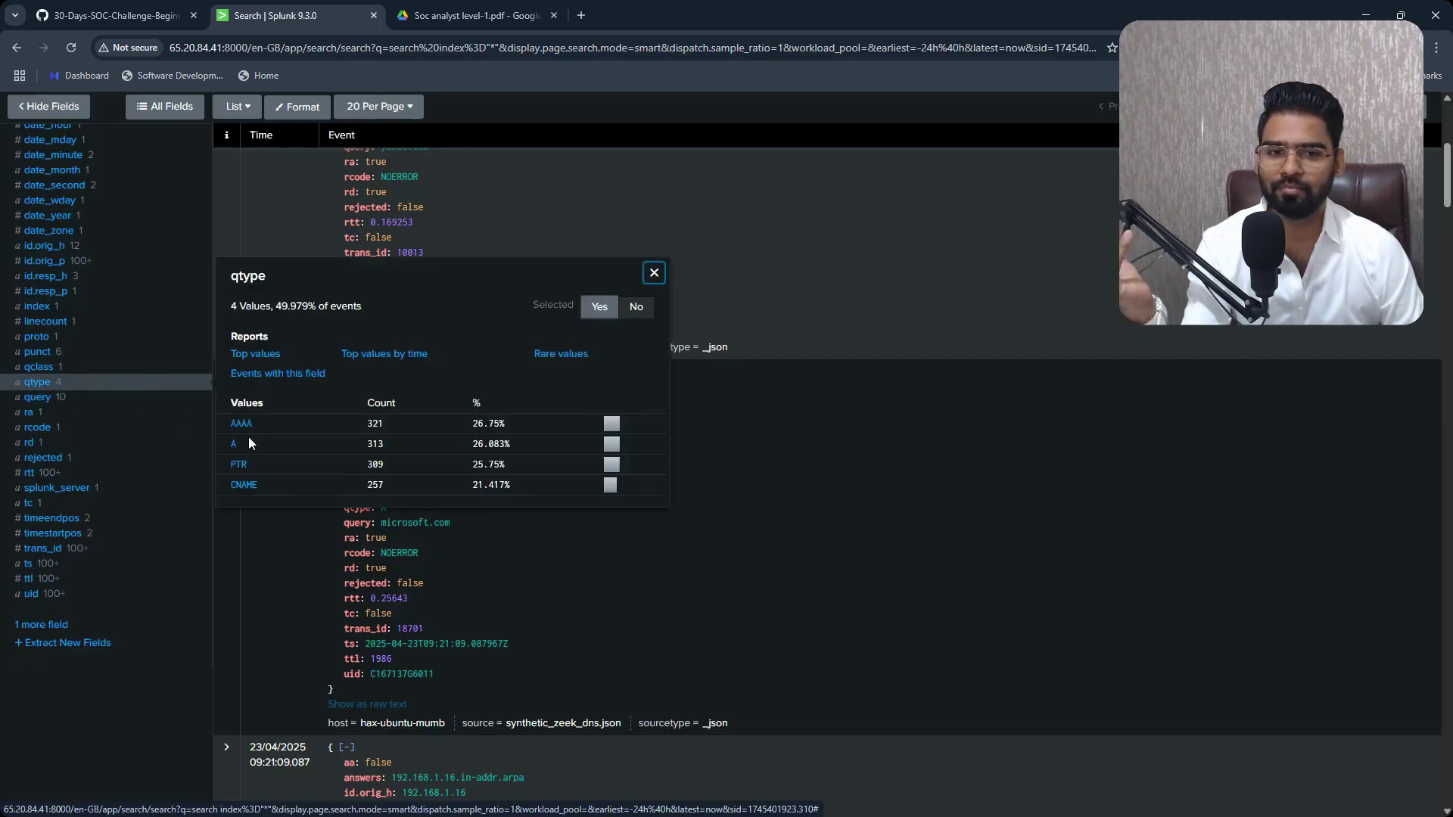
pyautogui.moveTo(243, 445)
pyautogui.mouseDown()
pyautogui.moveTo(227, 446)
pyautogui.moveTo(230, 424)
pyautogui.mouseUp()
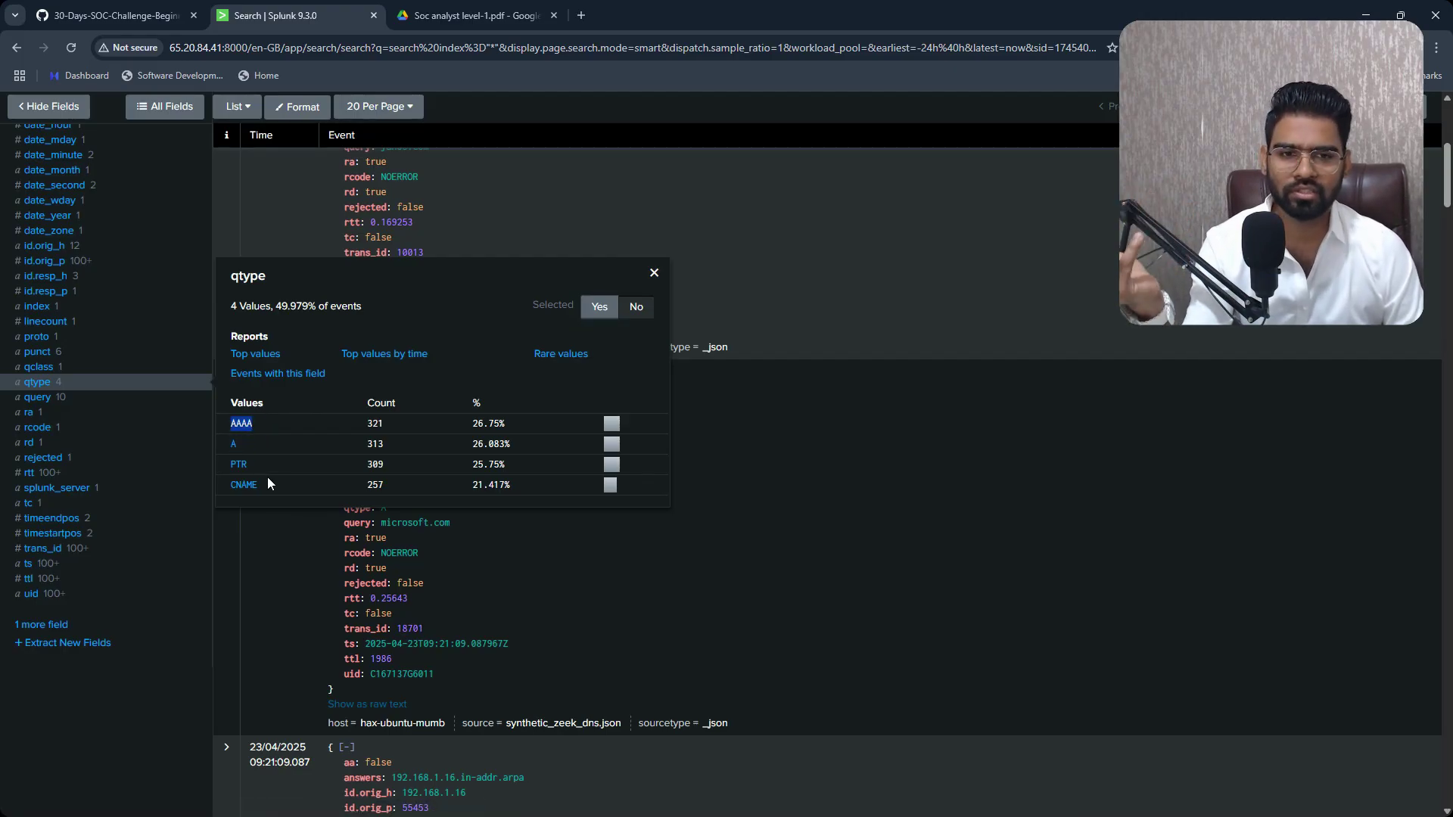
pyautogui.moveTo(257, 468); pyautogui.dragTo(230, 470)
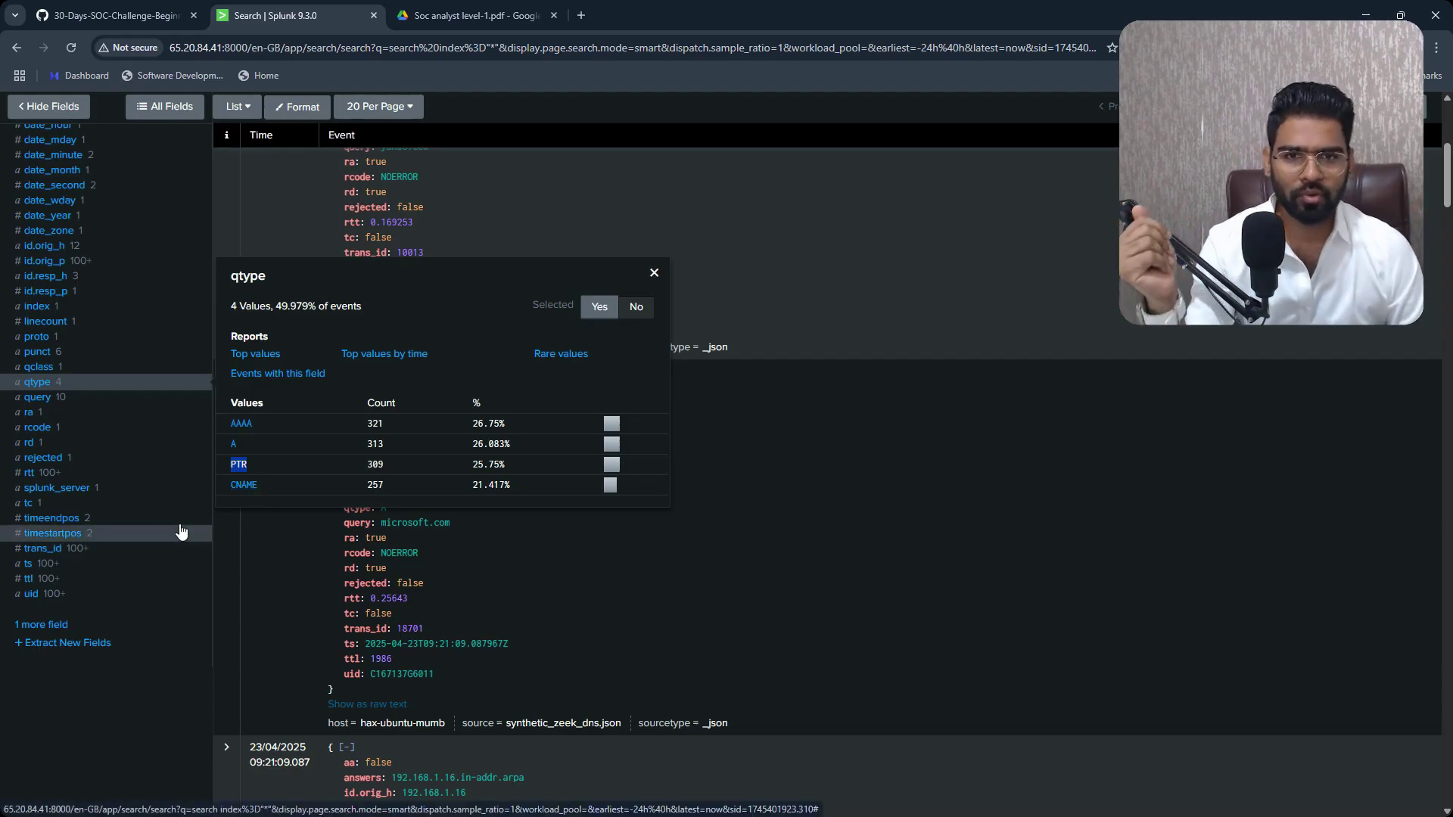
pyautogui.click(95, 727)
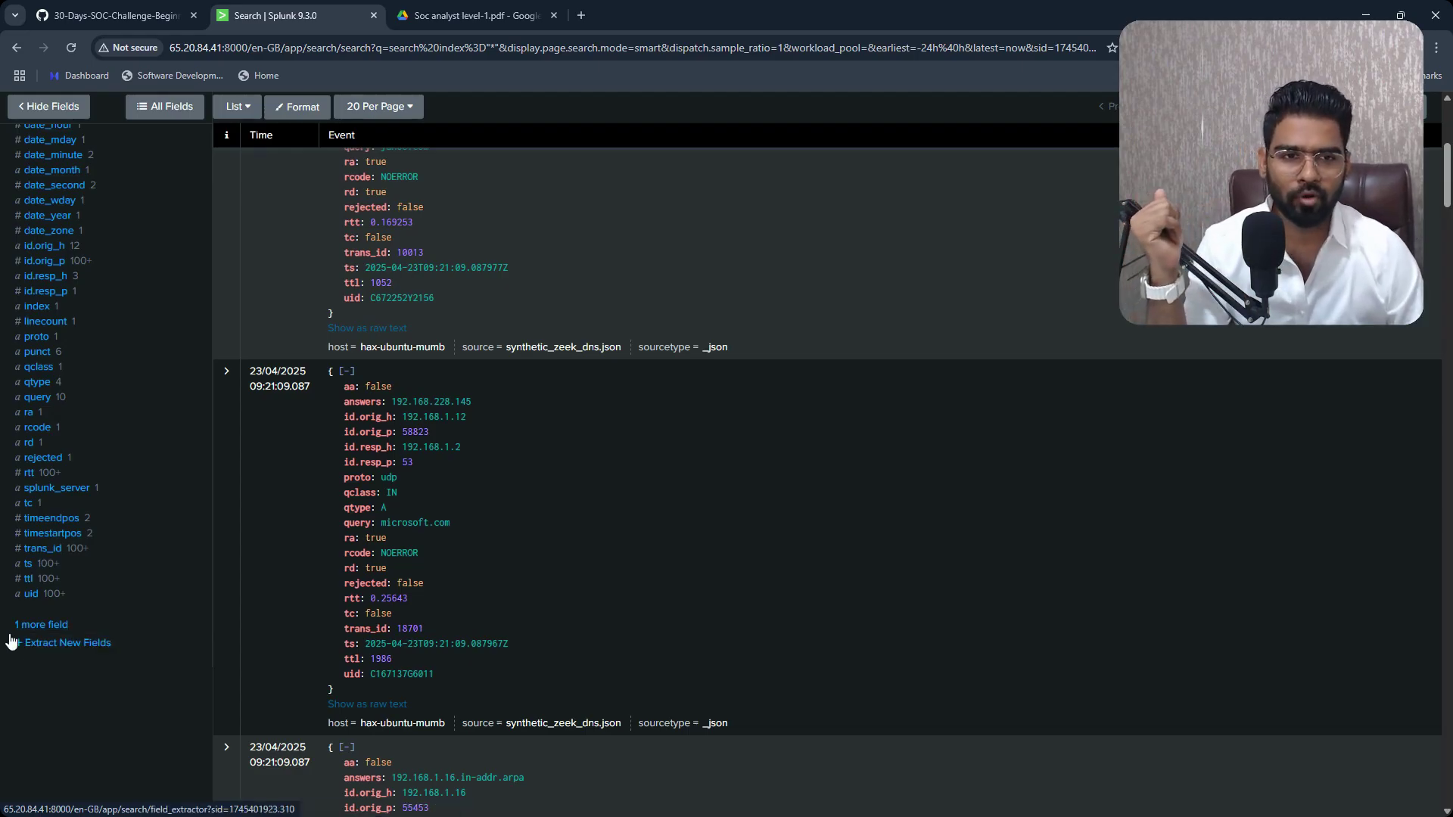
# Select the Task 1 stats and sort query lines on the GitHub Day#17 lab page
pyautogui.scroll(10, 97, 573)
pyautogui.click(118, 3)
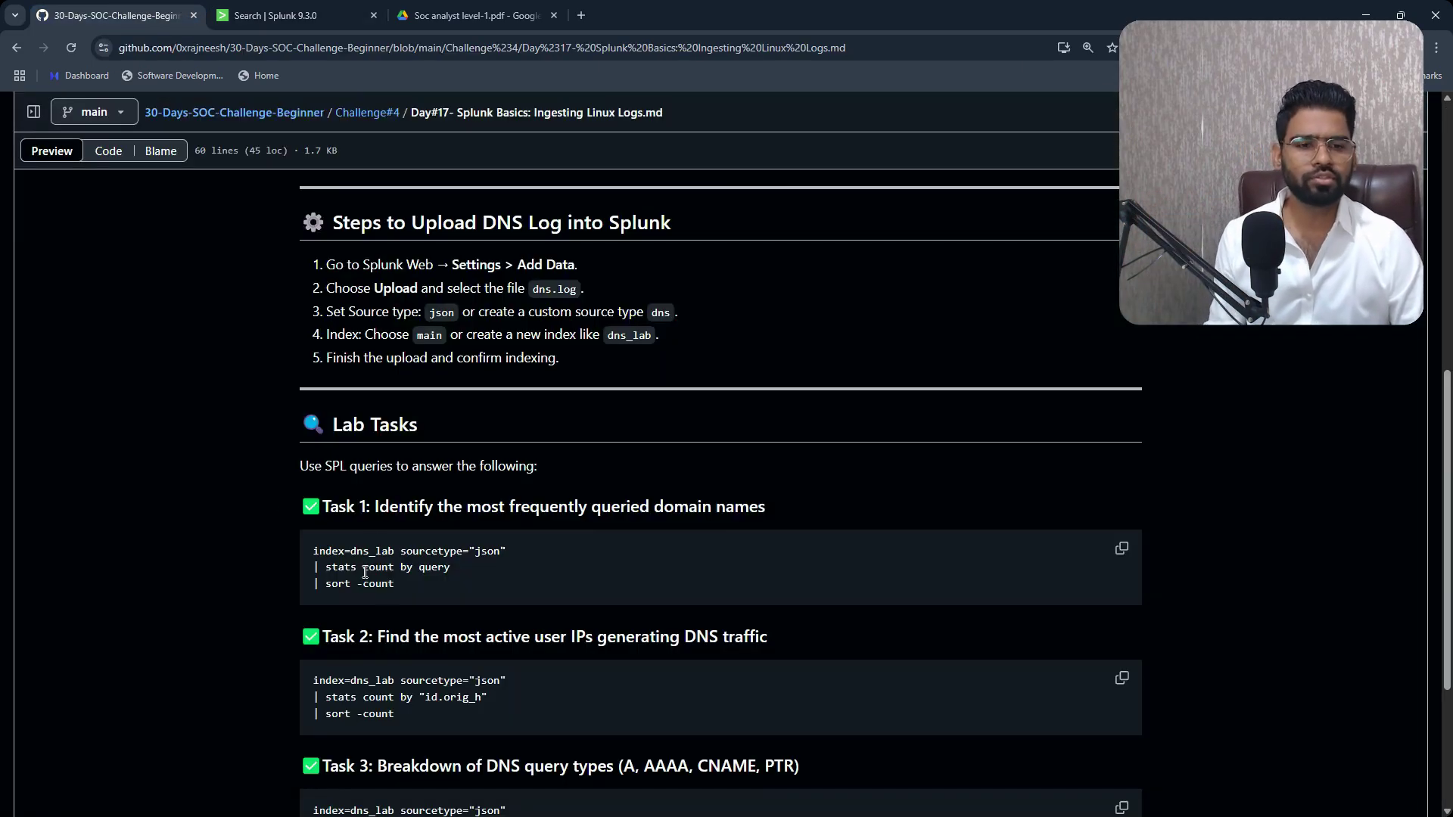
pyautogui.moveTo(418, 587); pyautogui.dragTo(516, 538)
pyautogui.click(311, 566)
pyautogui.click(518, 542)
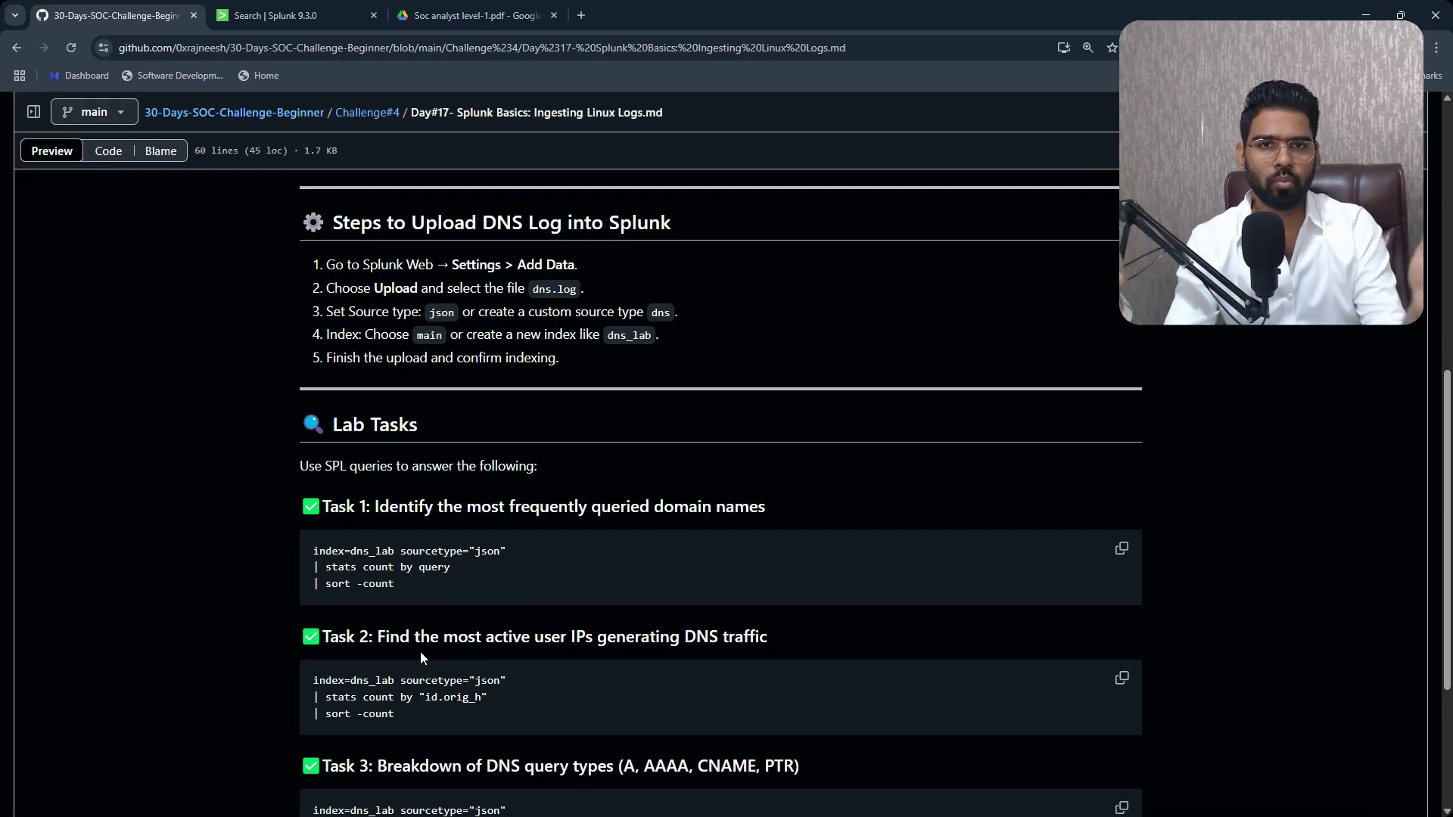
# Add '| stats count by query | sort -count' after index="*" and run it
pyautogui.click(320, 8)
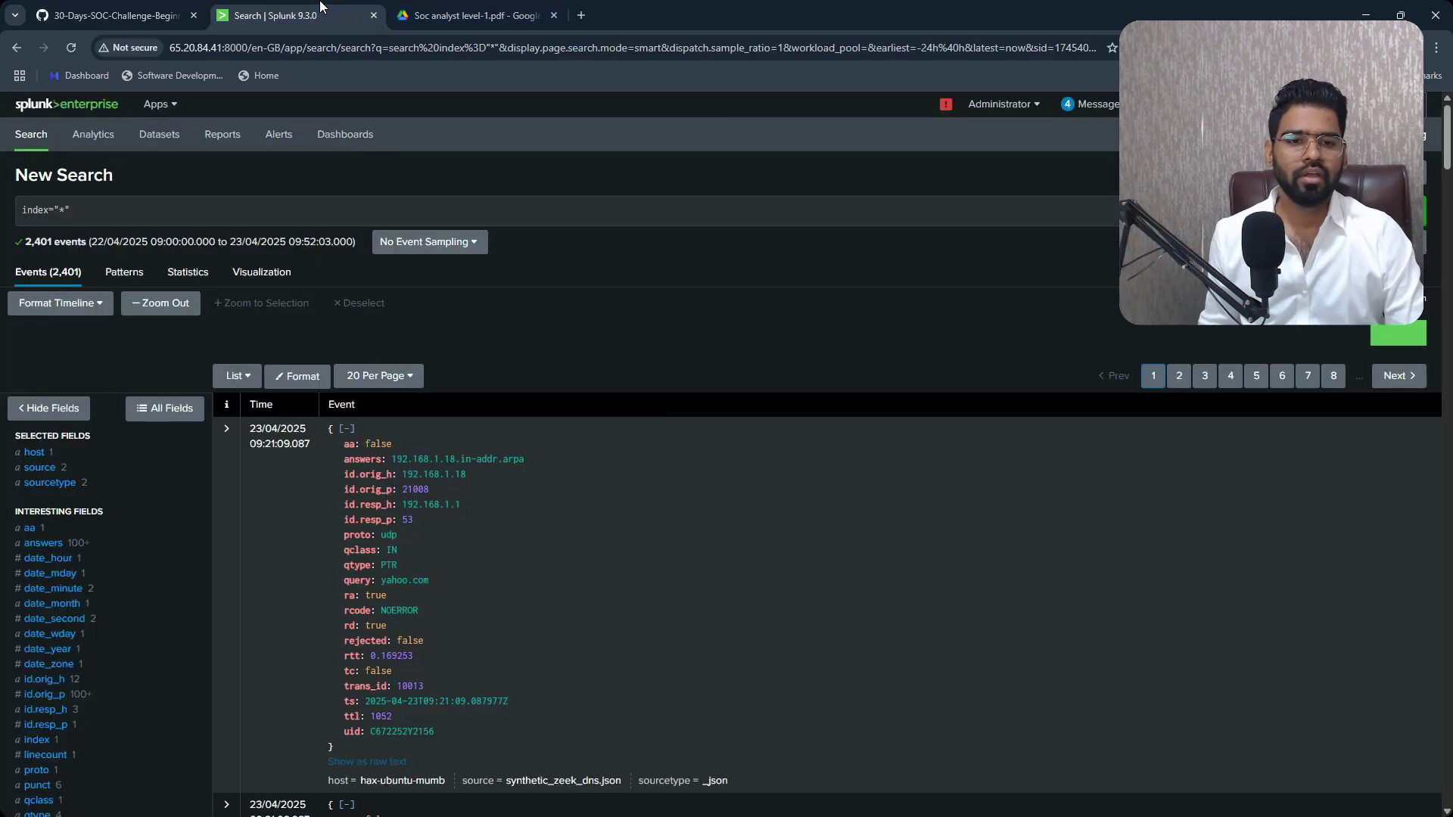
pyautogui.click(102, 210)
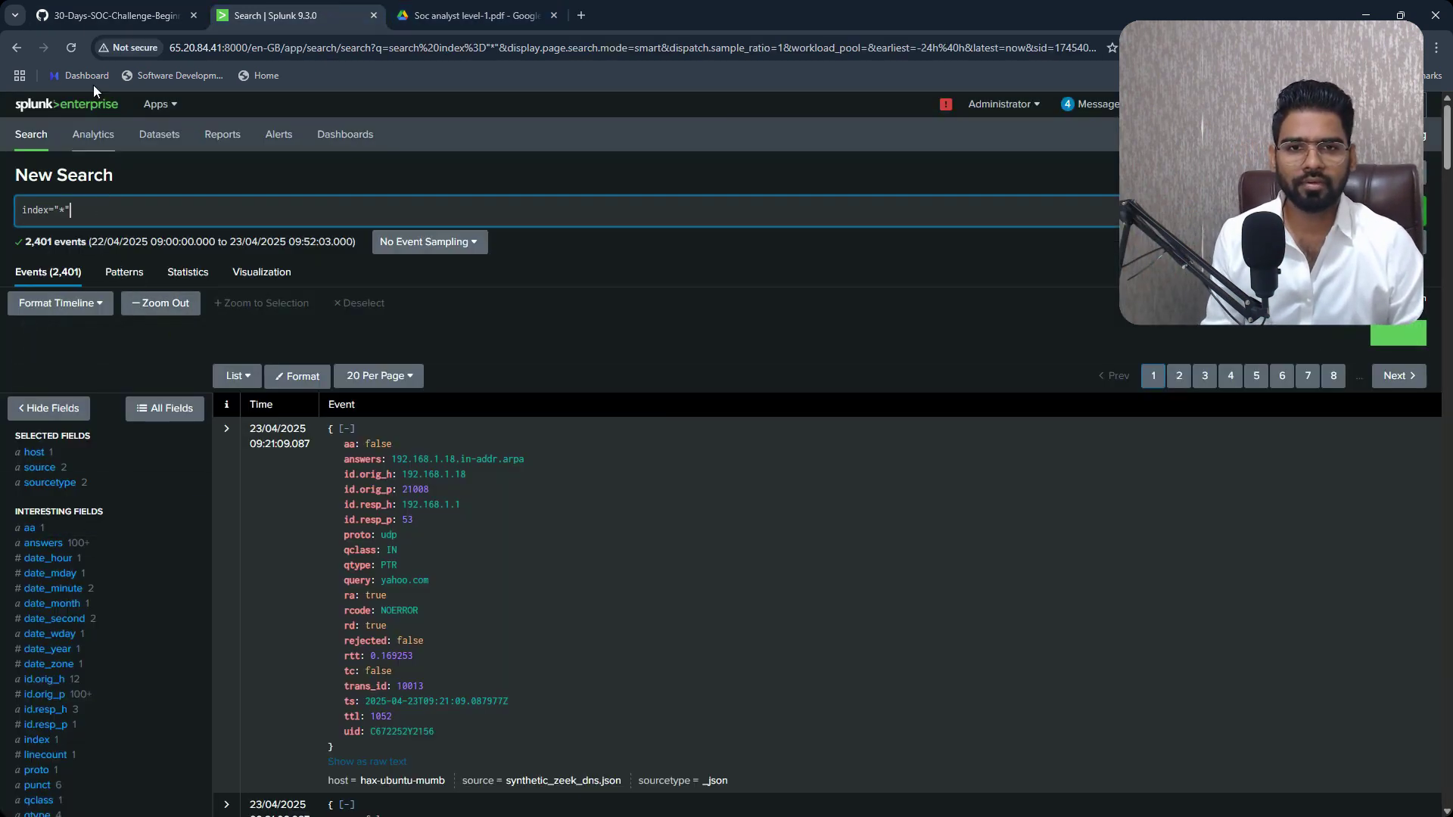
pyautogui.click(100, 7)
pyautogui.moveTo(439, 592); pyautogui.dragTo(131, 214)
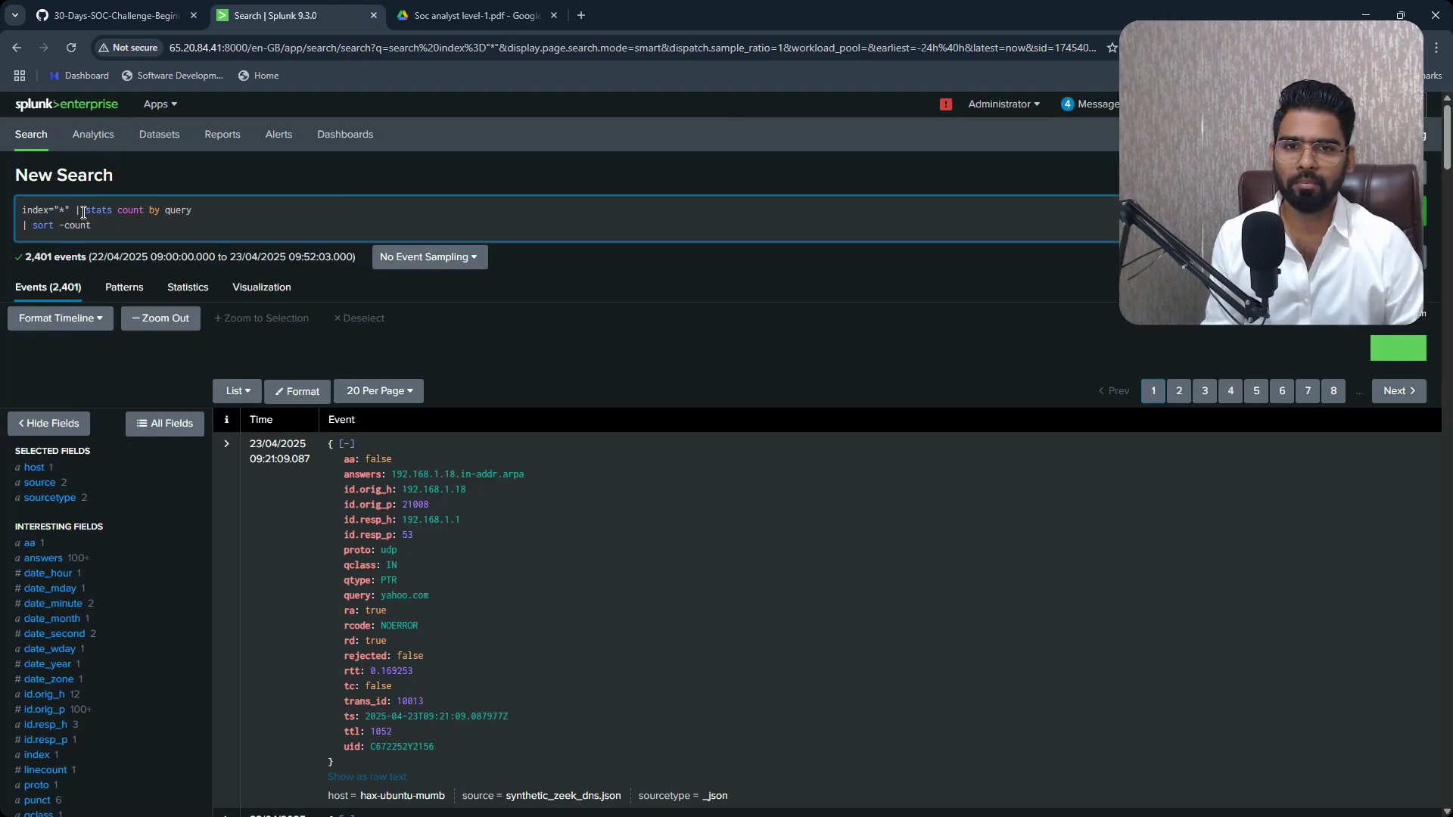
pyautogui.moveTo(93, 212); pyautogui.dragTo(193, 211)
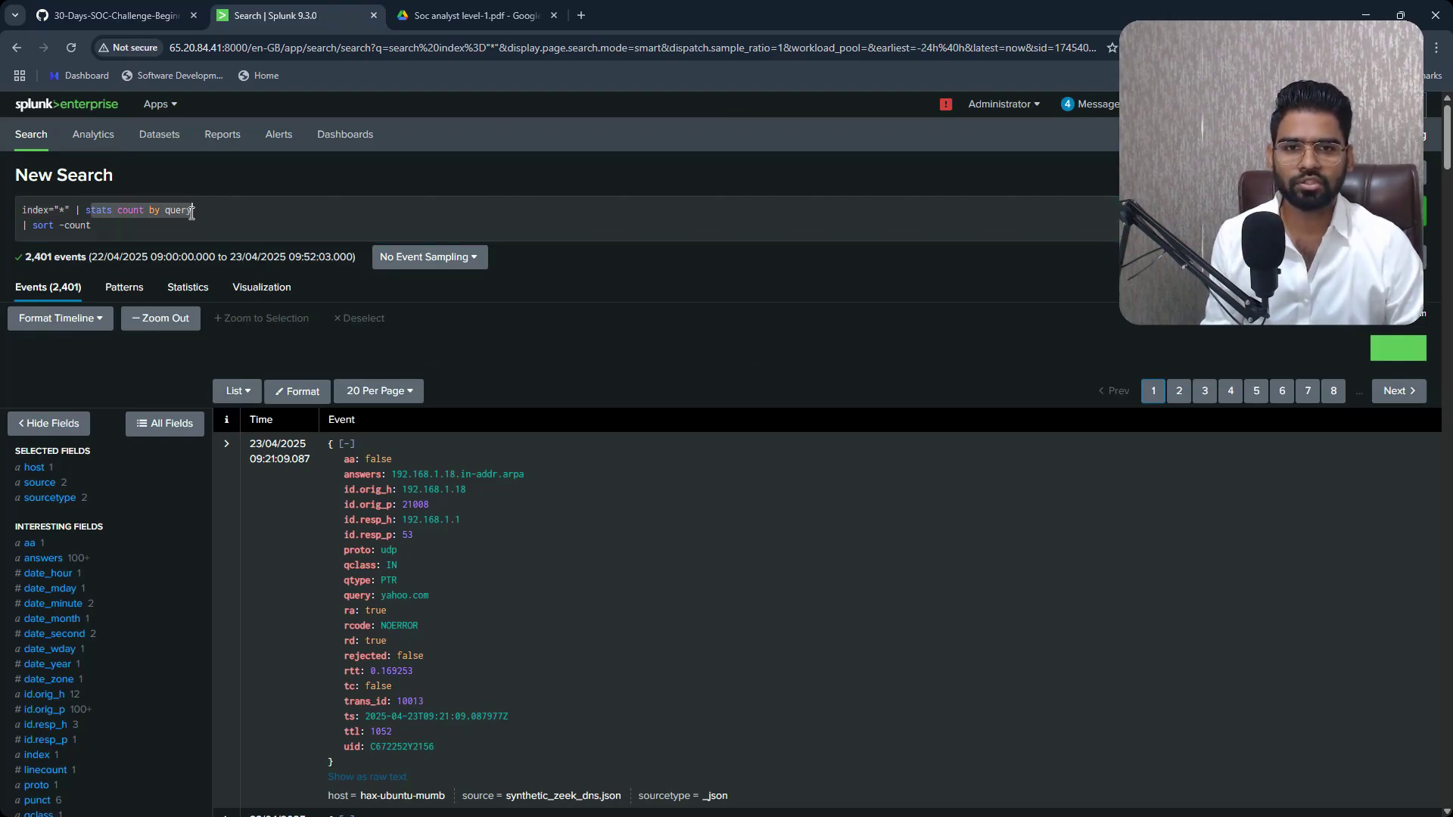
pyautogui.click(193, 211)
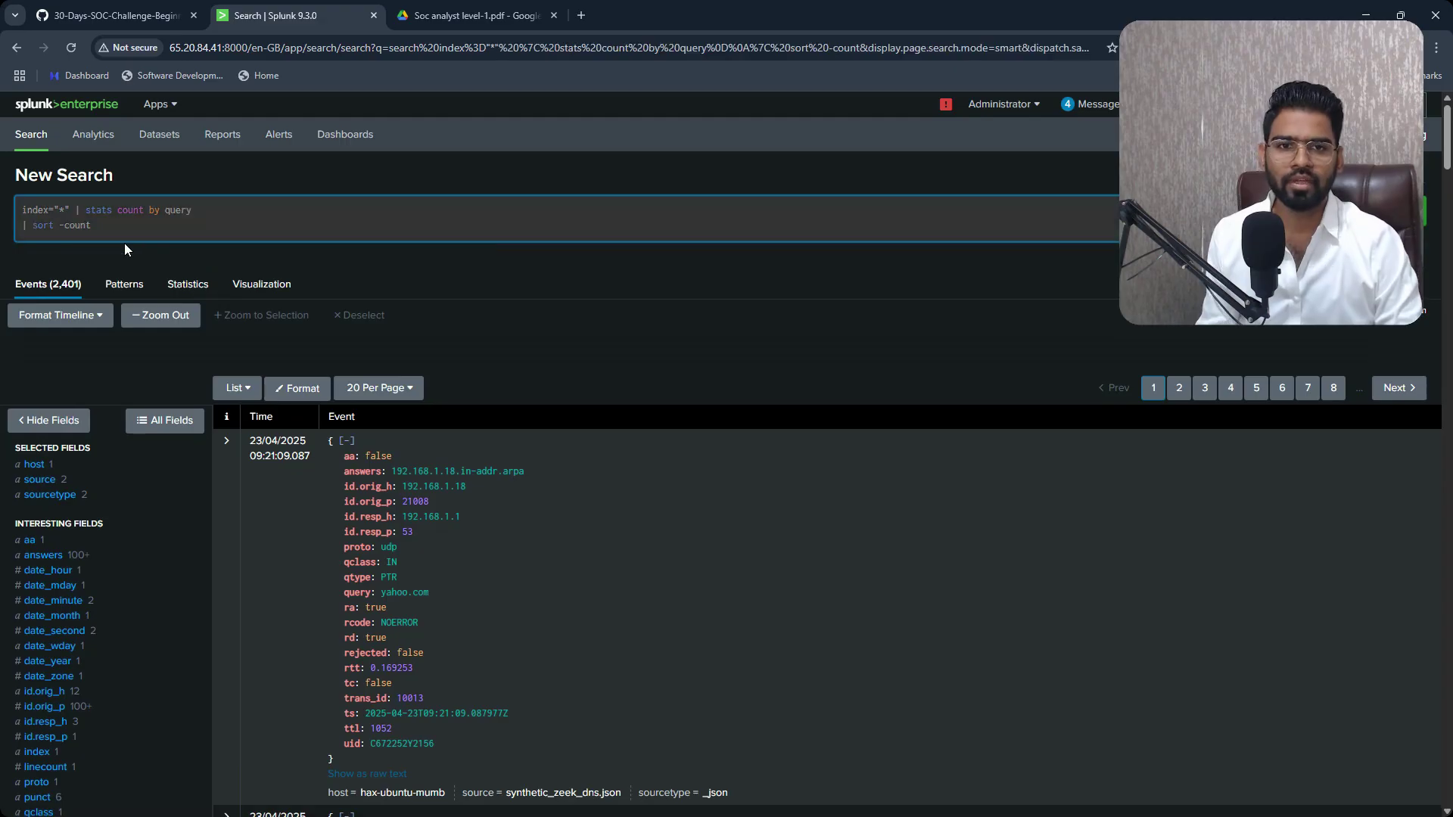
pyautogui.press('Return')
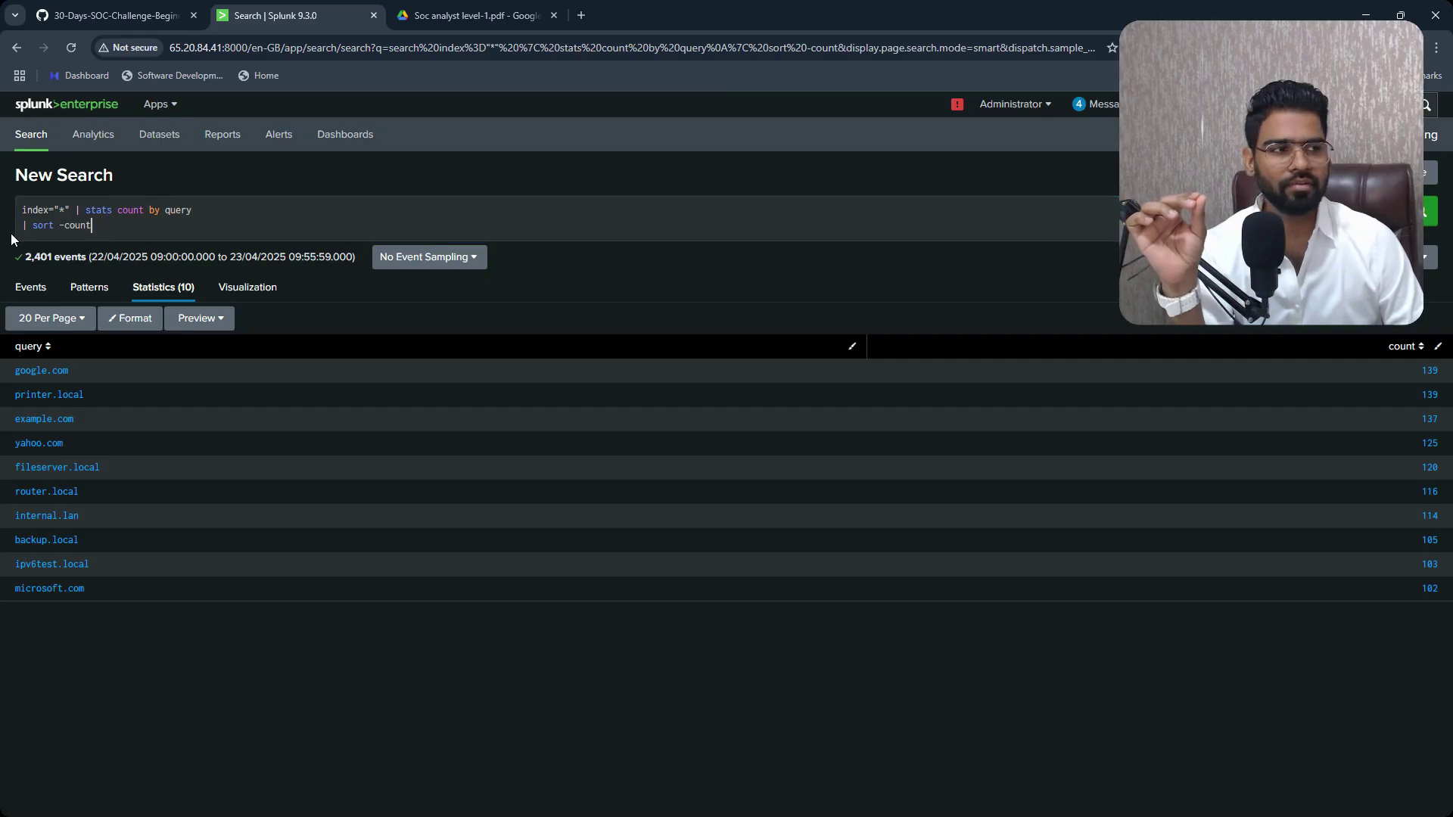
# Compare results by removing and re-adding '| sort -count', leaving google.com top with 139
pyautogui.moveTo(91, 226); pyautogui.dragTo(7, 229)
pyautogui.hotkey('ctrl', 'c')
pyautogui.press('BackSpace')
pyautogui.press('BackSpace')
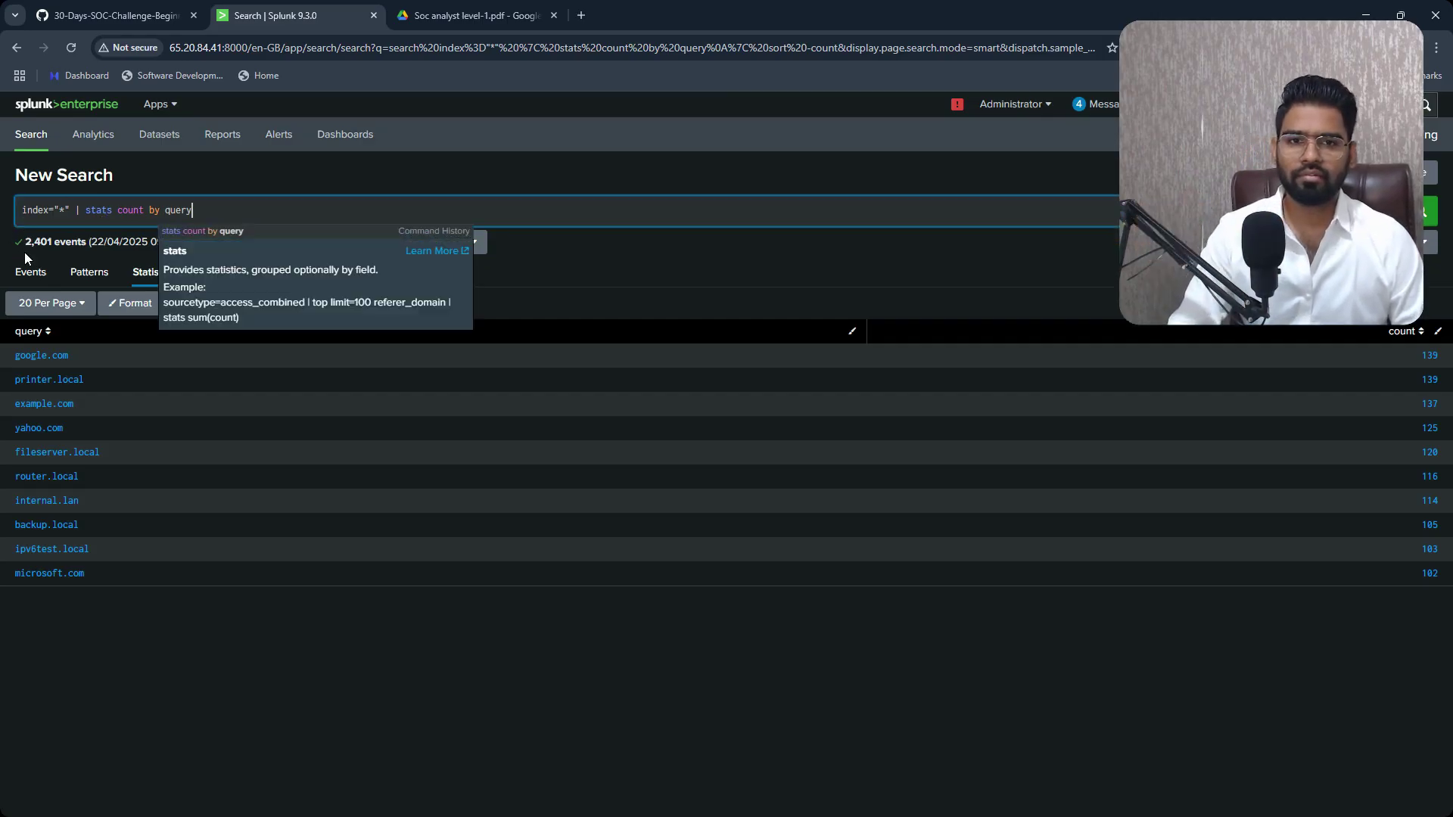
pyautogui.press('Return')
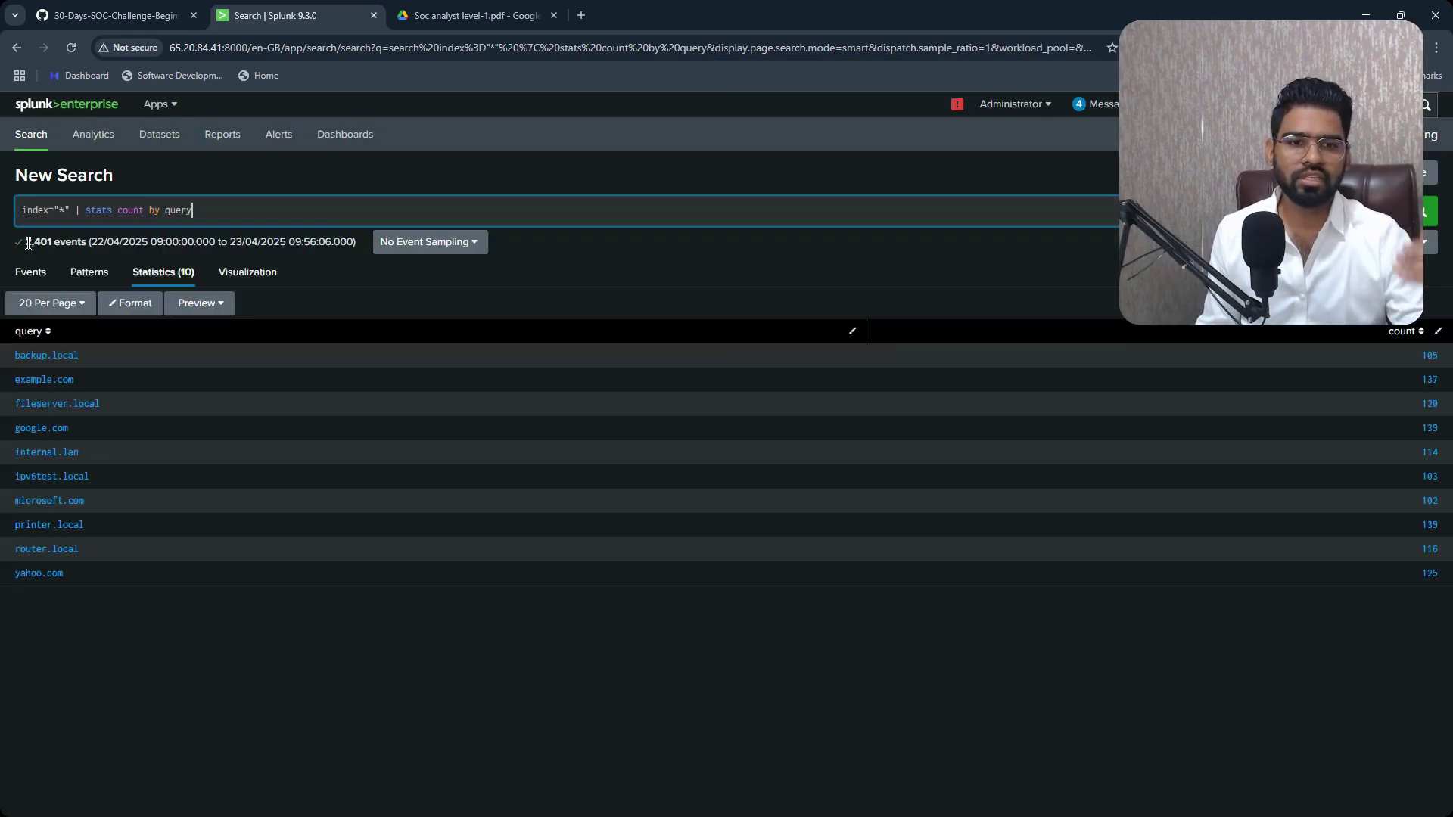
pyautogui.click(152, 15)
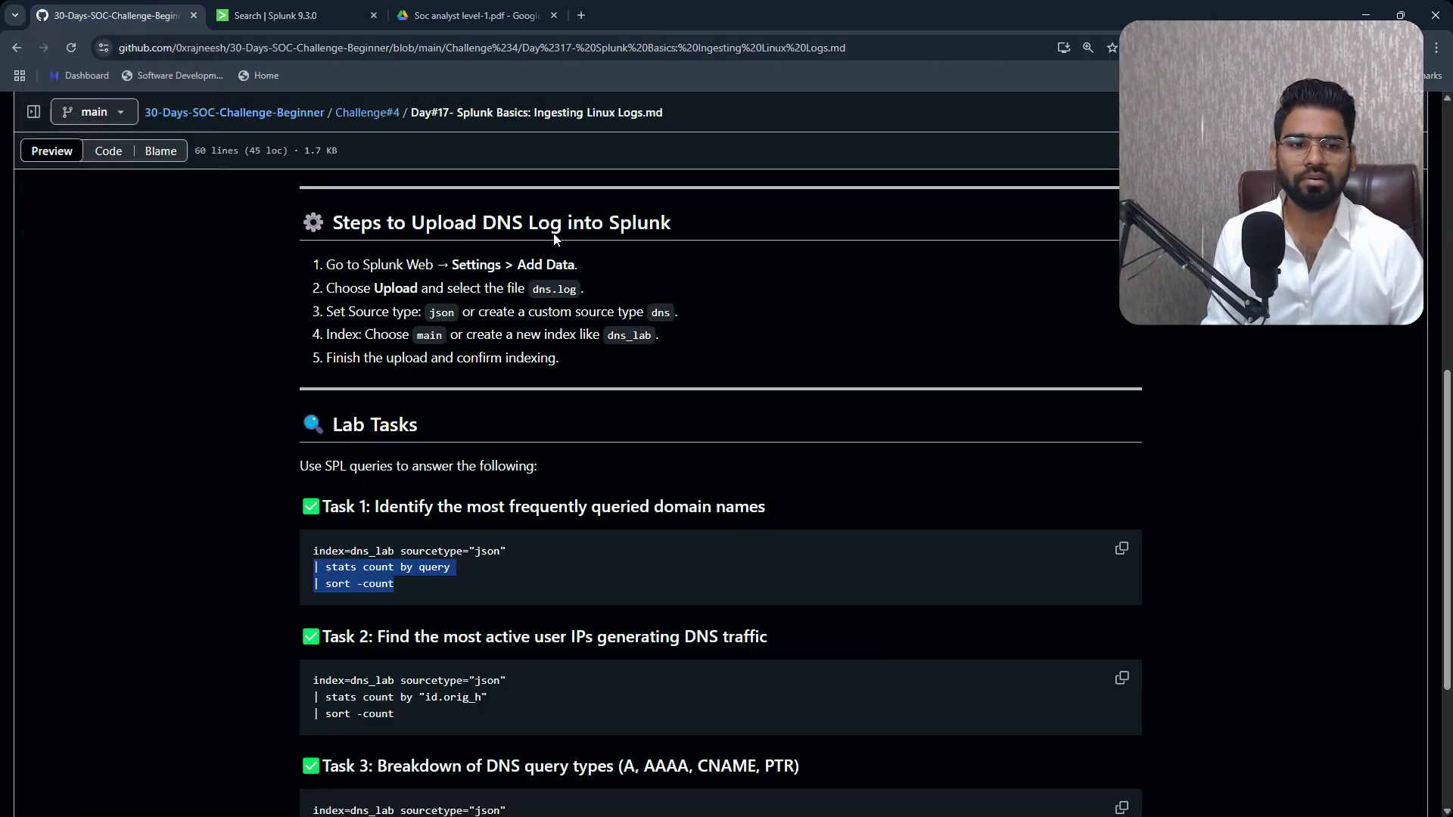
pyautogui.moveTo(408, 587); pyautogui.dragTo(320, 583)
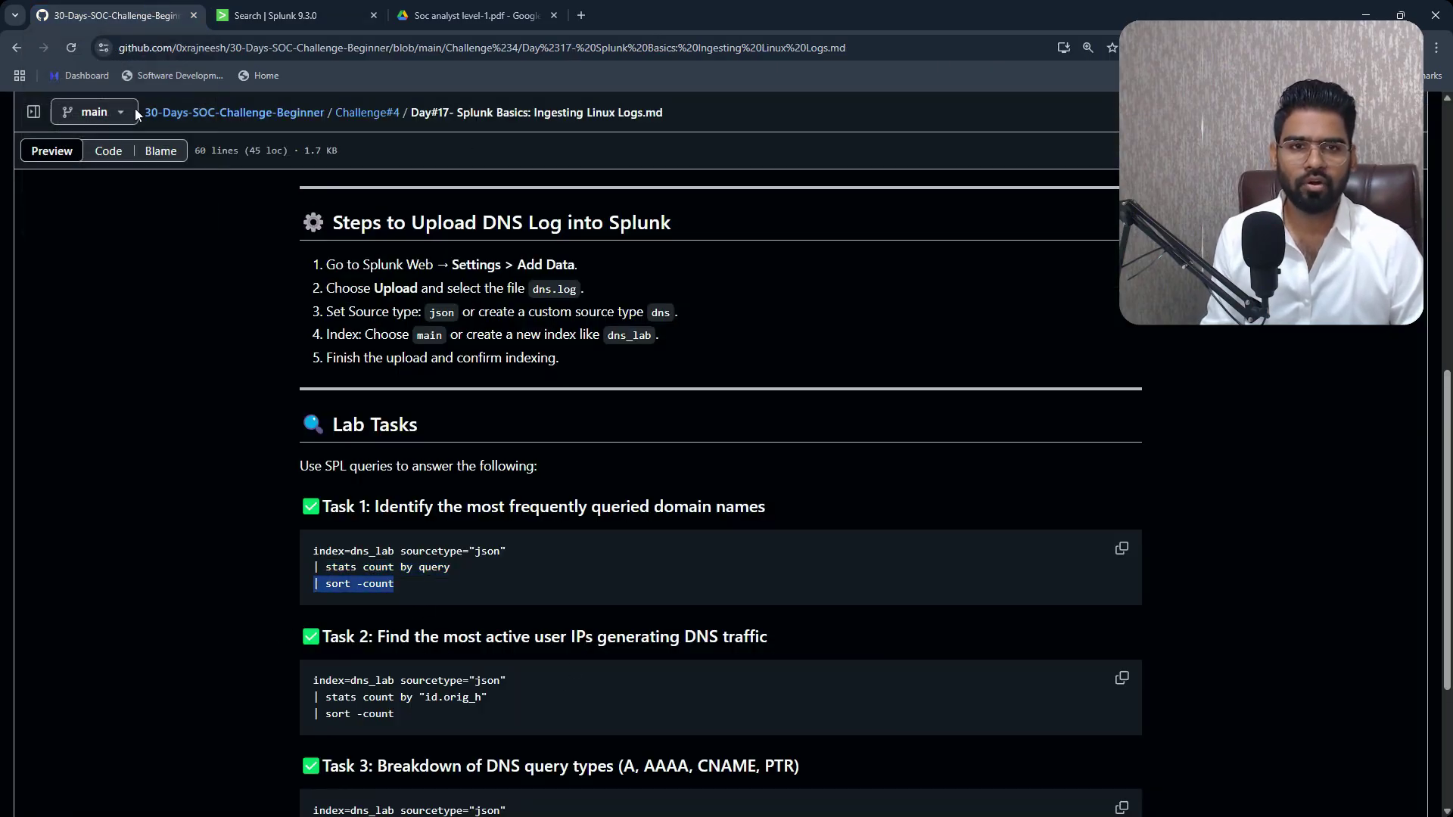
pyautogui.click(276, 16)
pyautogui.click(220, 216)
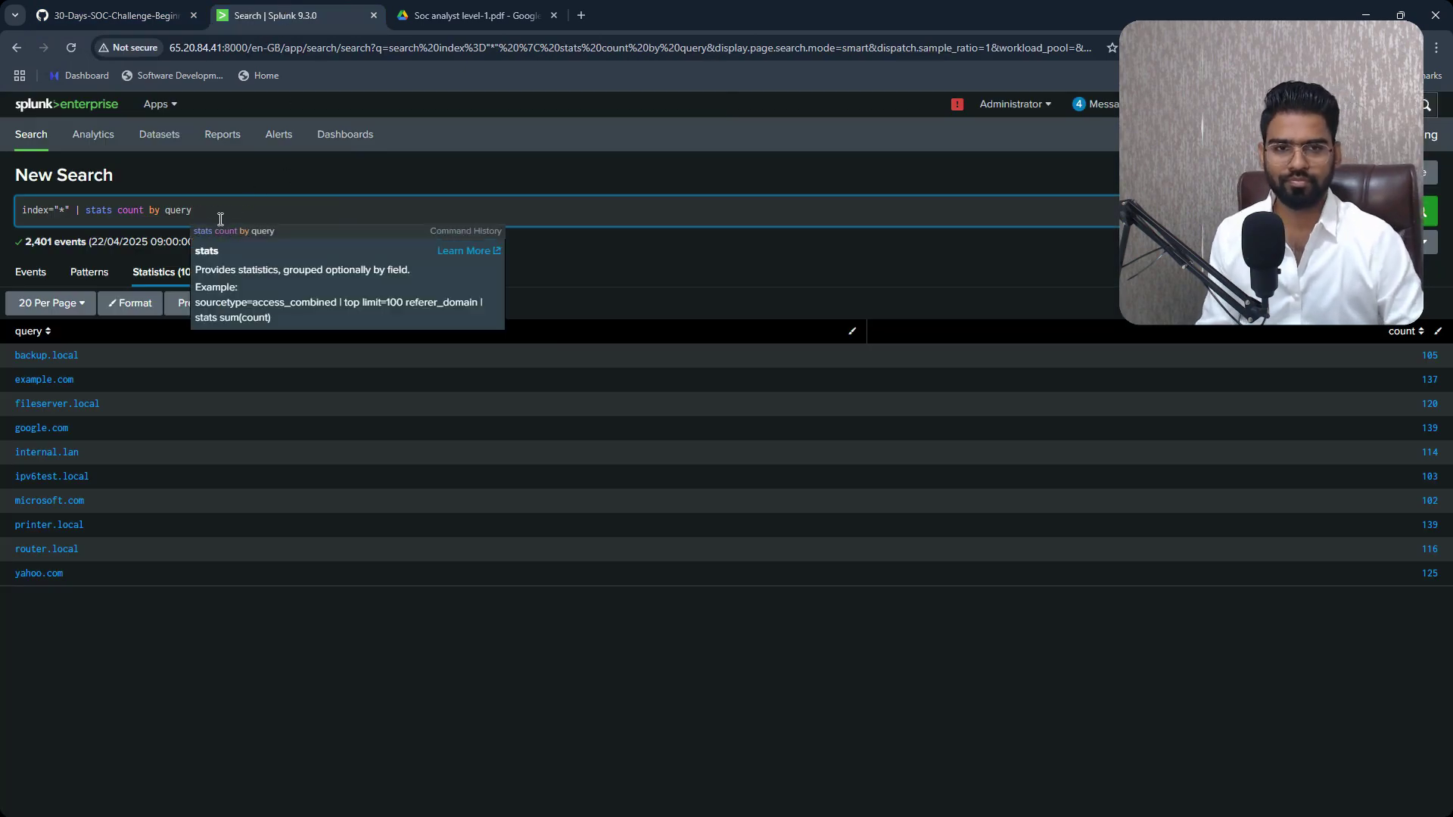
pyautogui.hotkey('ctrl', 'v')
pyautogui.press('Return')
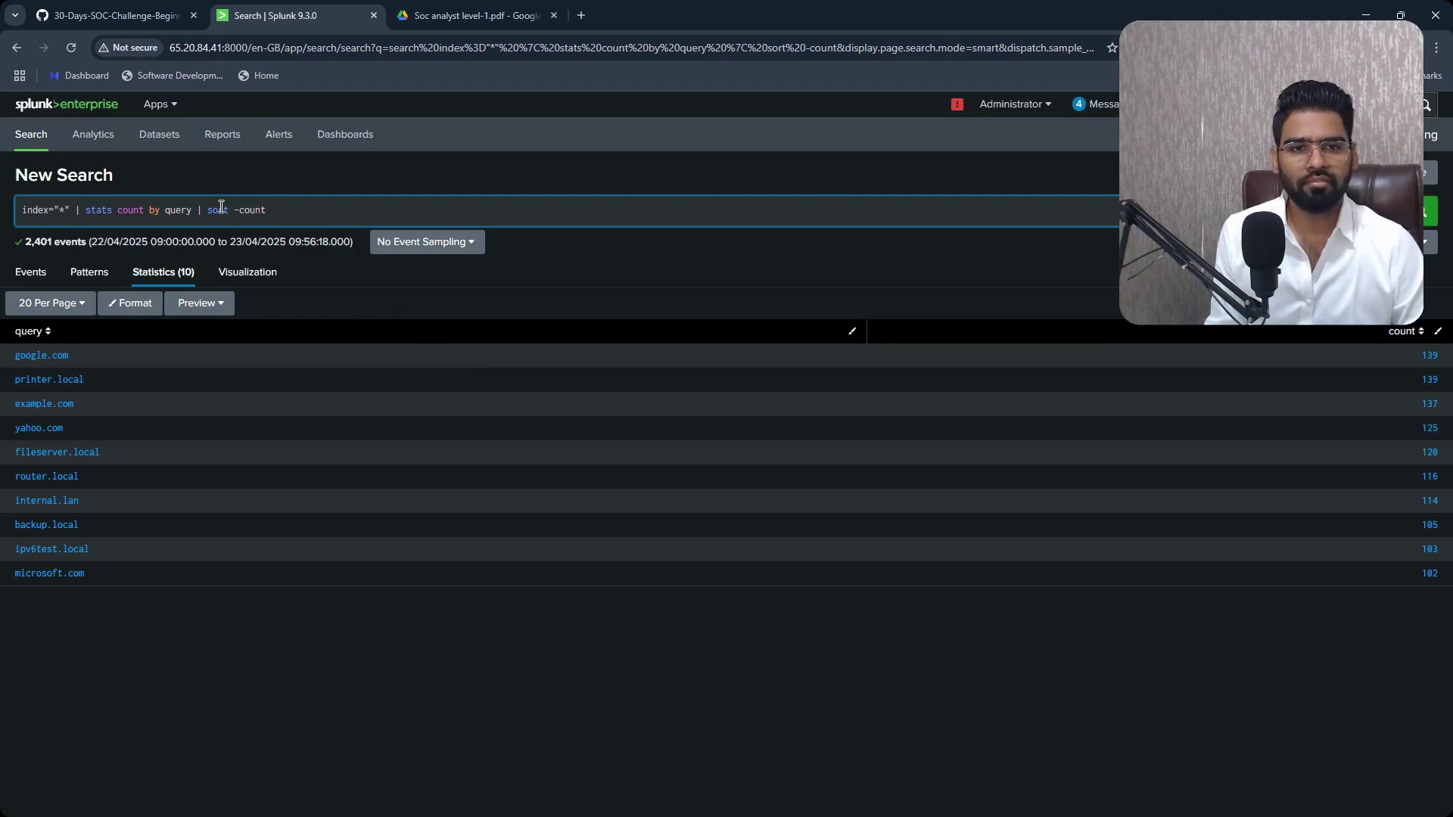
pyautogui.moveTo(280, 220); pyautogui.dragTo(193, 213)
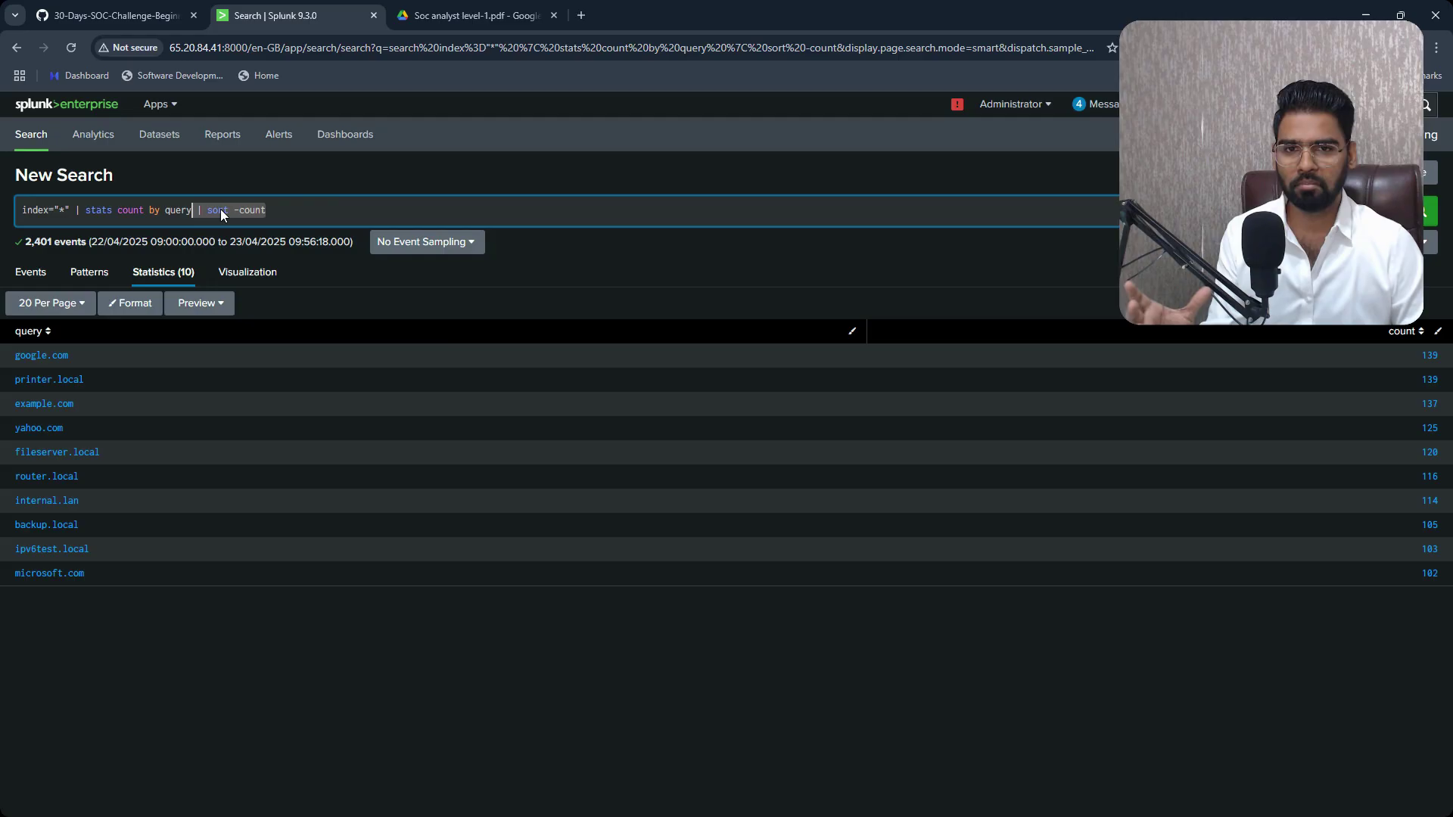
pyautogui.click(87, 210)
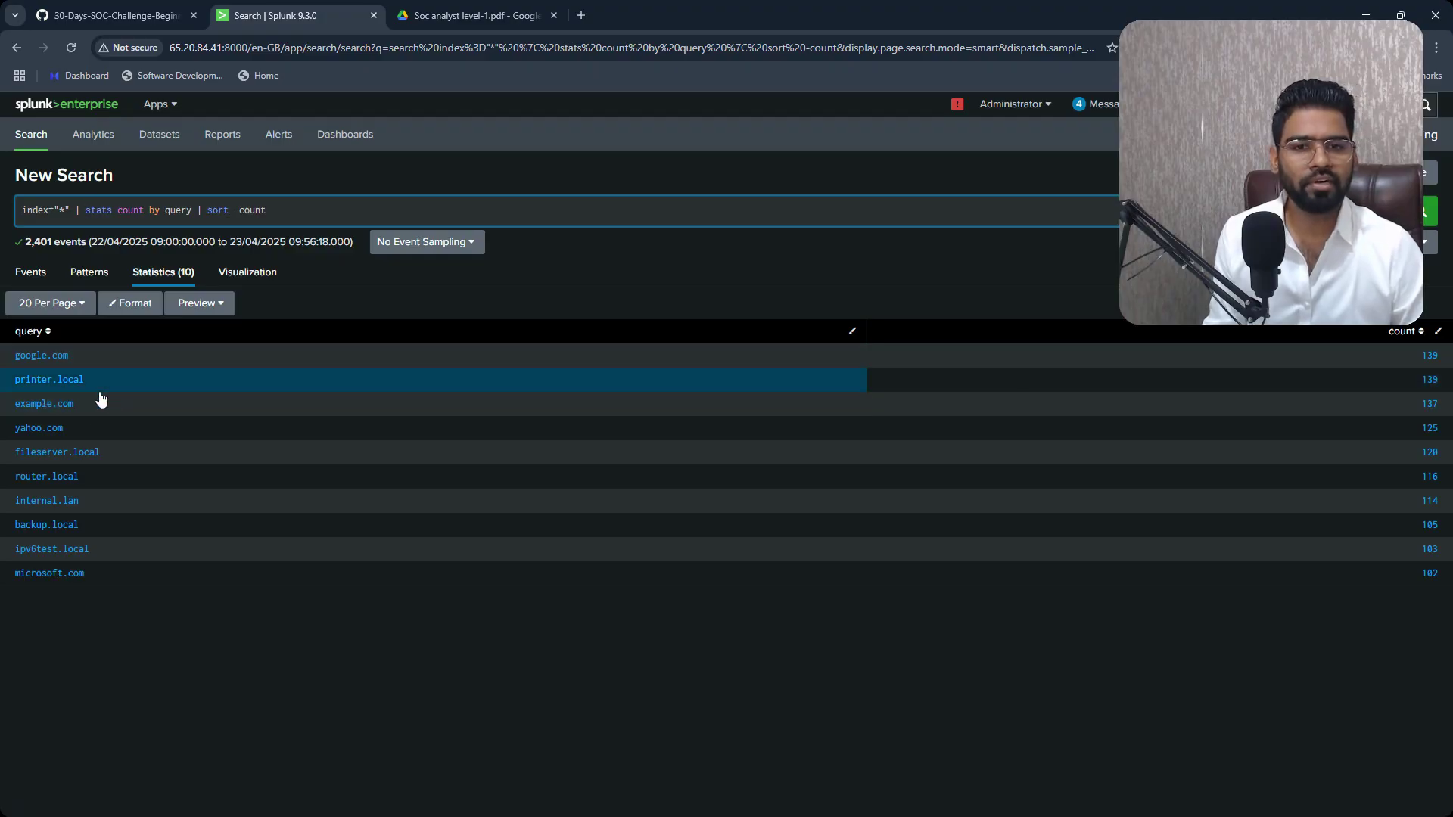
pyautogui.click(104, 6)
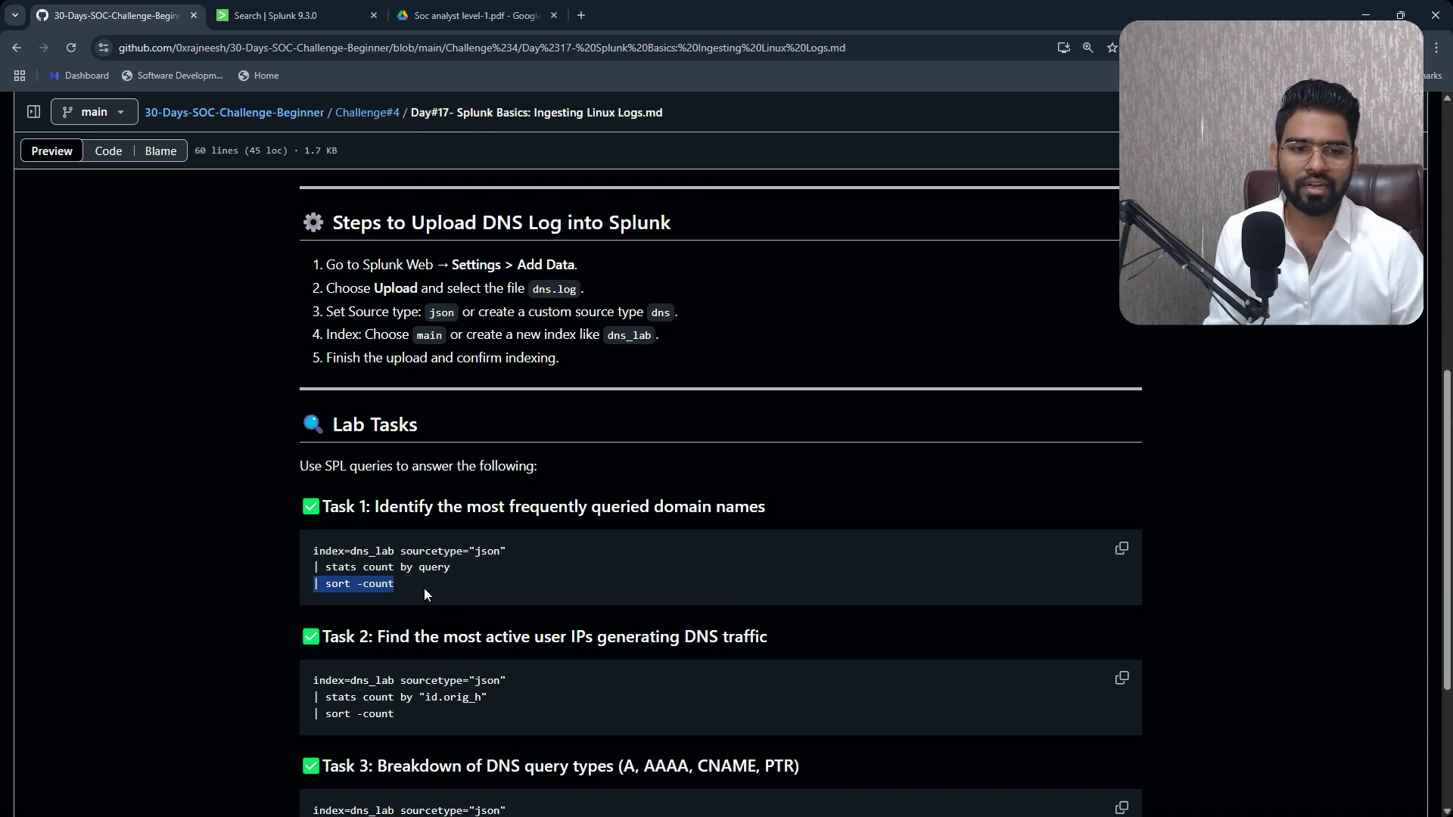
# On the lab page, select Task 2's stats count by "id.orig_h" and sort -count lines
pyautogui.scroll(-3, 424, 588)
pyautogui.click(379, 385)
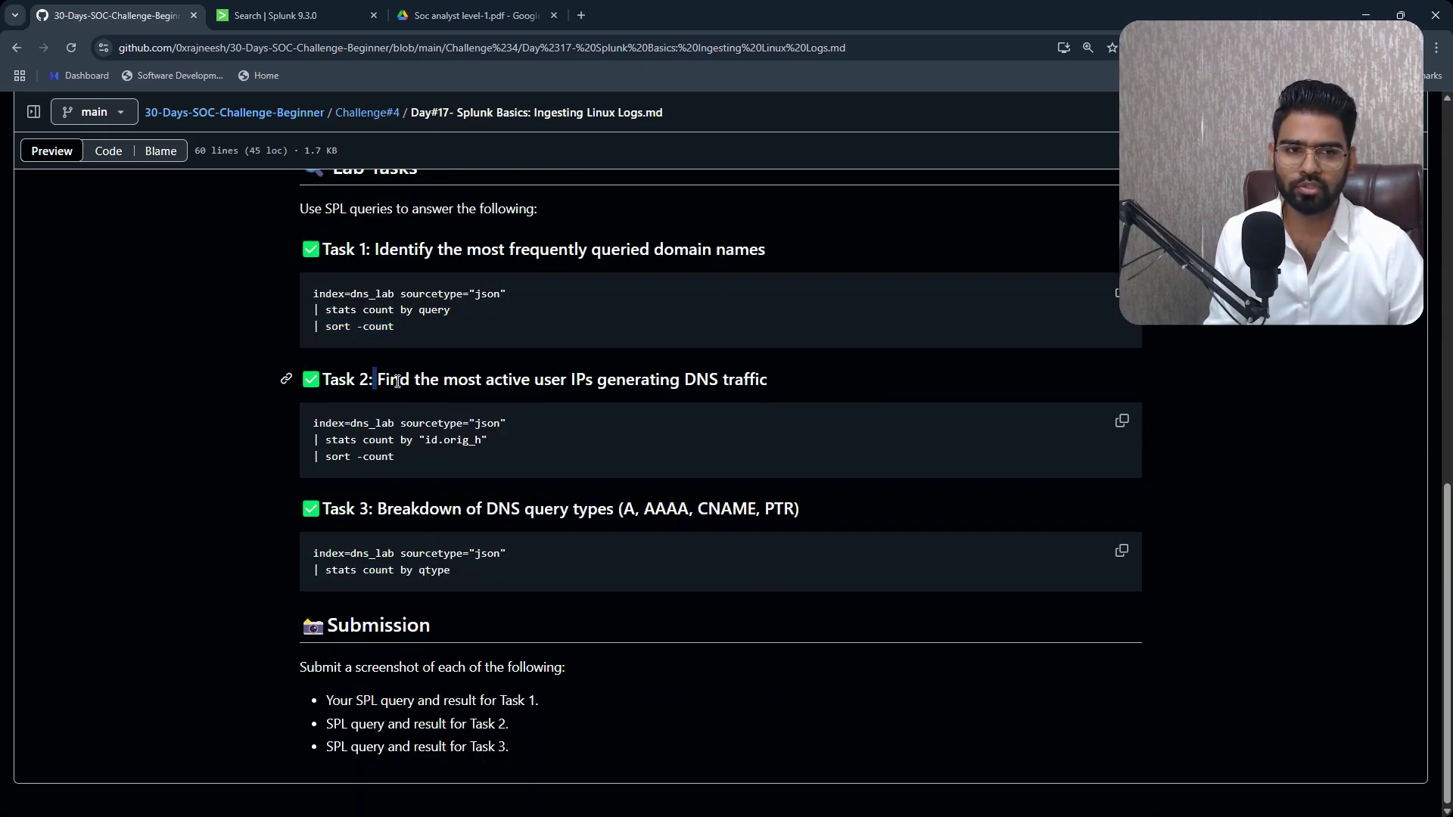
pyautogui.moveTo(397, 382); pyautogui.dragTo(722, 387)
pyautogui.click(763, 395)
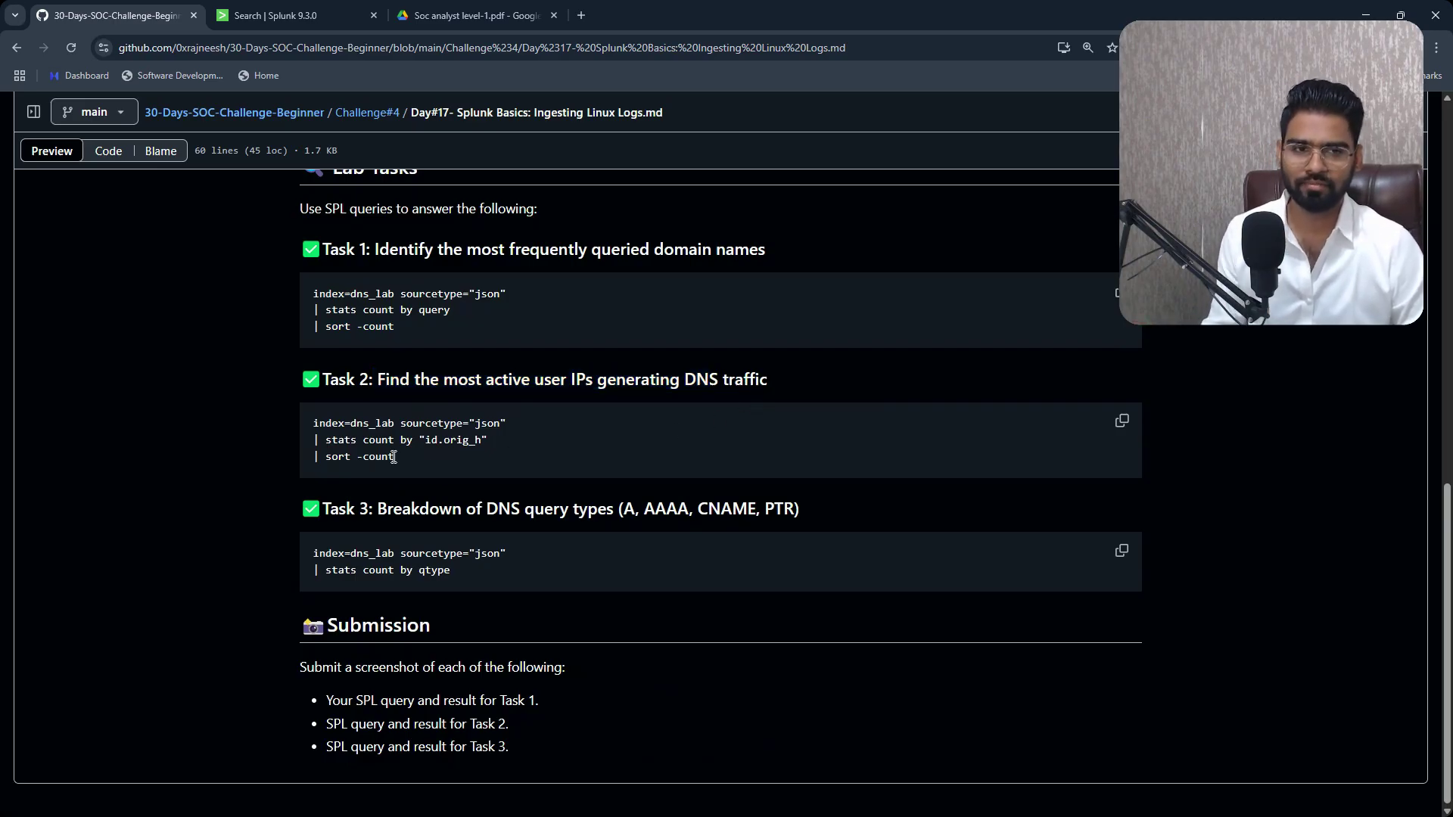
pyautogui.moveTo(427, 469); pyautogui.dragTo(356, 458)
pyautogui.click(437, 471)
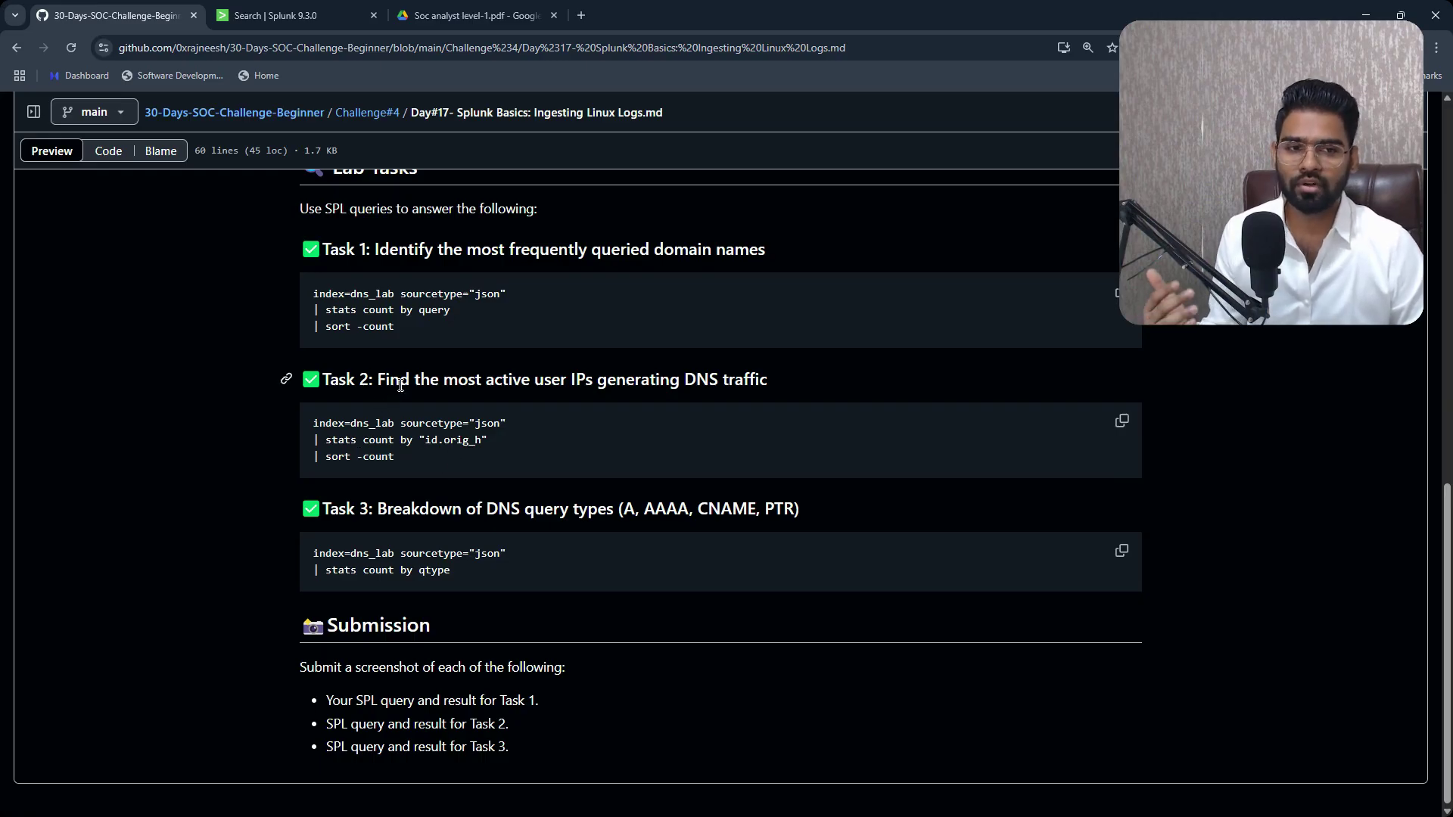
pyautogui.moveTo(422, 467); pyautogui.dragTo(313, 439)
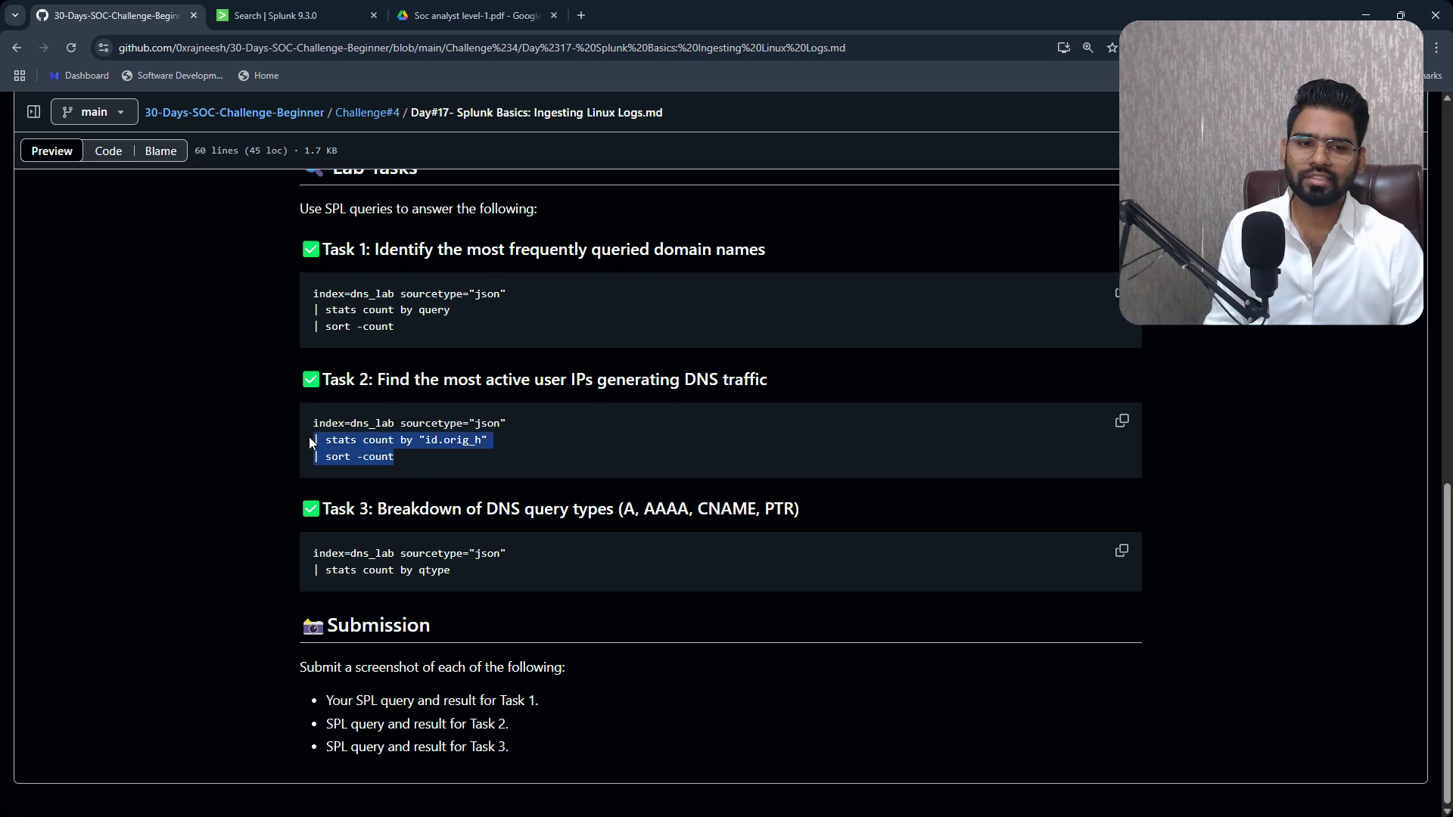
# Back in Splunk, inspect the current query's stats count by query and sort -count parts
pyautogui.click(269, 15)
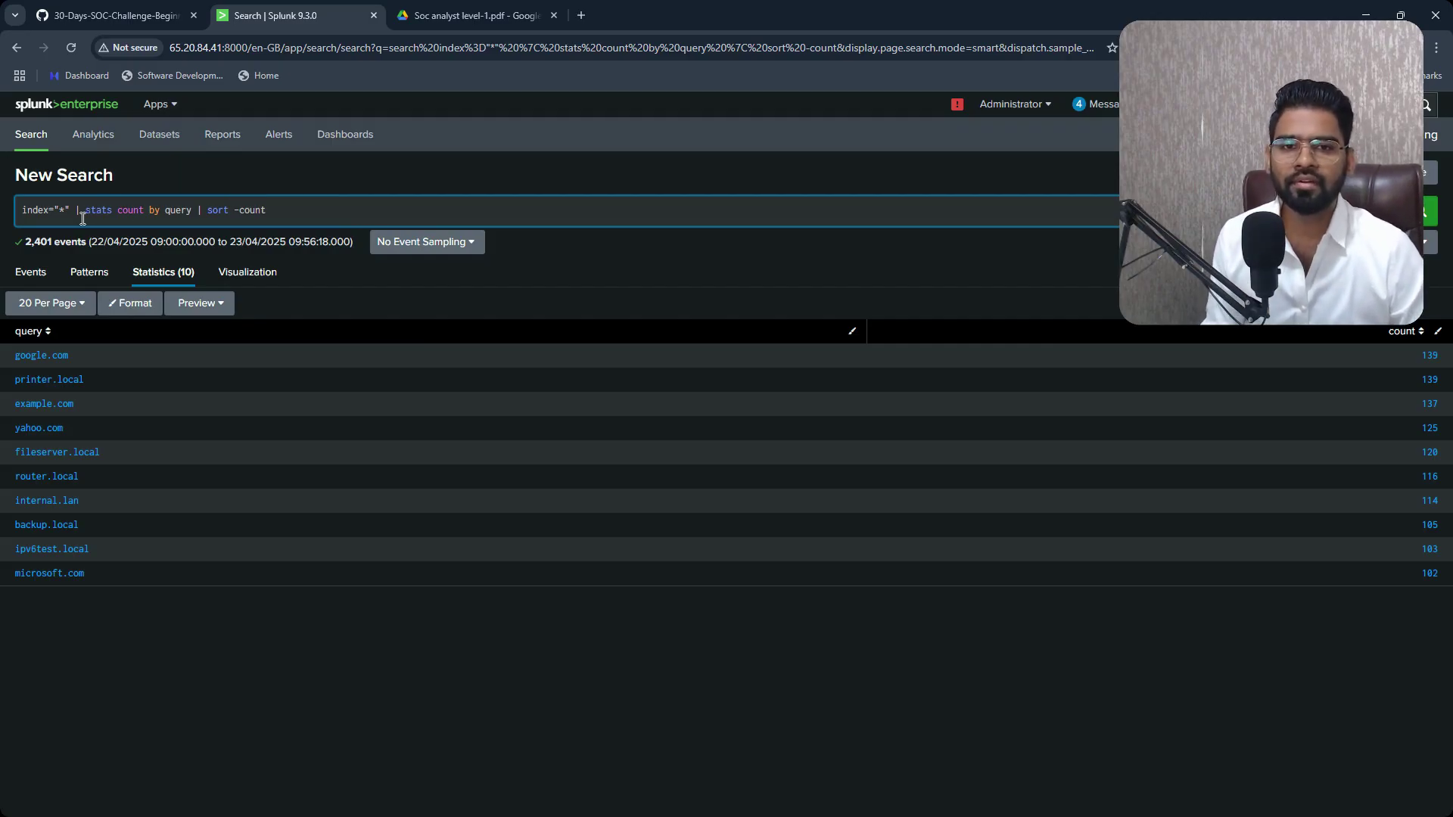
pyautogui.moveTo(297, 209); pyautogui.dragTo(196, 210)
pyautogui.doubleClick(129, 210)
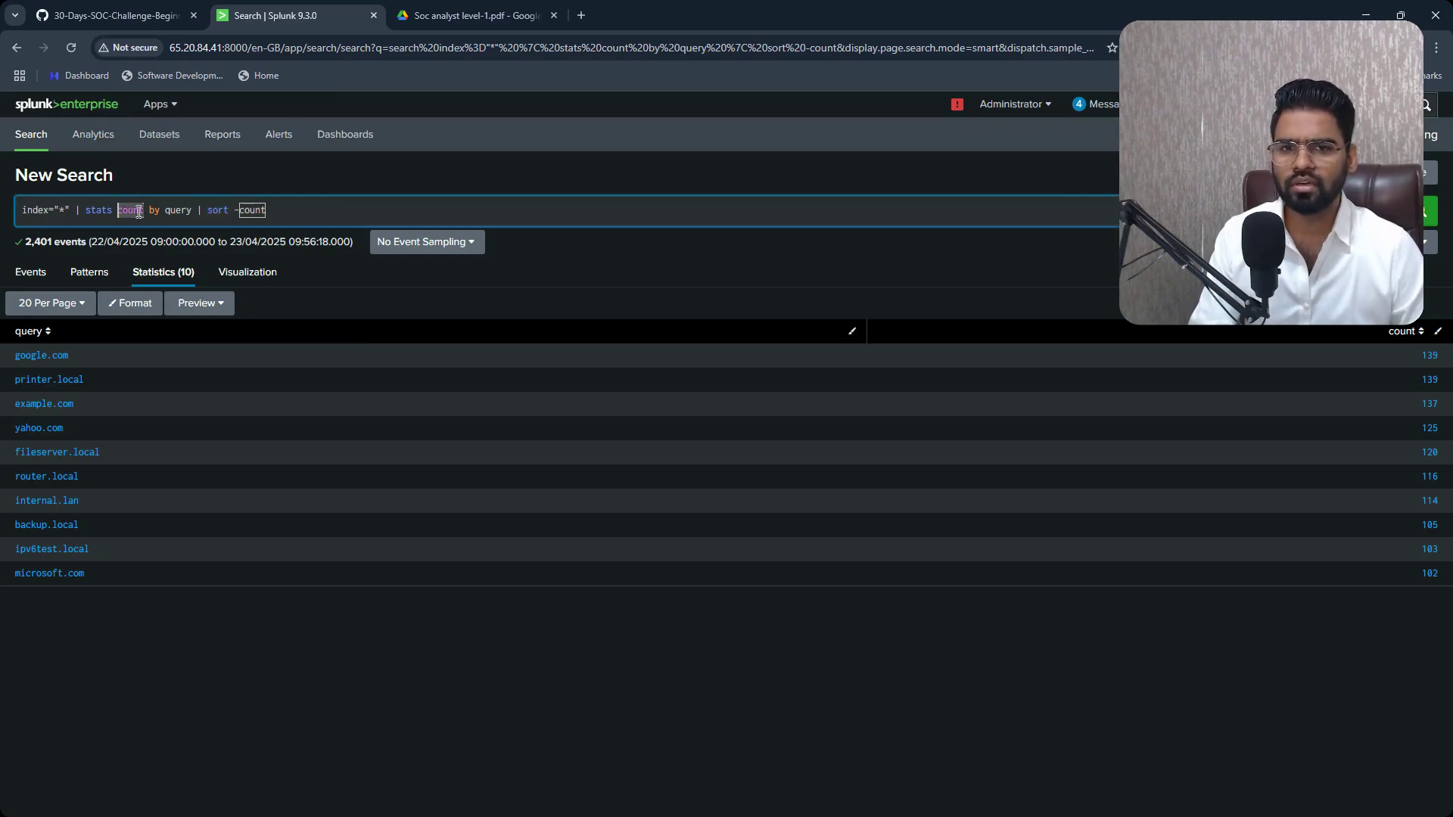
pyautogui.doubleClick(99, 210)
pyautogui.doubleClick(129, 209)
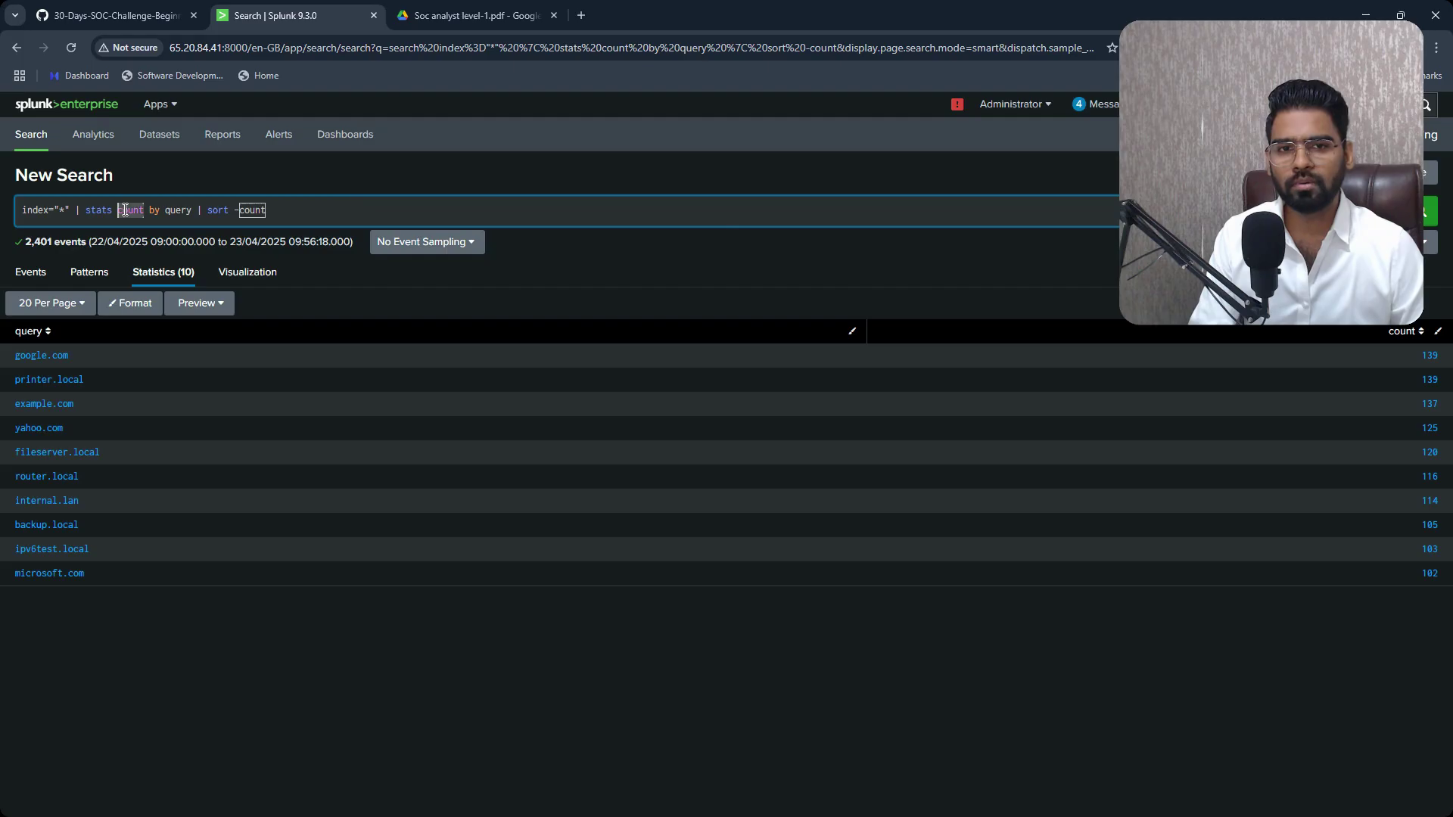
pyautogui.doubleClick(174, 210)
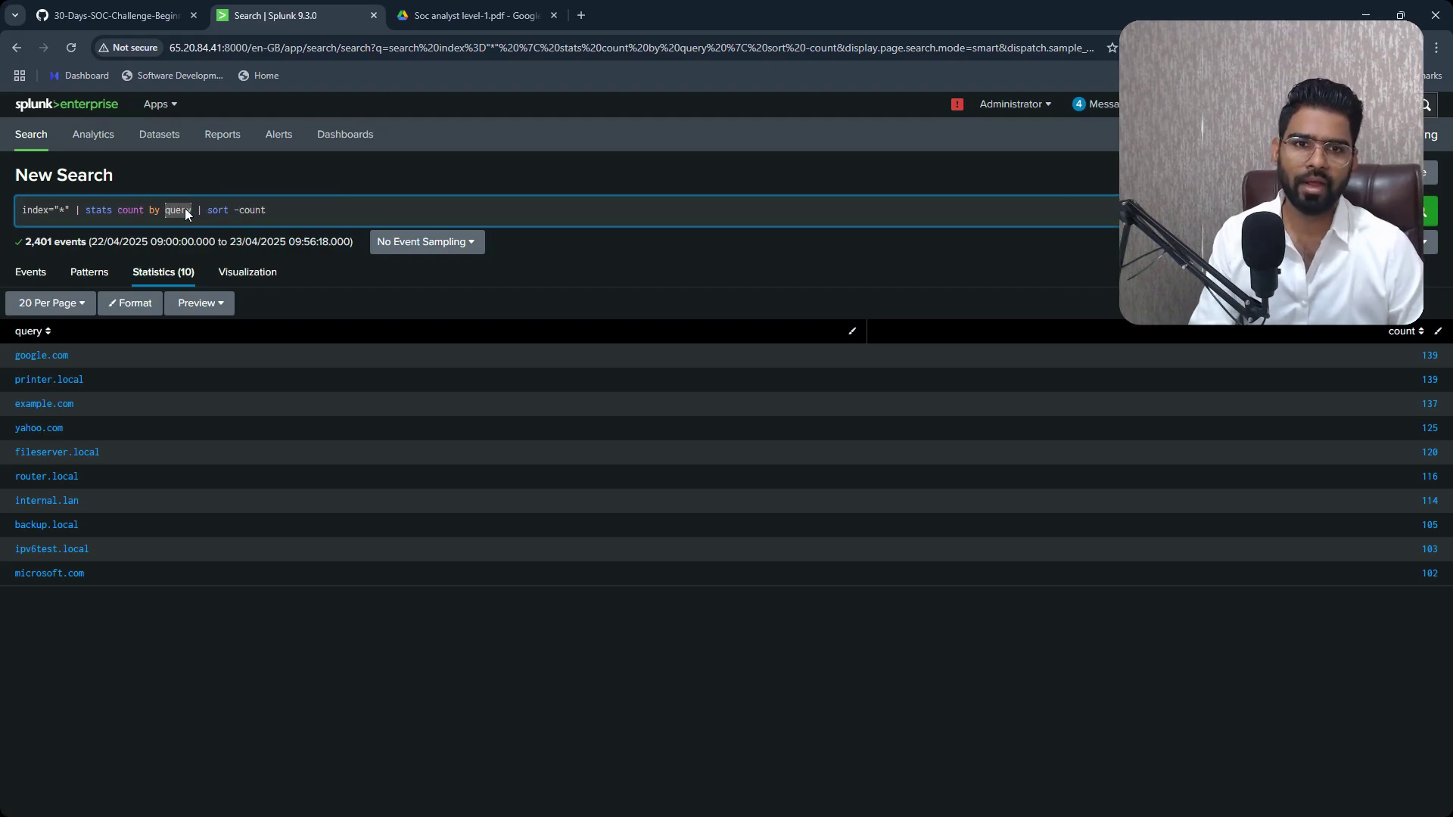
# Replace the old stats and sort part with the copied stats count by "id.orig_h" line
pyautogui.click(139, 16)
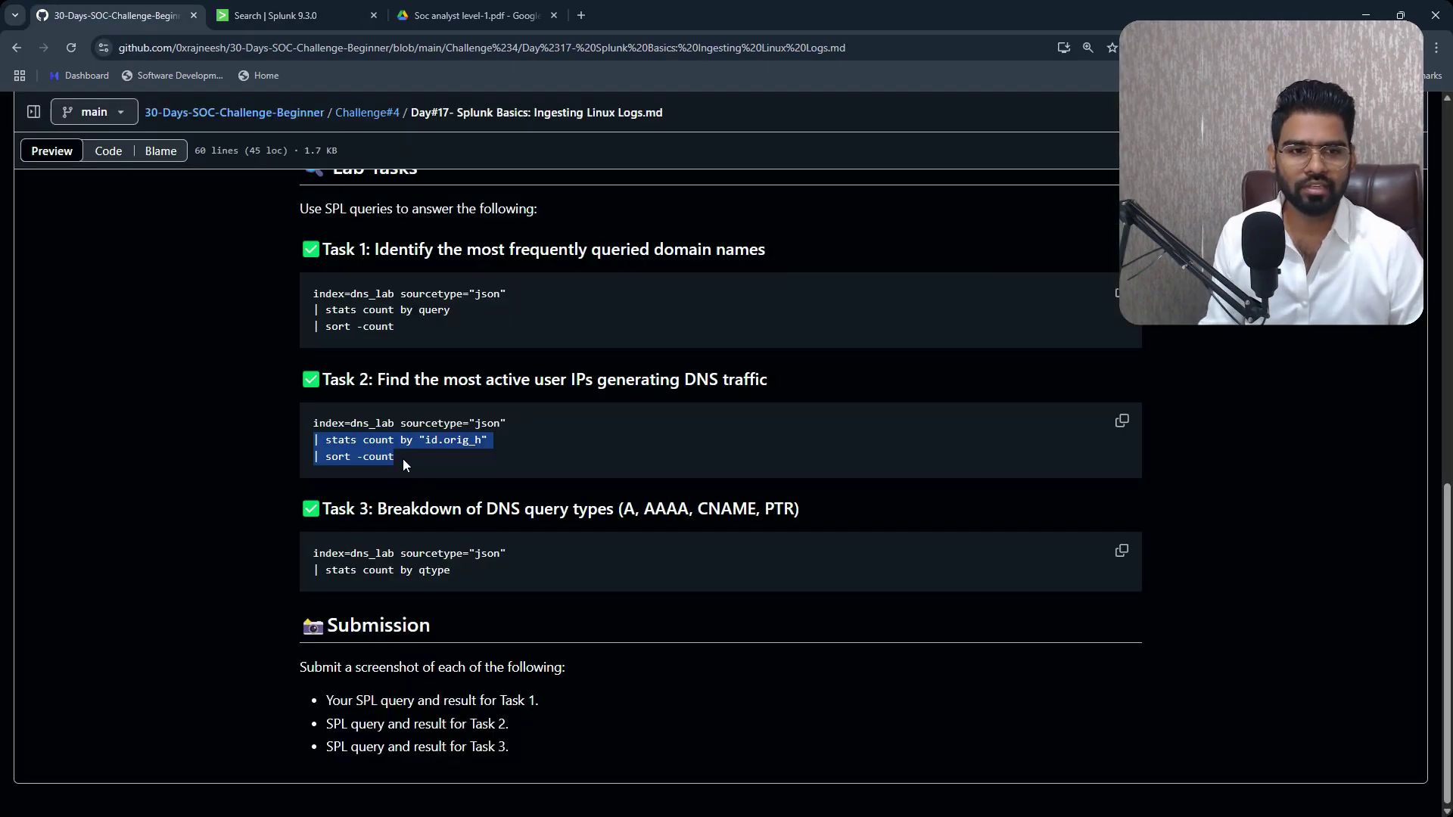
pyautogui.moveTo(502, 441); pyautogui.dragTo(316, 441)
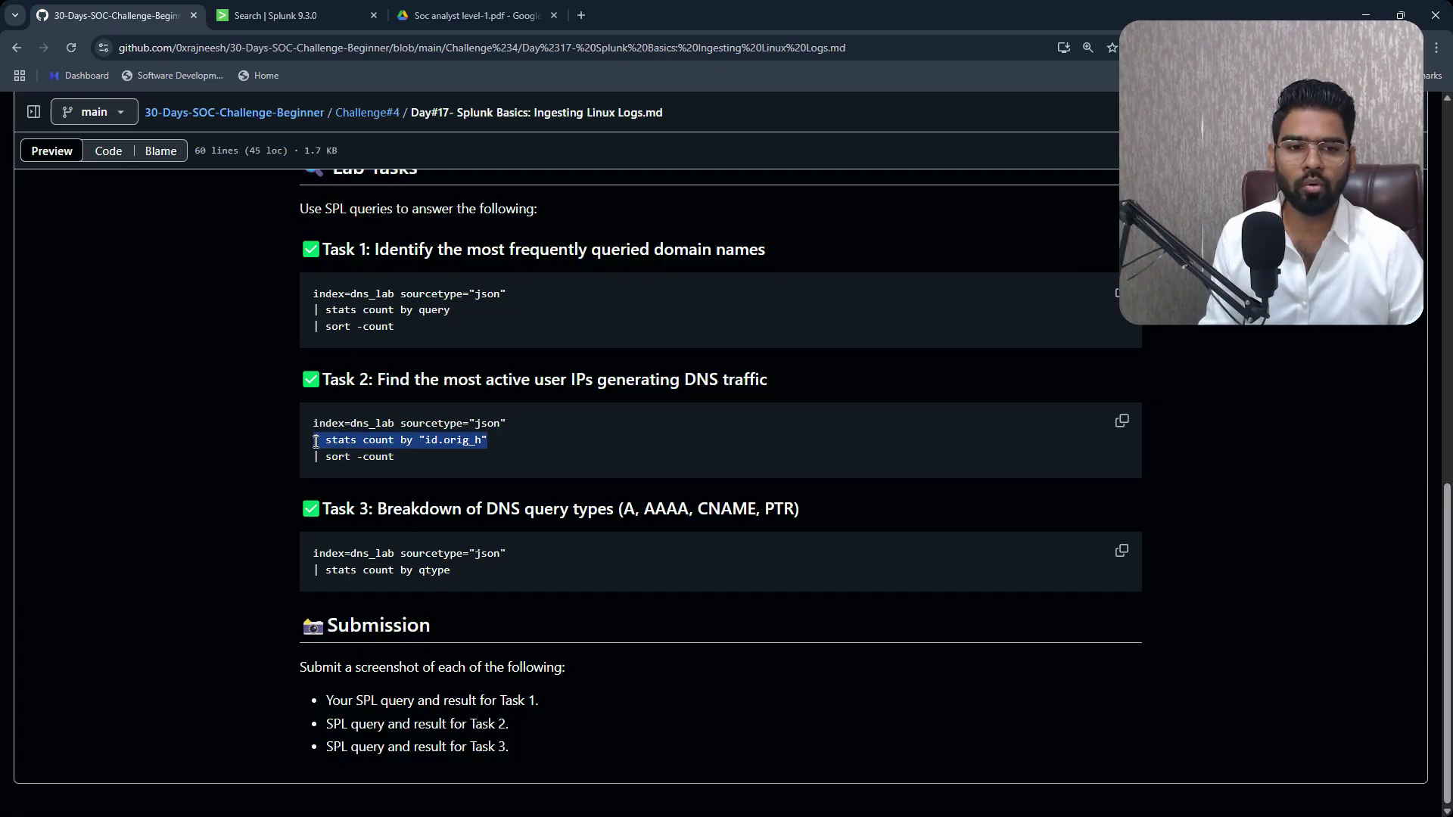
pyautogui.click(288, 15)
pyautogui.click(308, 209)
pyautogui.moveTo(308, 210); pyautogui.dragTo(85, 217)
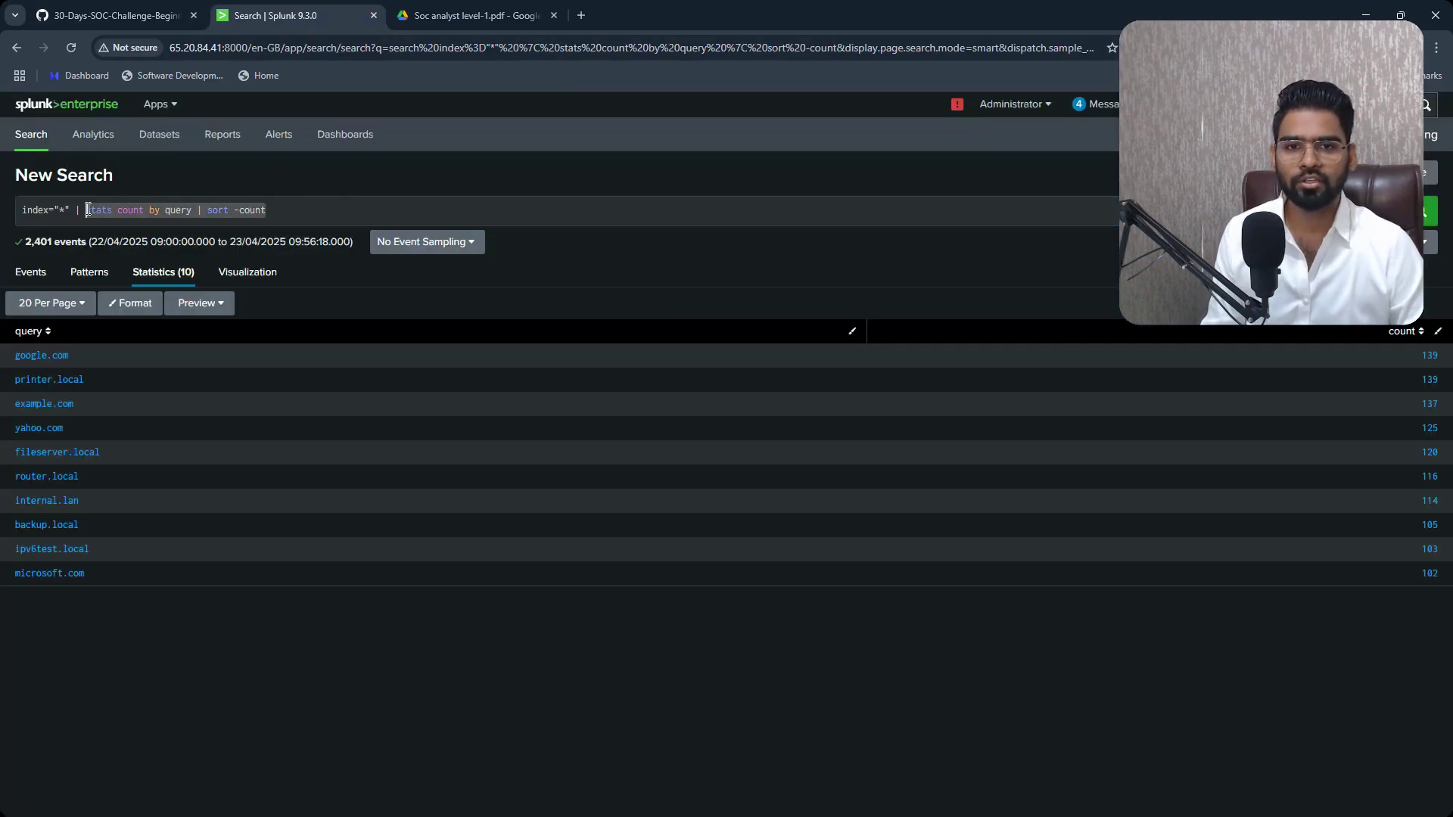
pyautogui.write('| stats count by "id.orig_h"')
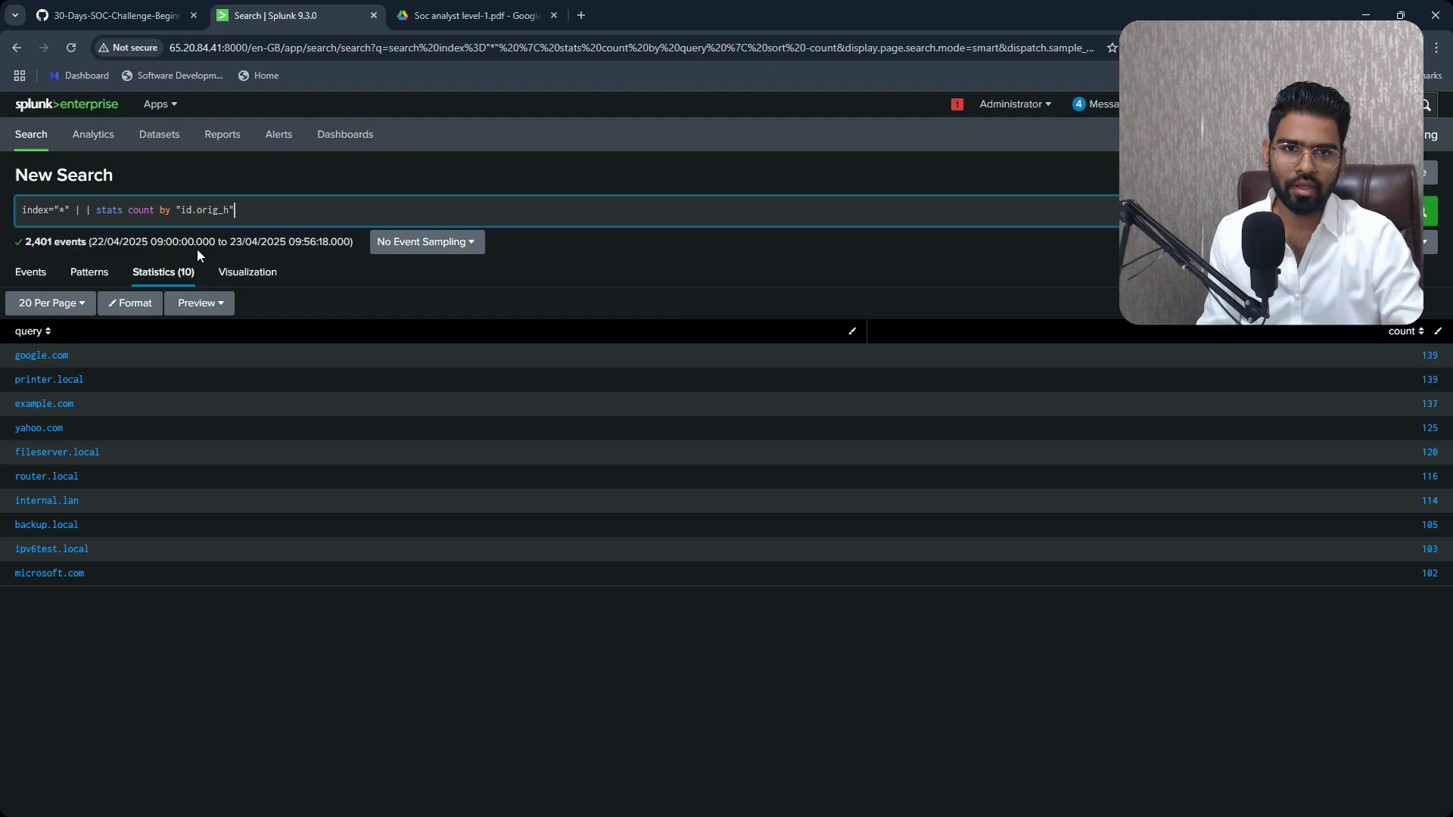
pyautogui.doubleClick(101, 215)
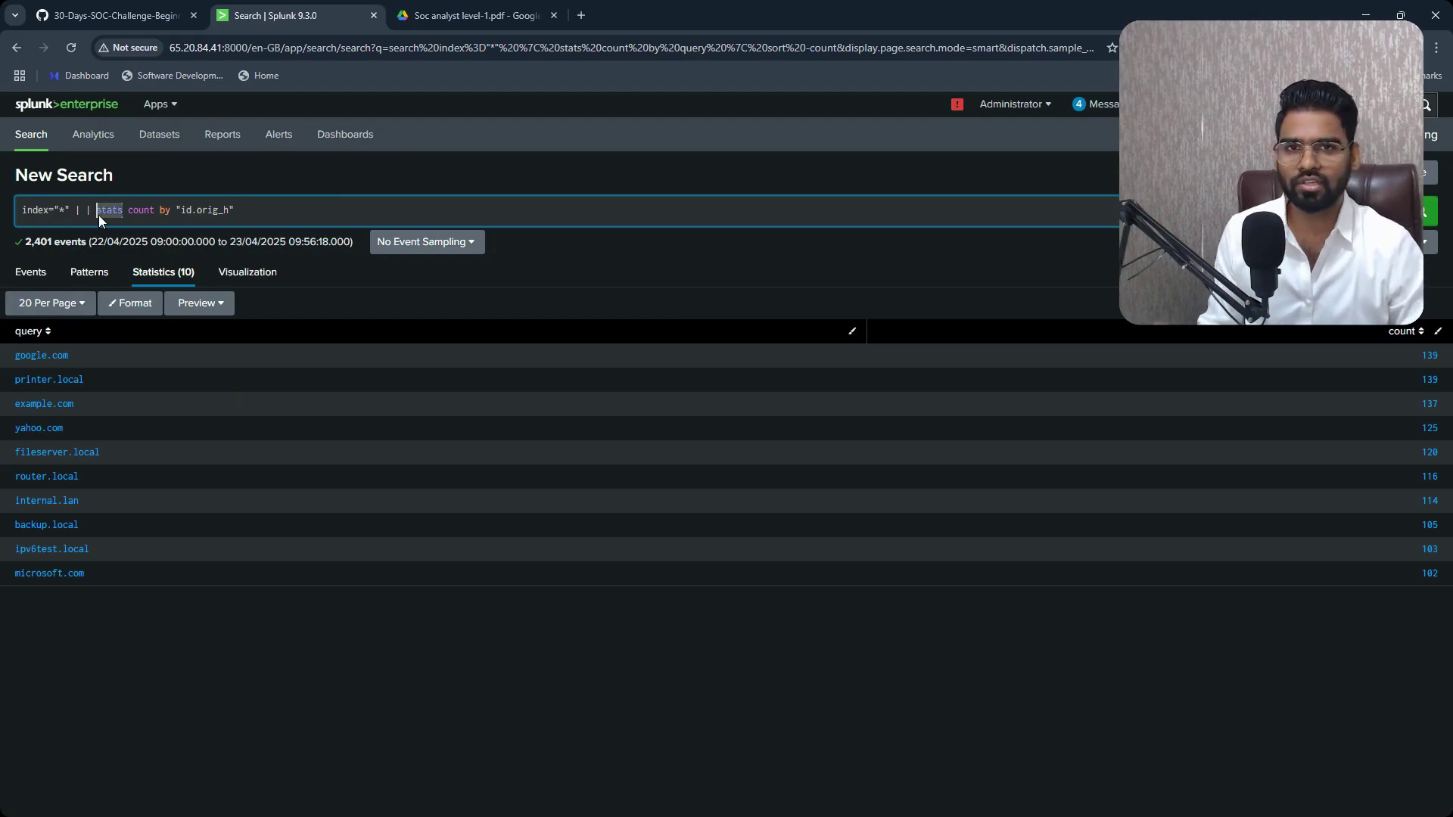
# Append | sort -count, remove the doubled pipe, and run the source-IP search
pyautogui.click(113, 15)
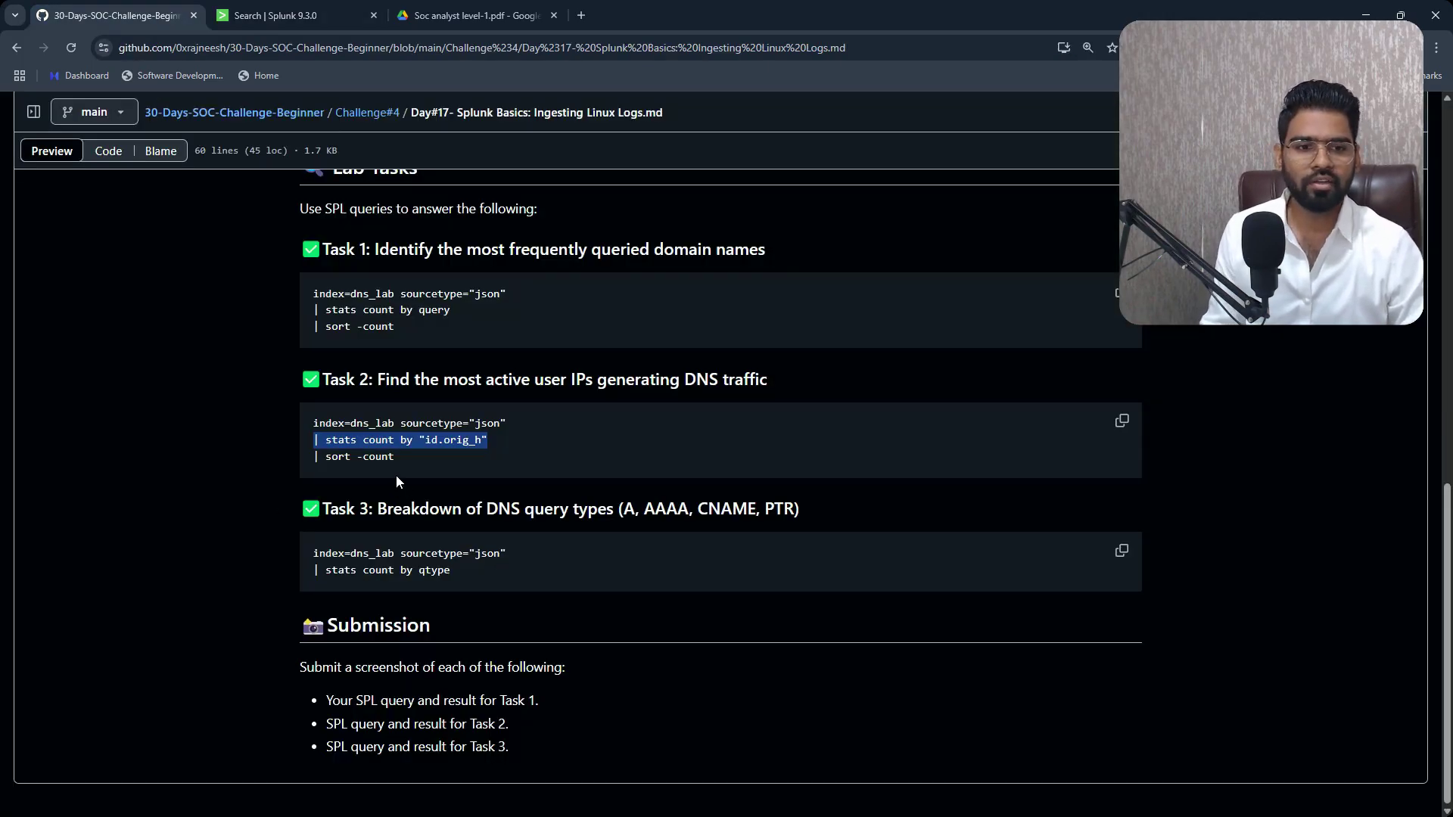
pyautogui.moveTo(395, 458); pyautogui.dragTo(315, 461)
pyautogui.hotkey('ctrl', 'c')
pyautogui.click(250, 11)
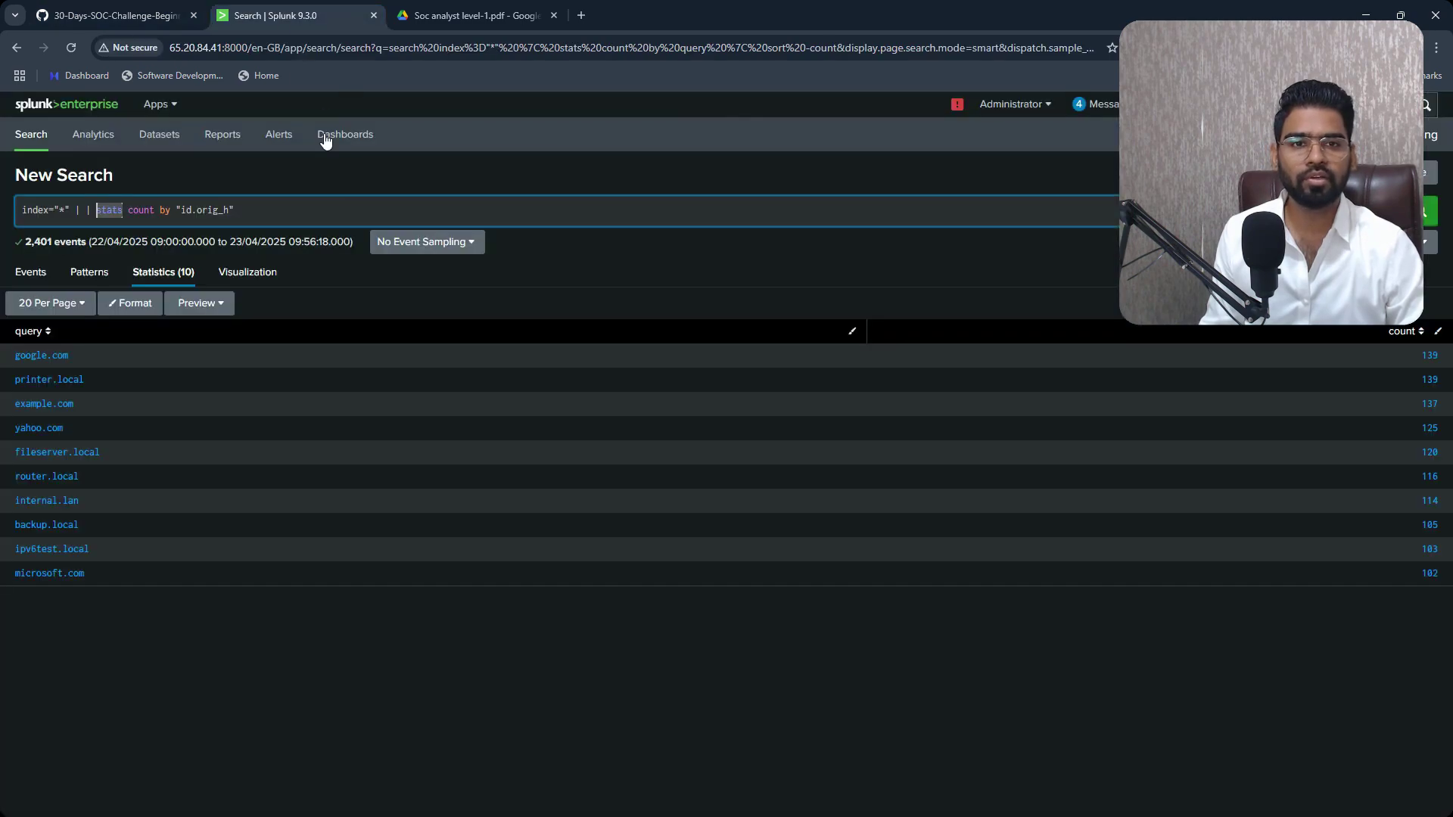
pyautogui.click(265, 210)
pyautogui.hotkey('ctrl', 'v')
pyautogui.press('Return')
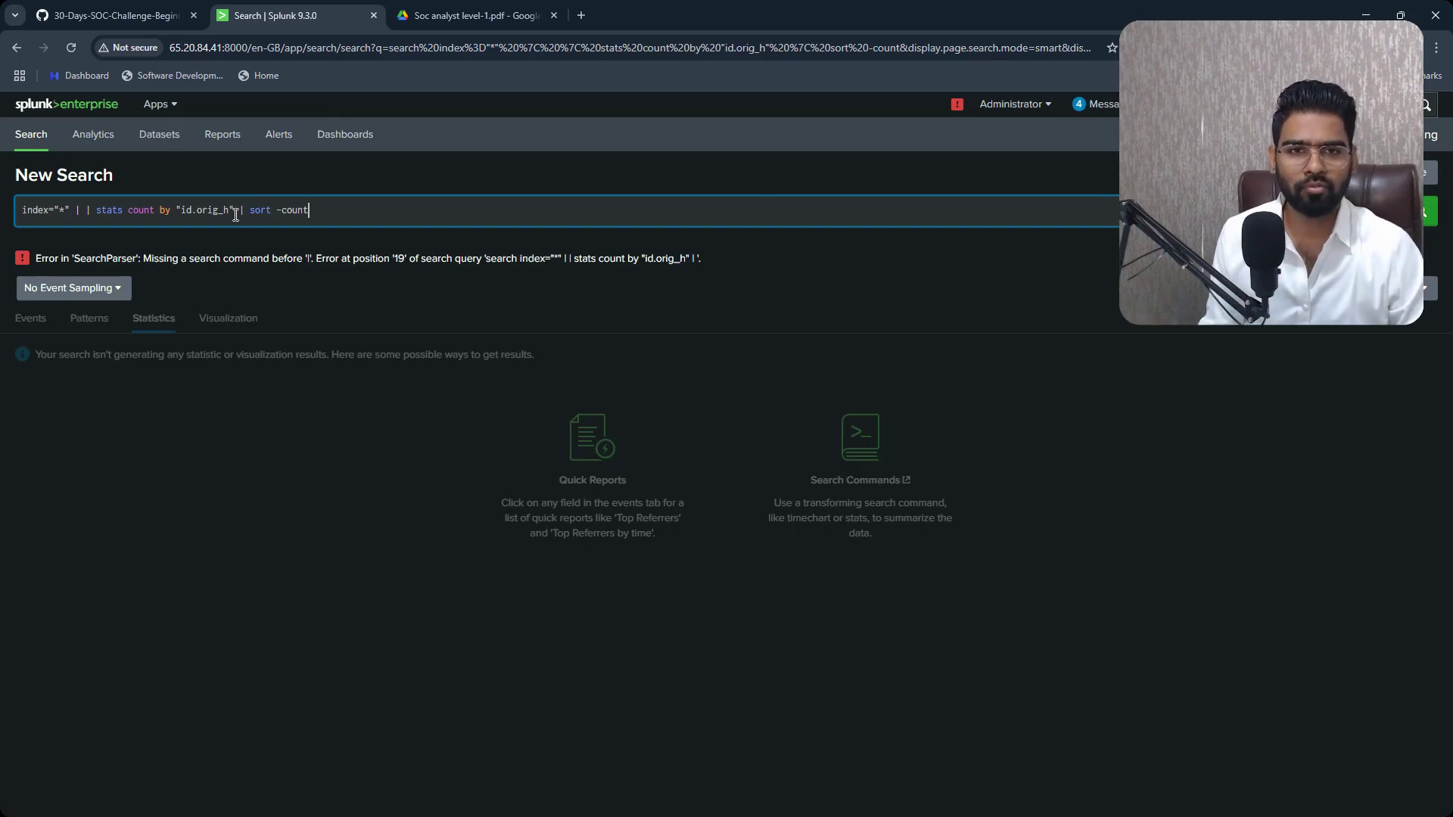
pyautogui.click(98, 206)
pyautogui.press('BackSpace')
pyautogui.press('BackSpace')
pyautogui.press('BackSpace')
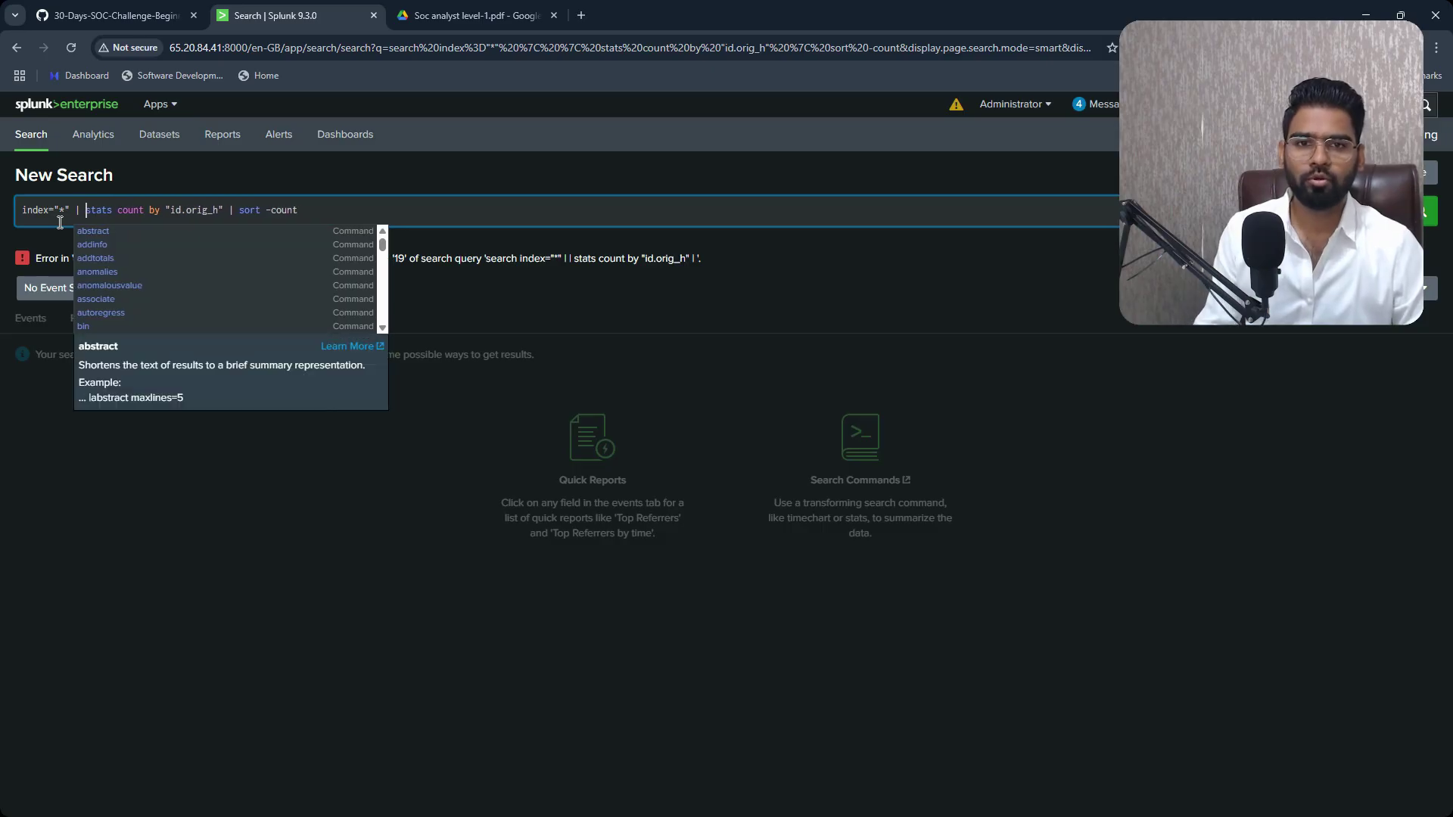
pyautogui.press('Return')
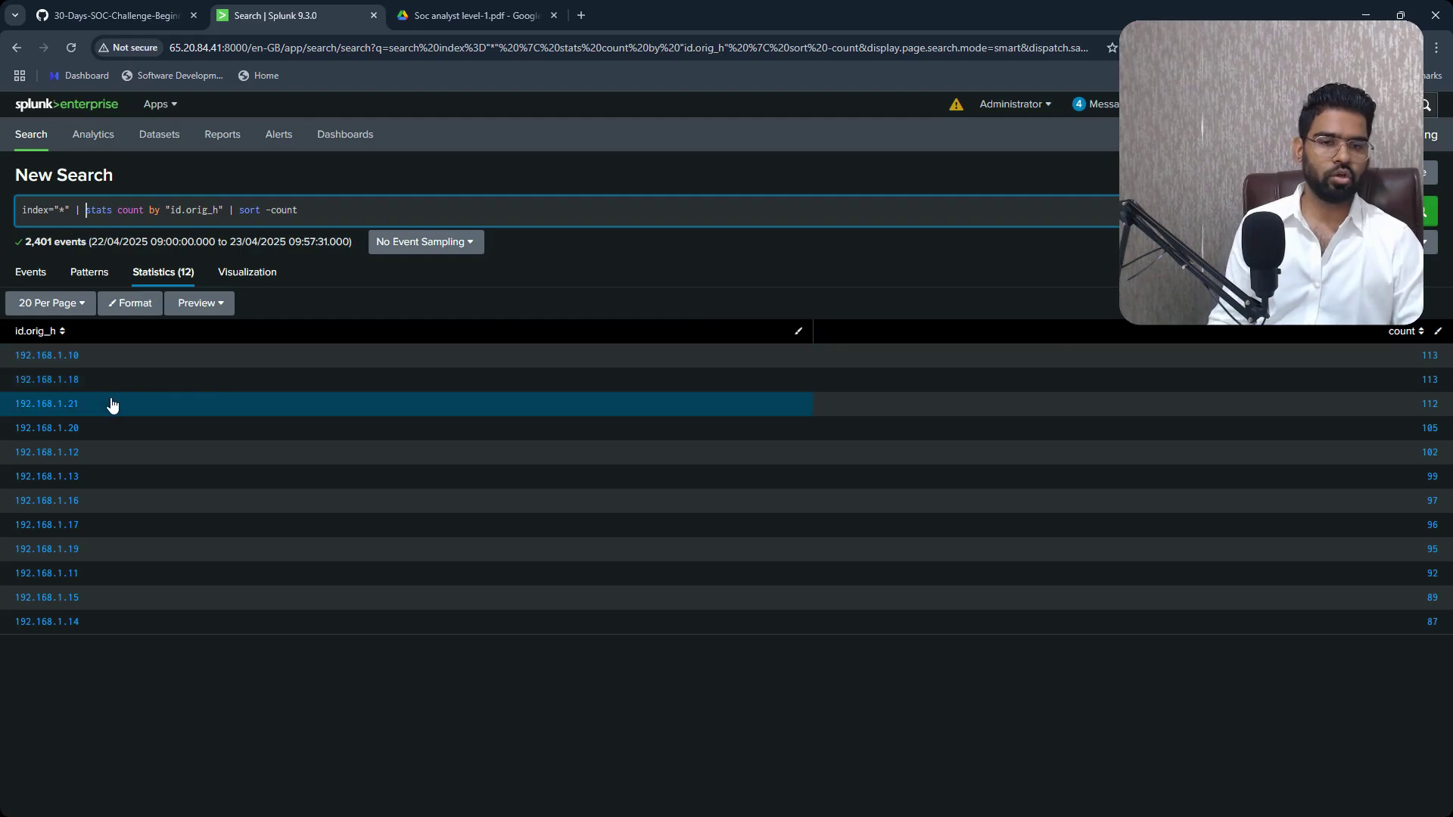
pyautogui.click(134, 9)
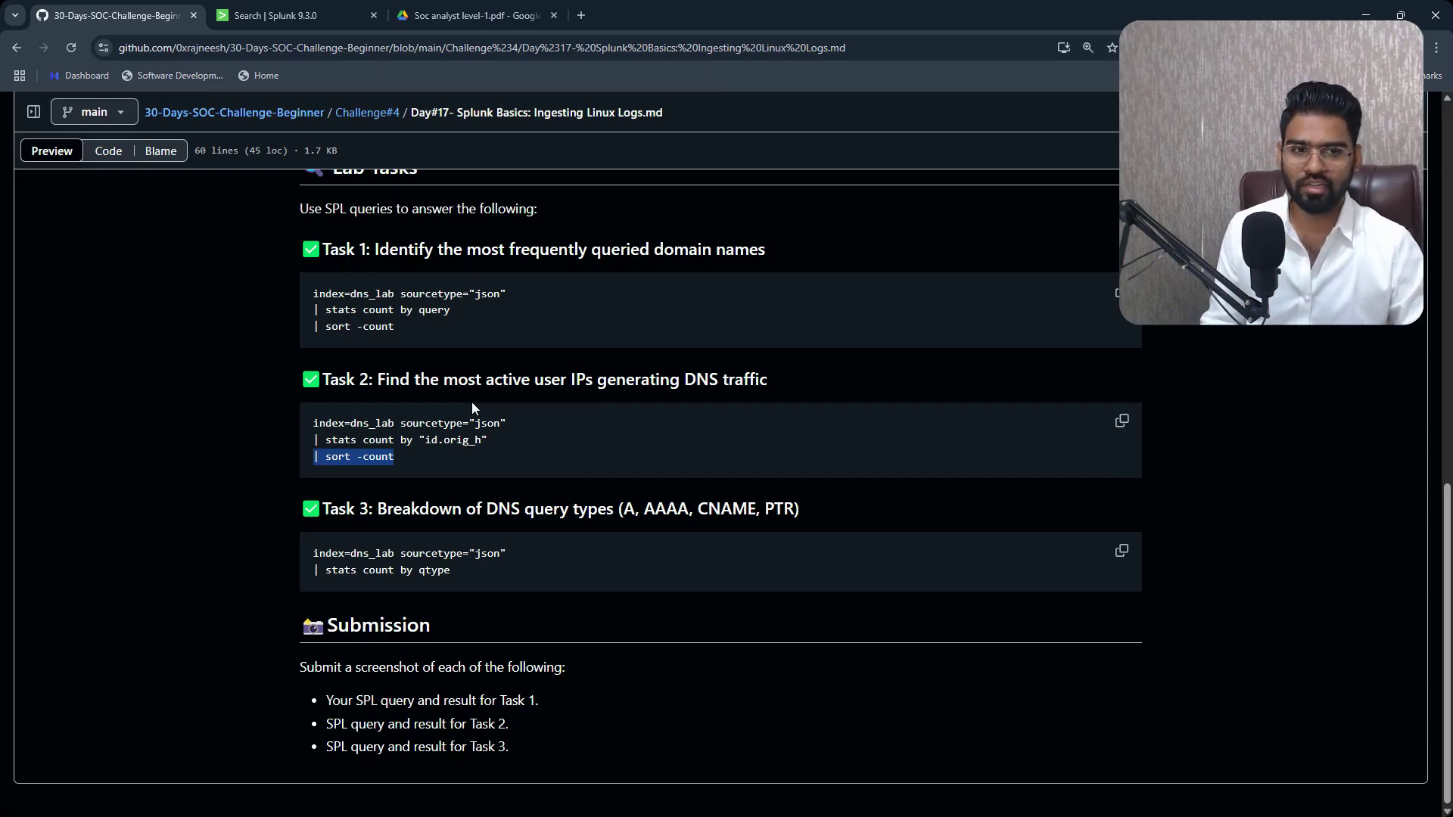
pyautogui.moveTo(377, 511); pyautogui.dragTo(670, 516)
pyautogui.click(670, 517)
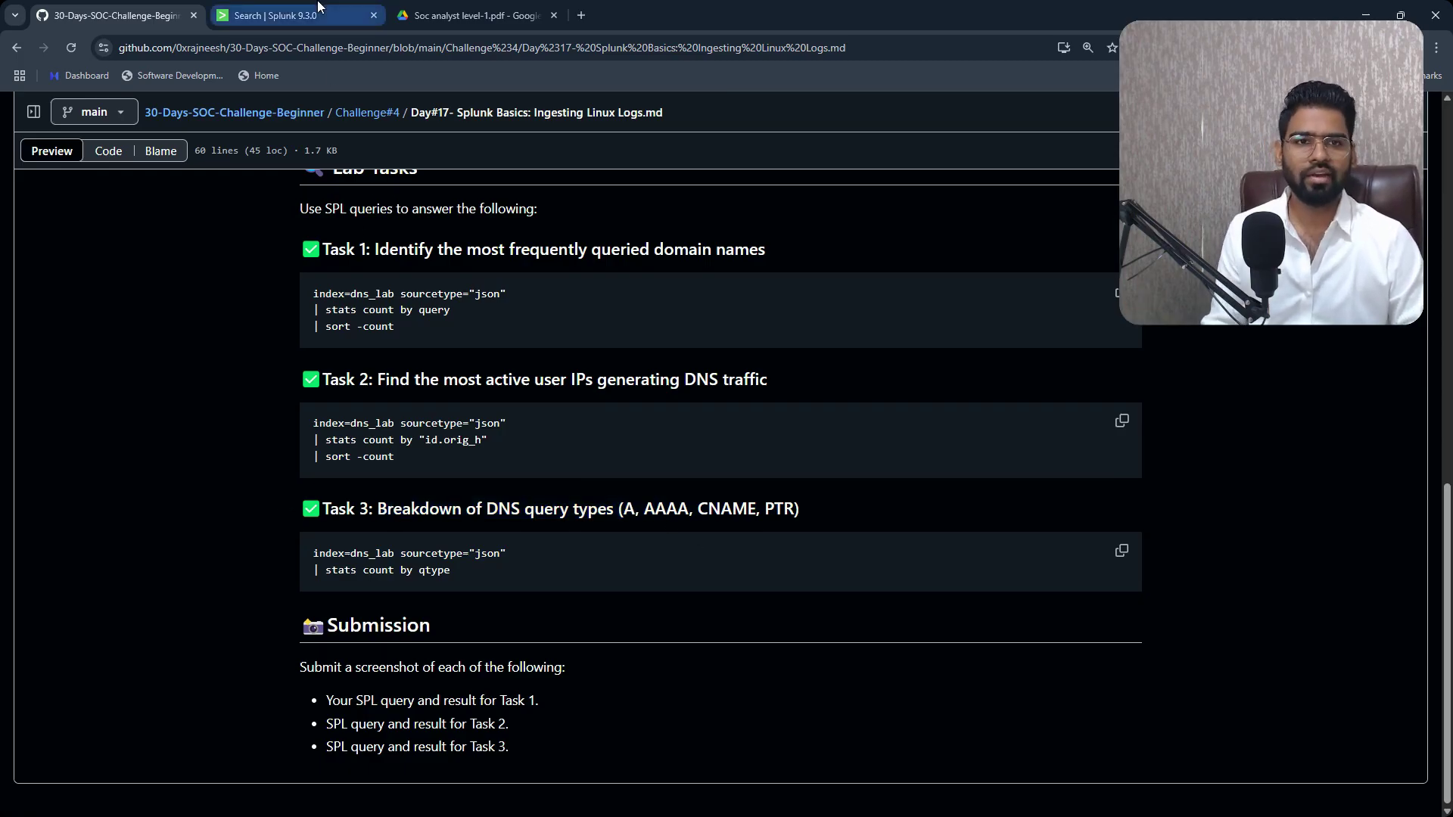
pyautogui.click(318, 6)
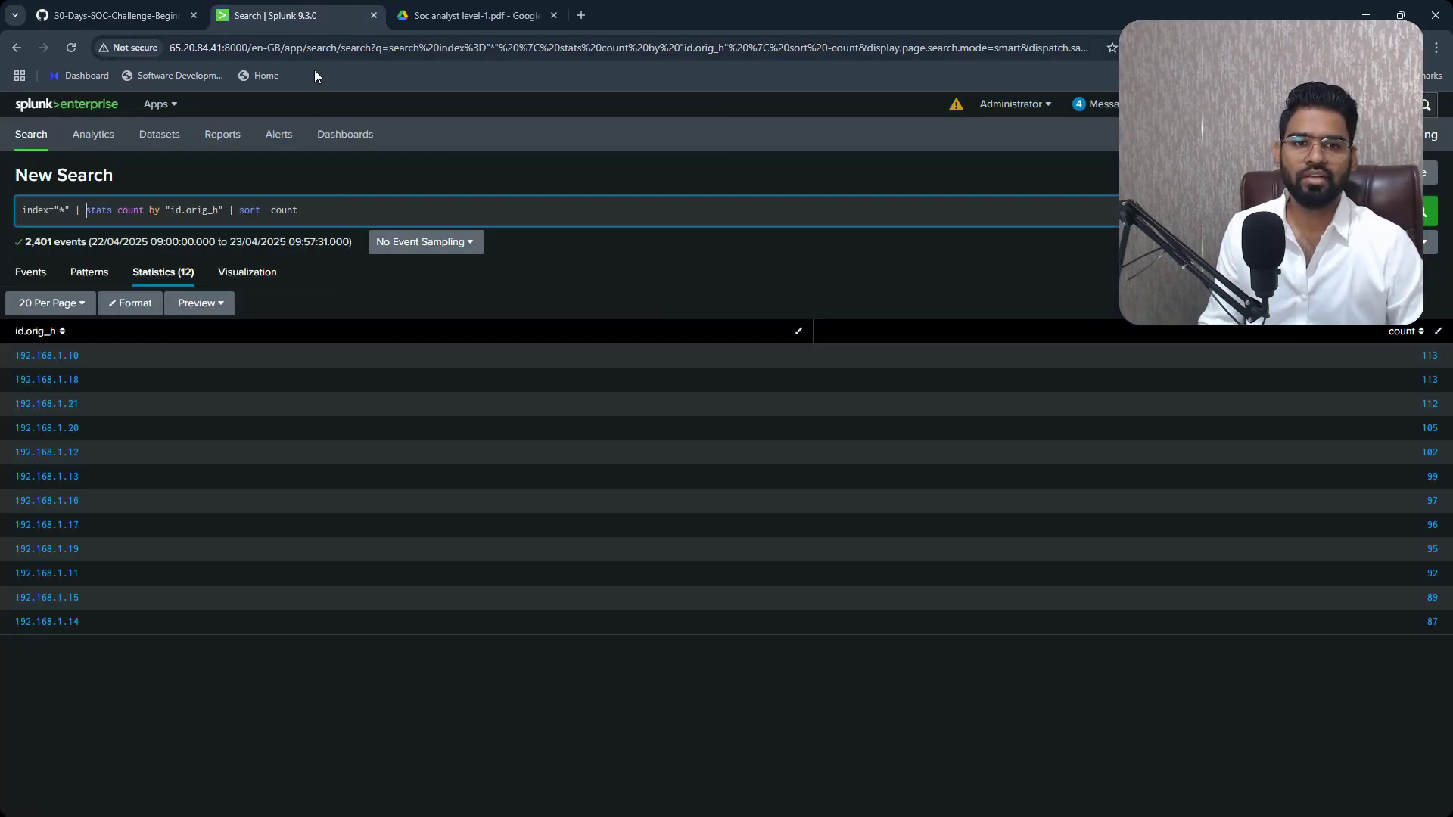
pyautogui.click(166, 6)
pyautogui.moveTo(451, 571); pyautogui.dragTo(315, 565)
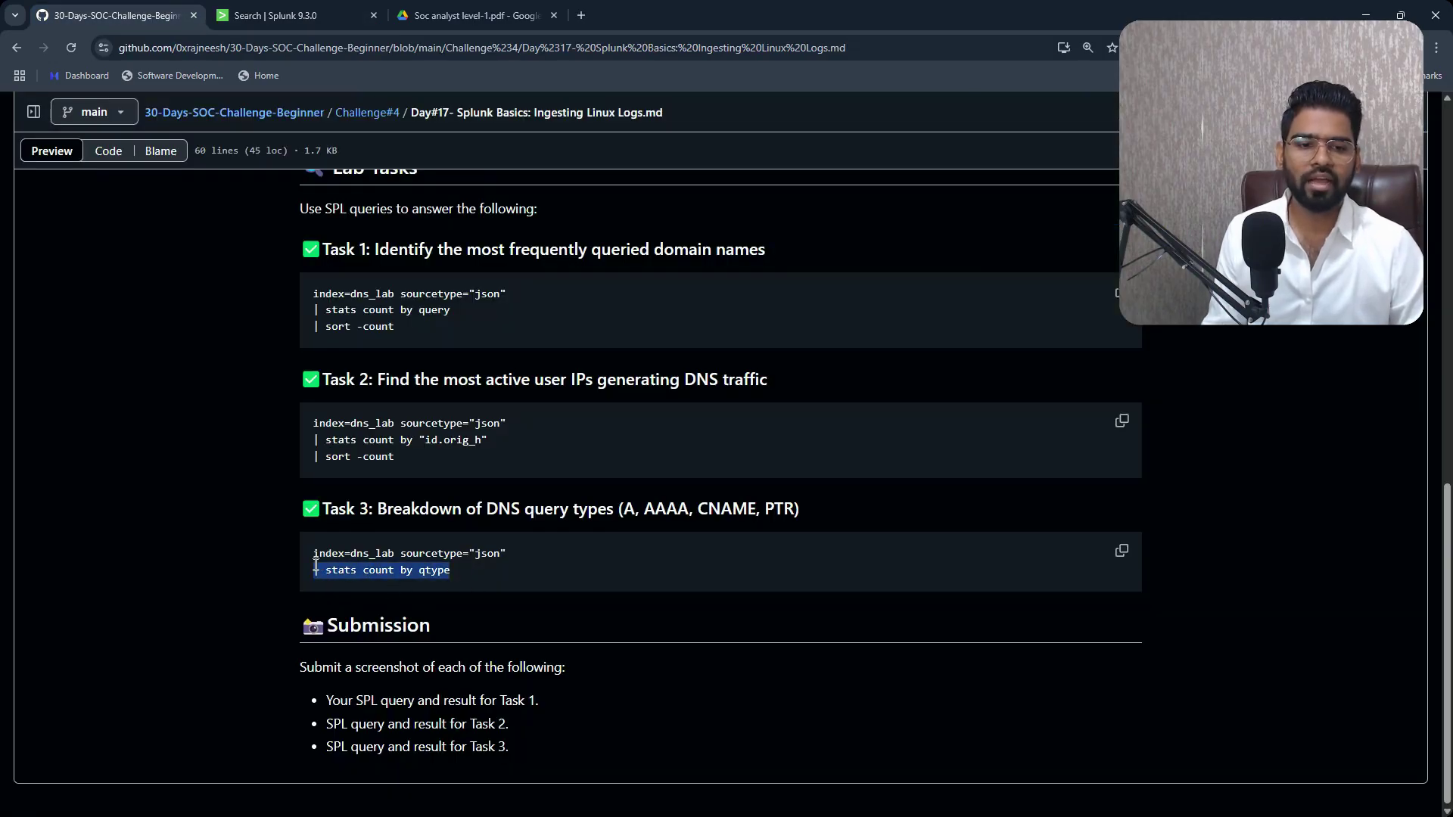
pyautogui.click(293, 25)
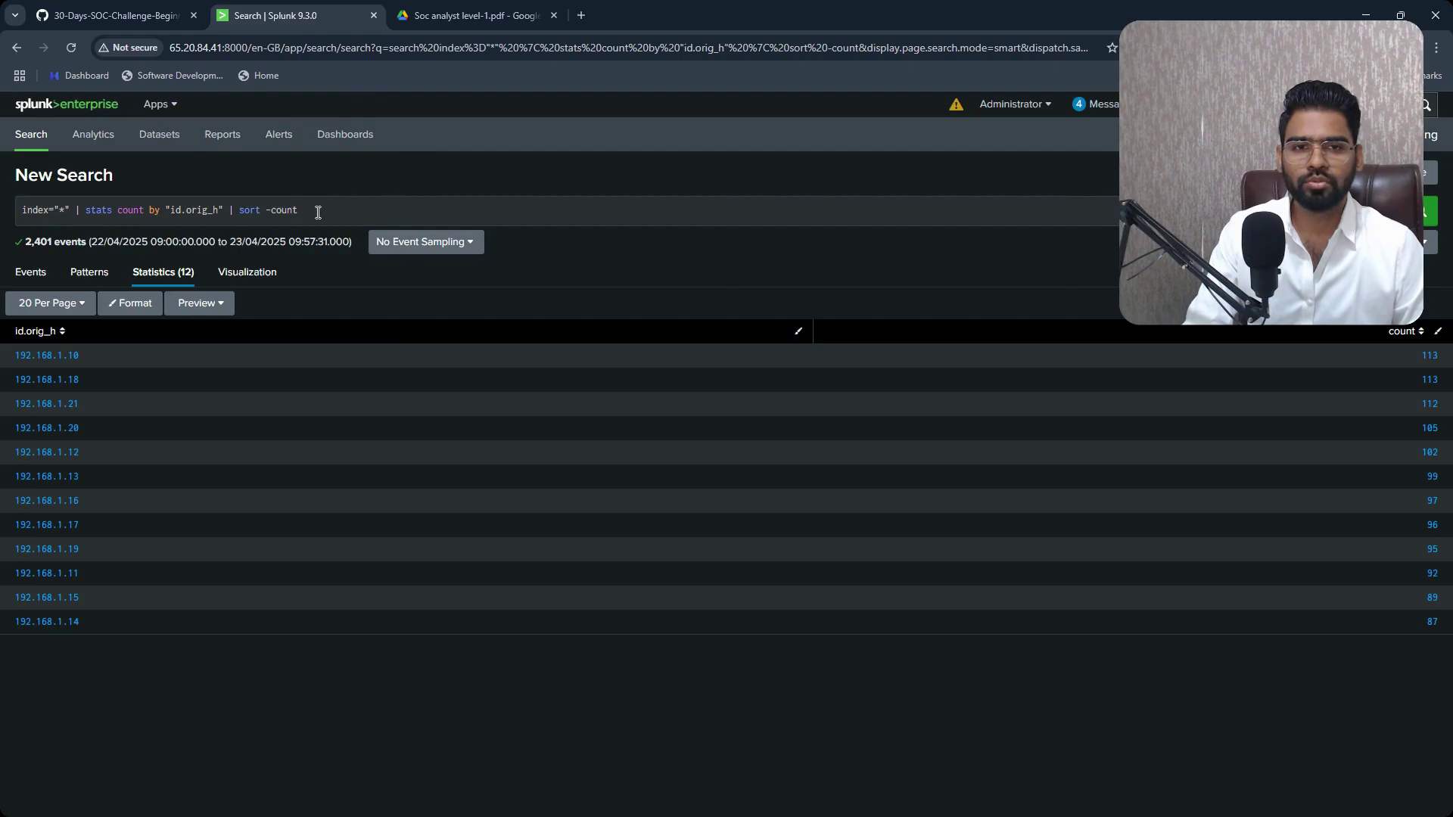
# Strip the query back to index="*" and run it to list raw events
pyautogui.moveTo(318, 213); pyautogui.dragTo(72, 213)
pyautogui.press('BackSpace')
pyautogui.press('Return')
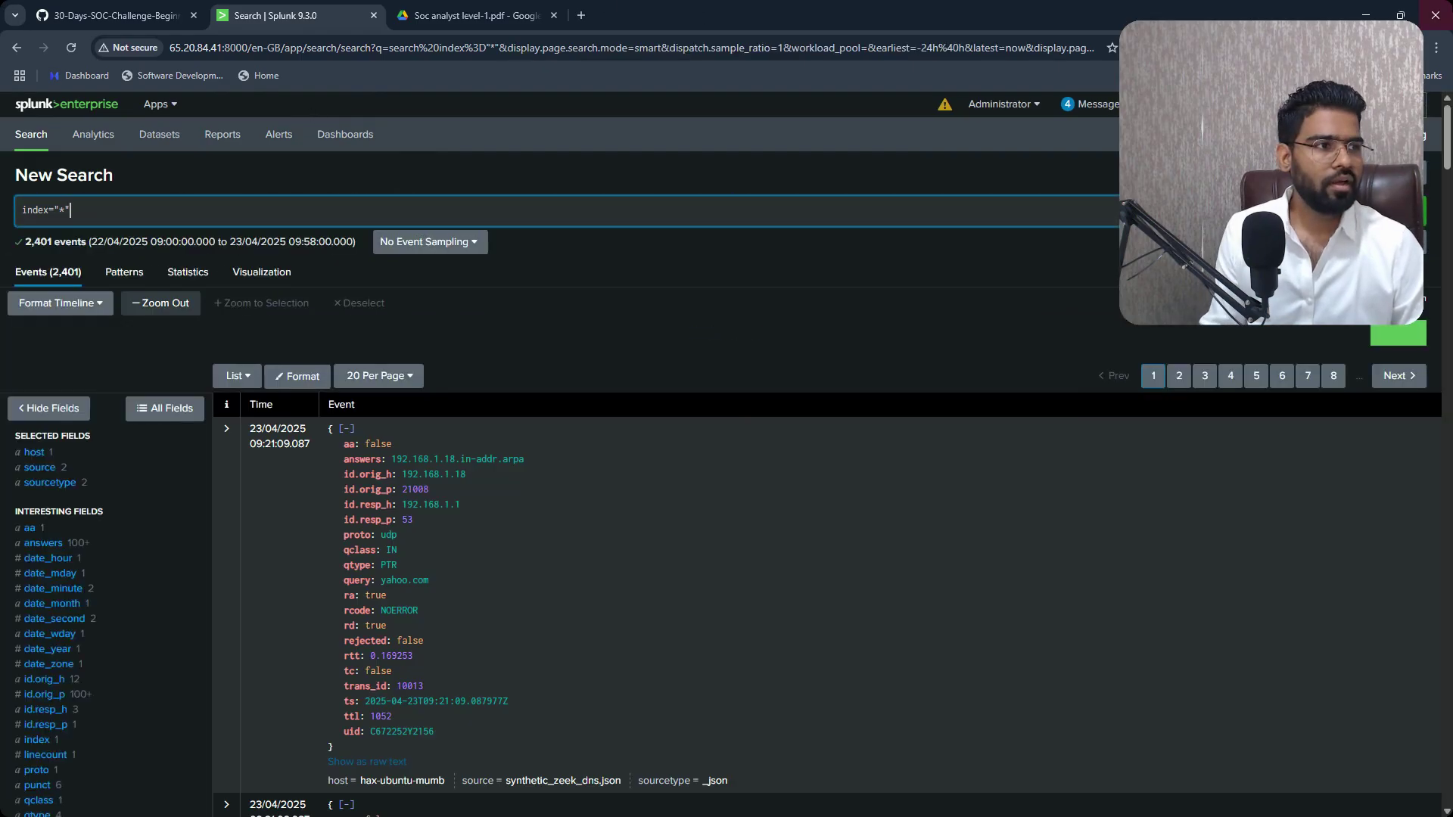
# Zoom the page to 125% and view the qtype field's value breakdown
pyautogui.click(1436, 48)
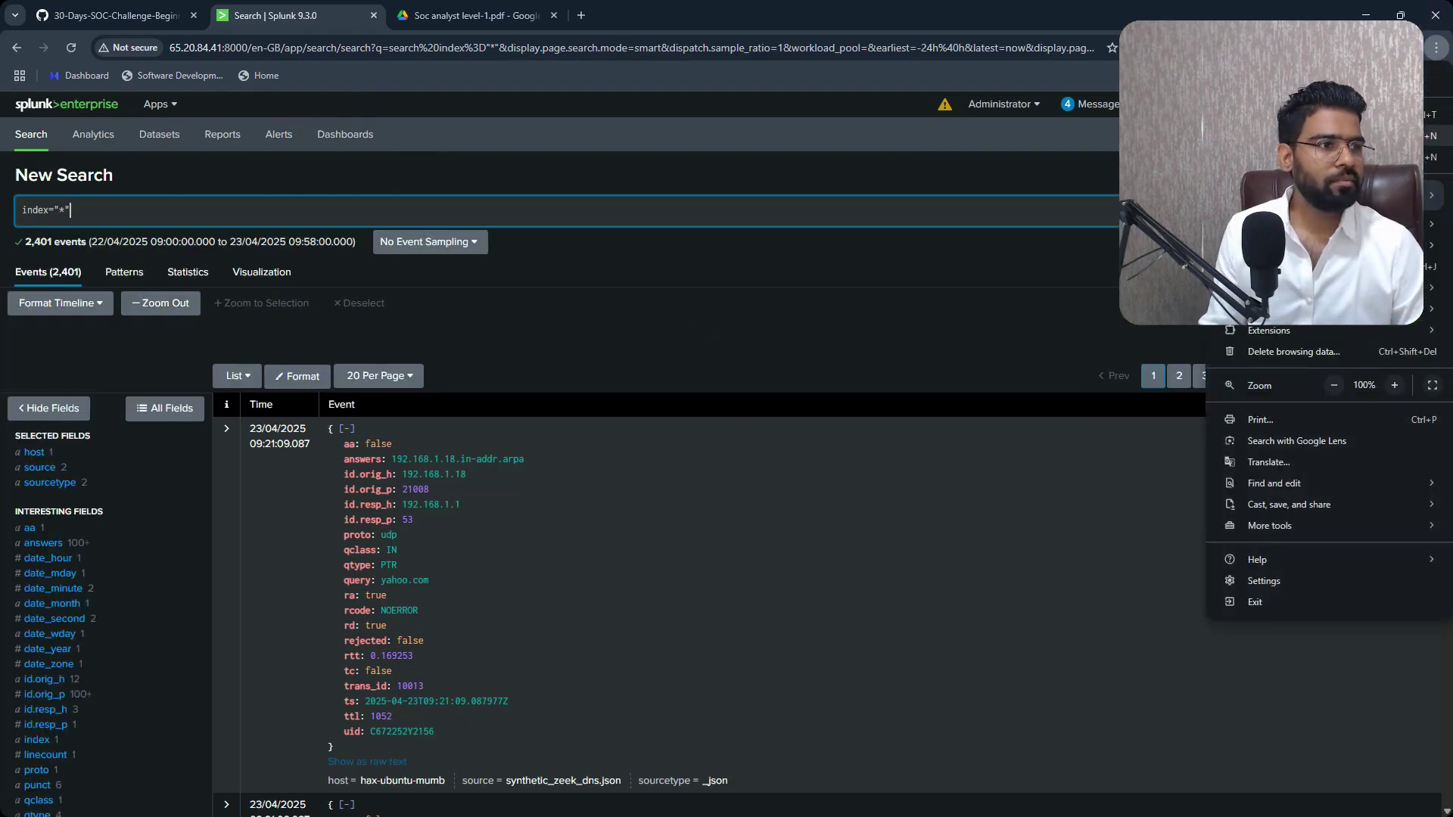
pyautogui.click(1394, 385)
pyautogui.click(1394, 385)
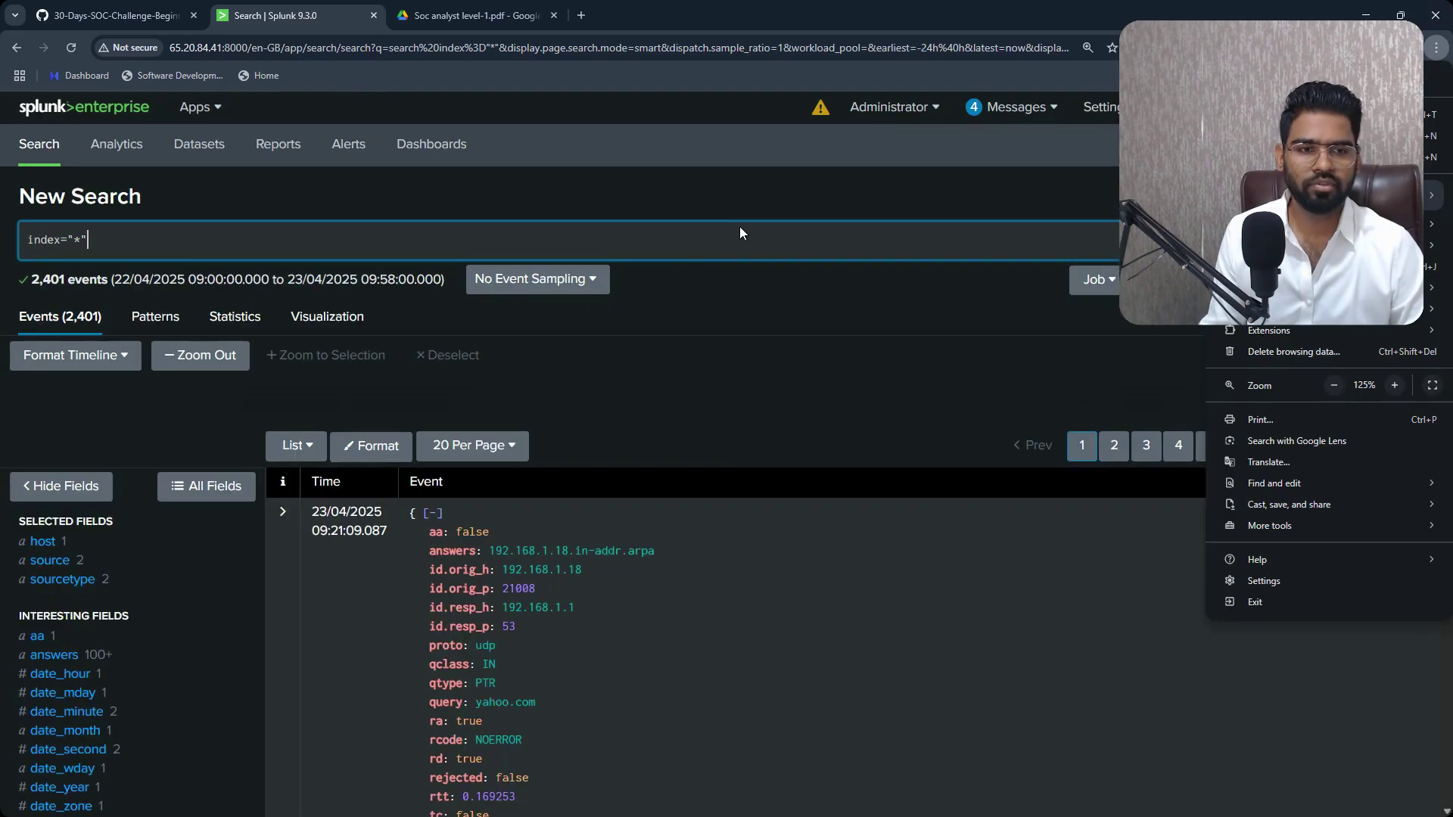
pyautogui.click(755, 288)
pyautogui.scroll(-5, 201, 454)
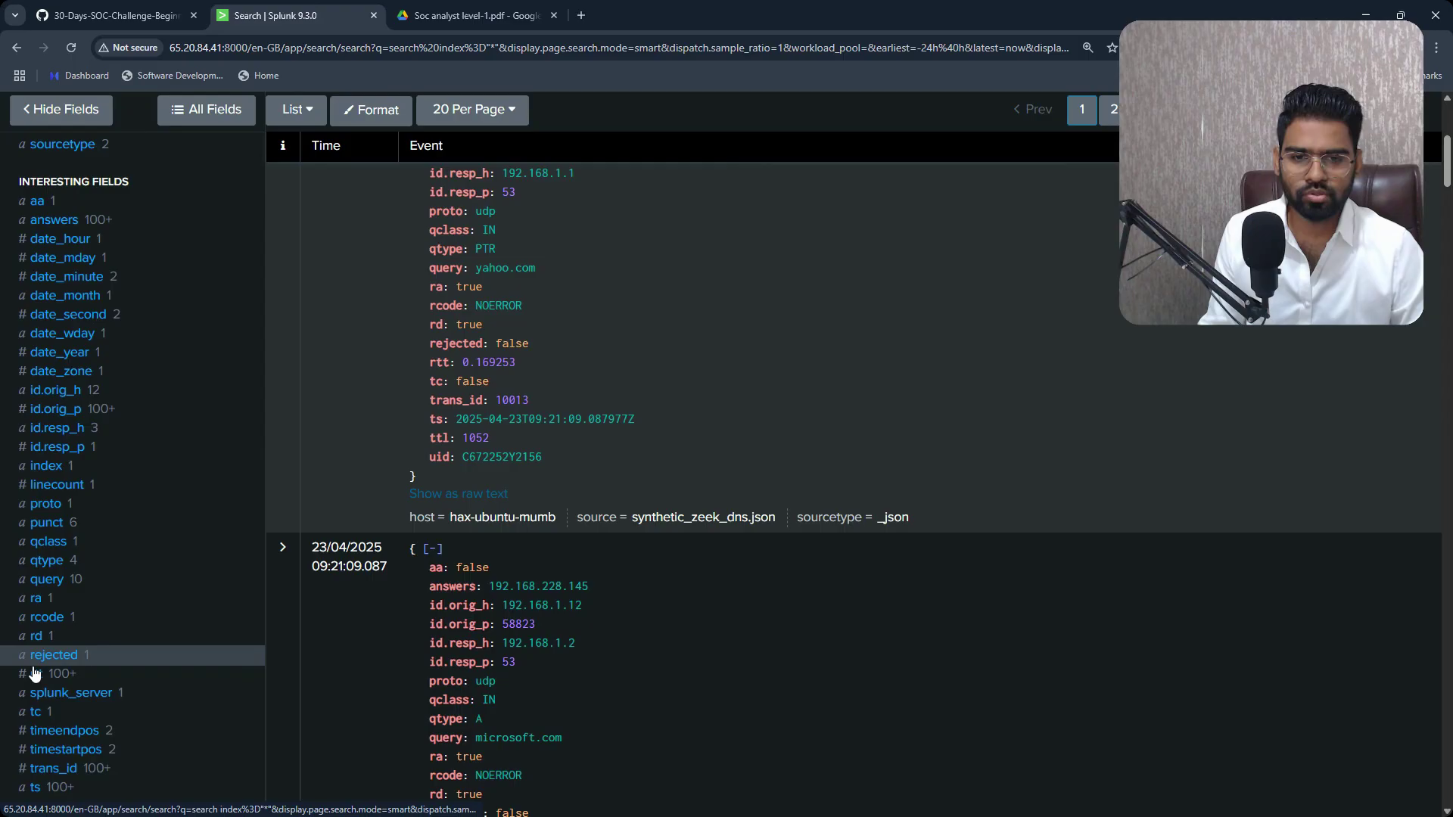
pyautogui.click(46, 560)
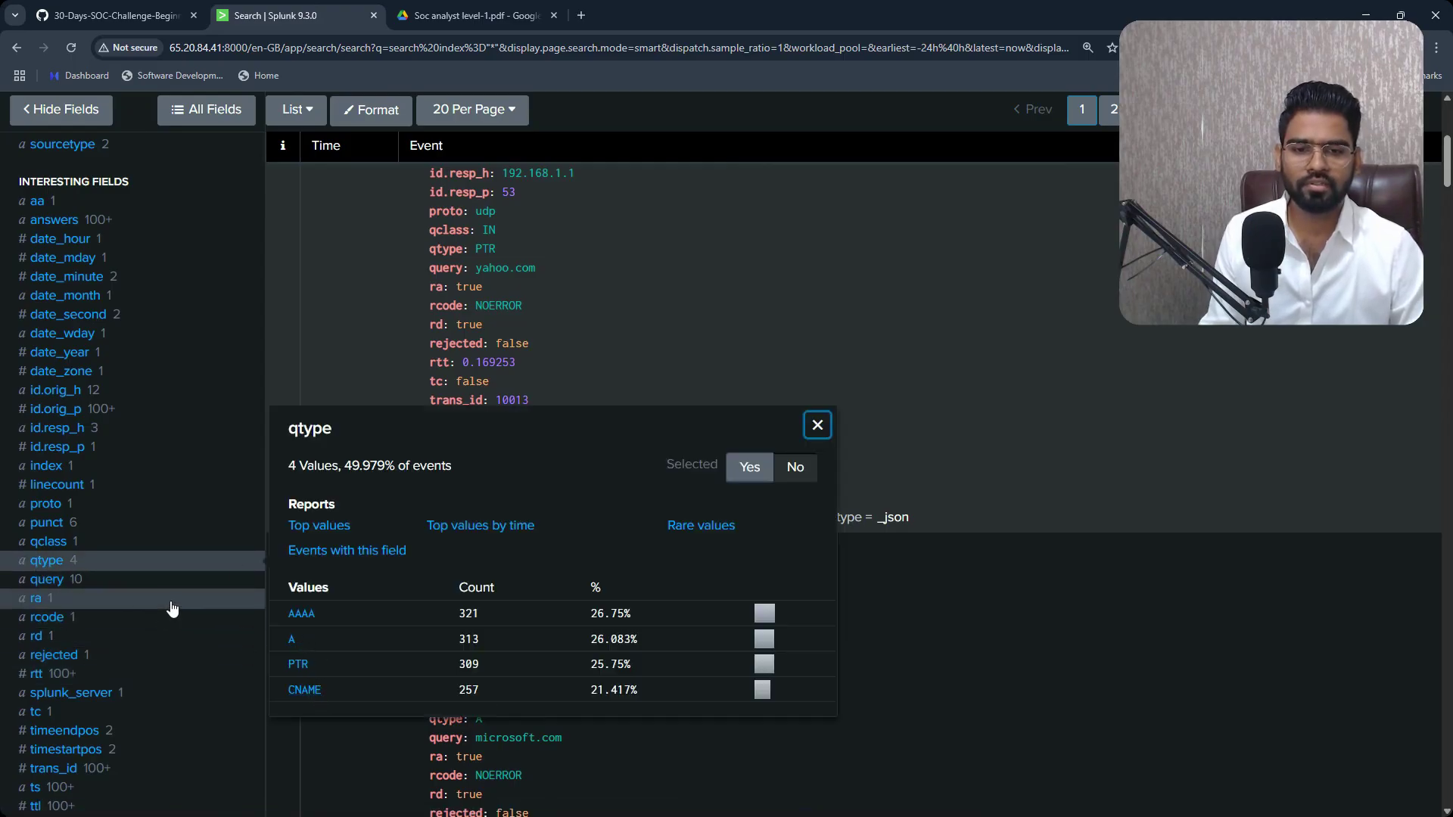
pyautogui.scroll(5, 290, 167)
# Run index="*" | stats count by qtype to count A, AAAA, CNAME and PTR queries
pyautogui.click(140, 249)
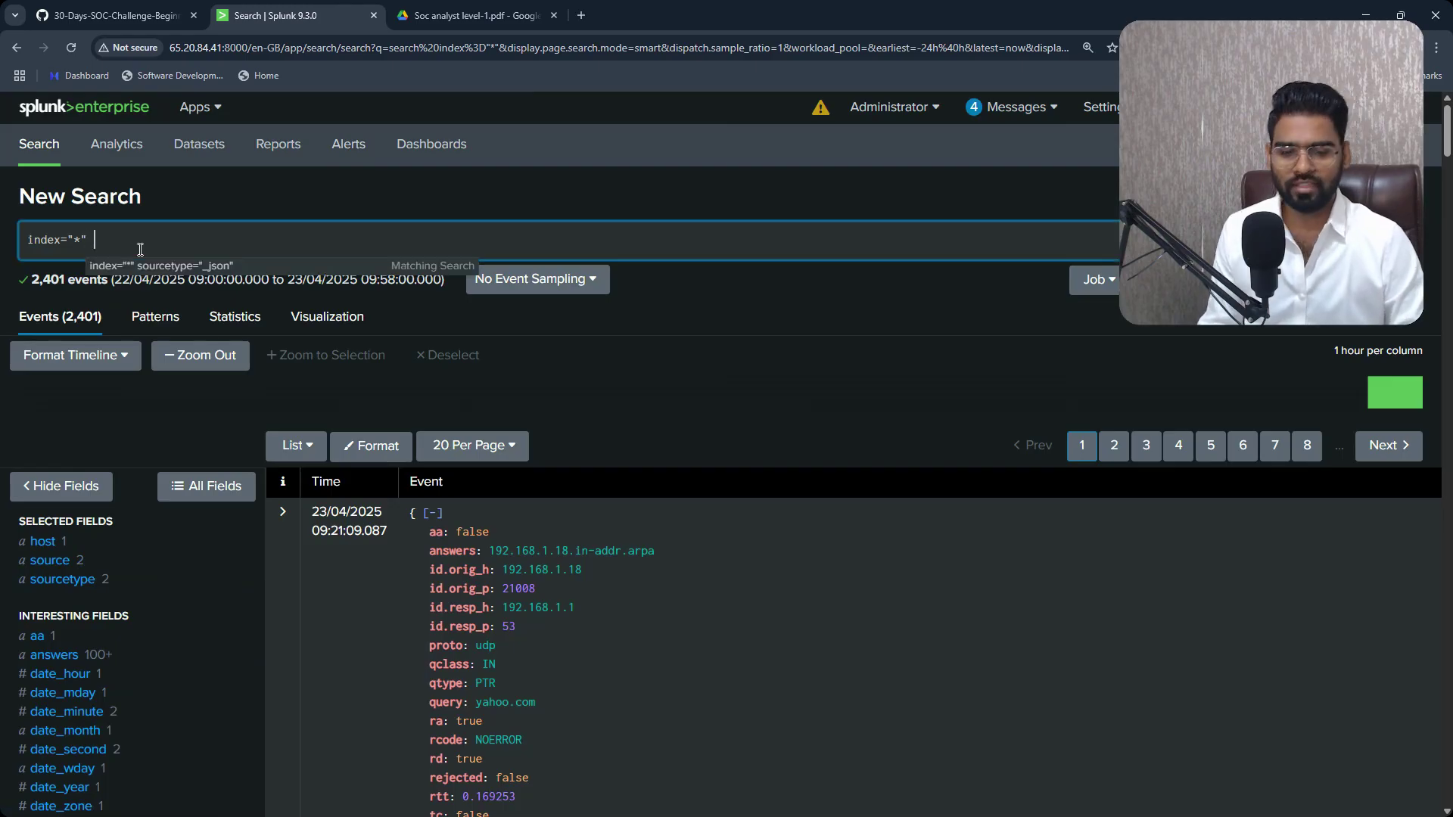
pyautogui.write('| tsta')
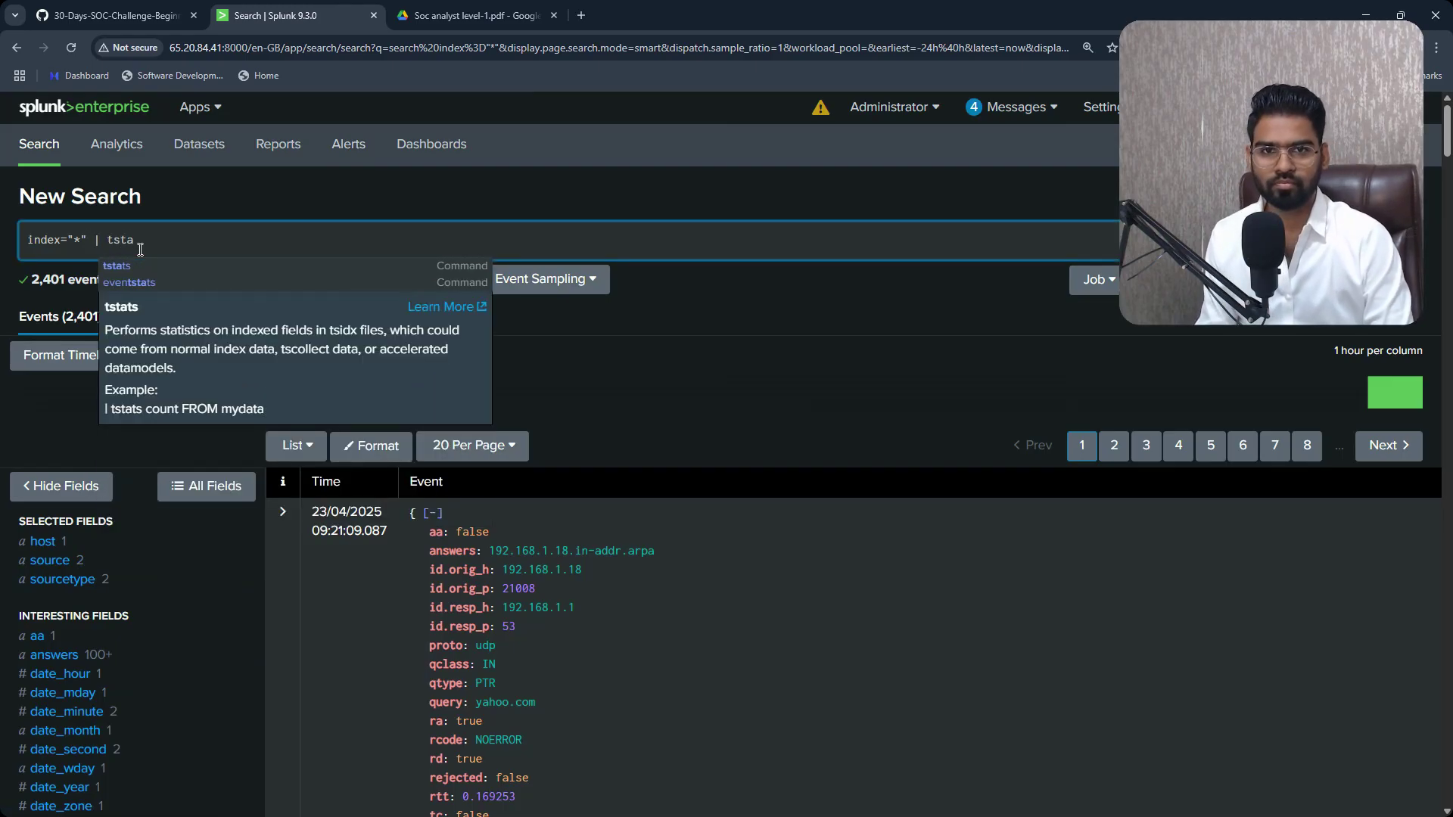
pyautogui.press('BackSpace')
pyautogui.press('BackSpace')
pyautogui.press('BackSpace')
pyautogui.press('BackSpace')
pyautogui.write('stat')
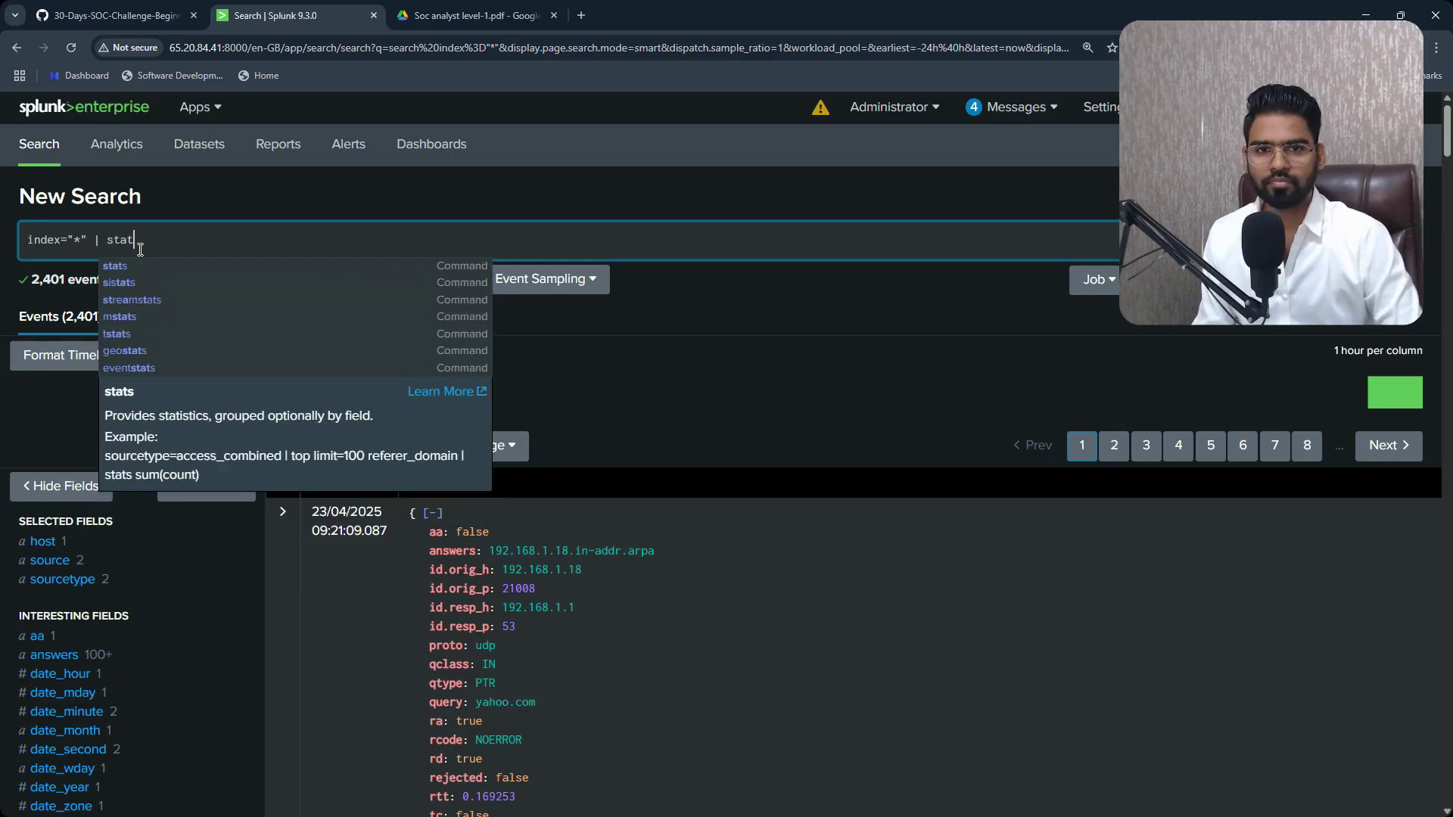
pyautogui.write('s')
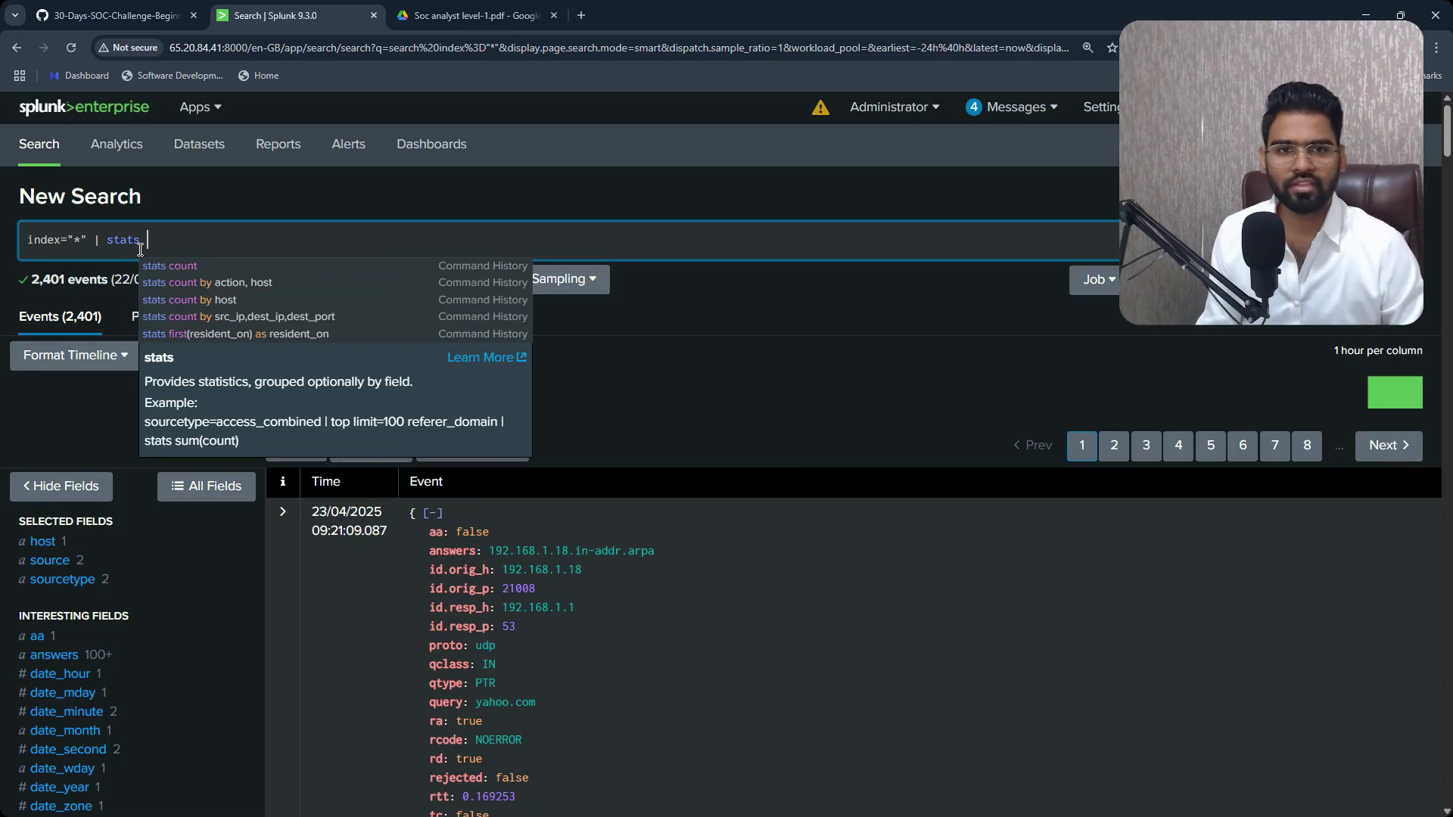
pyautogui.write(' count by ')
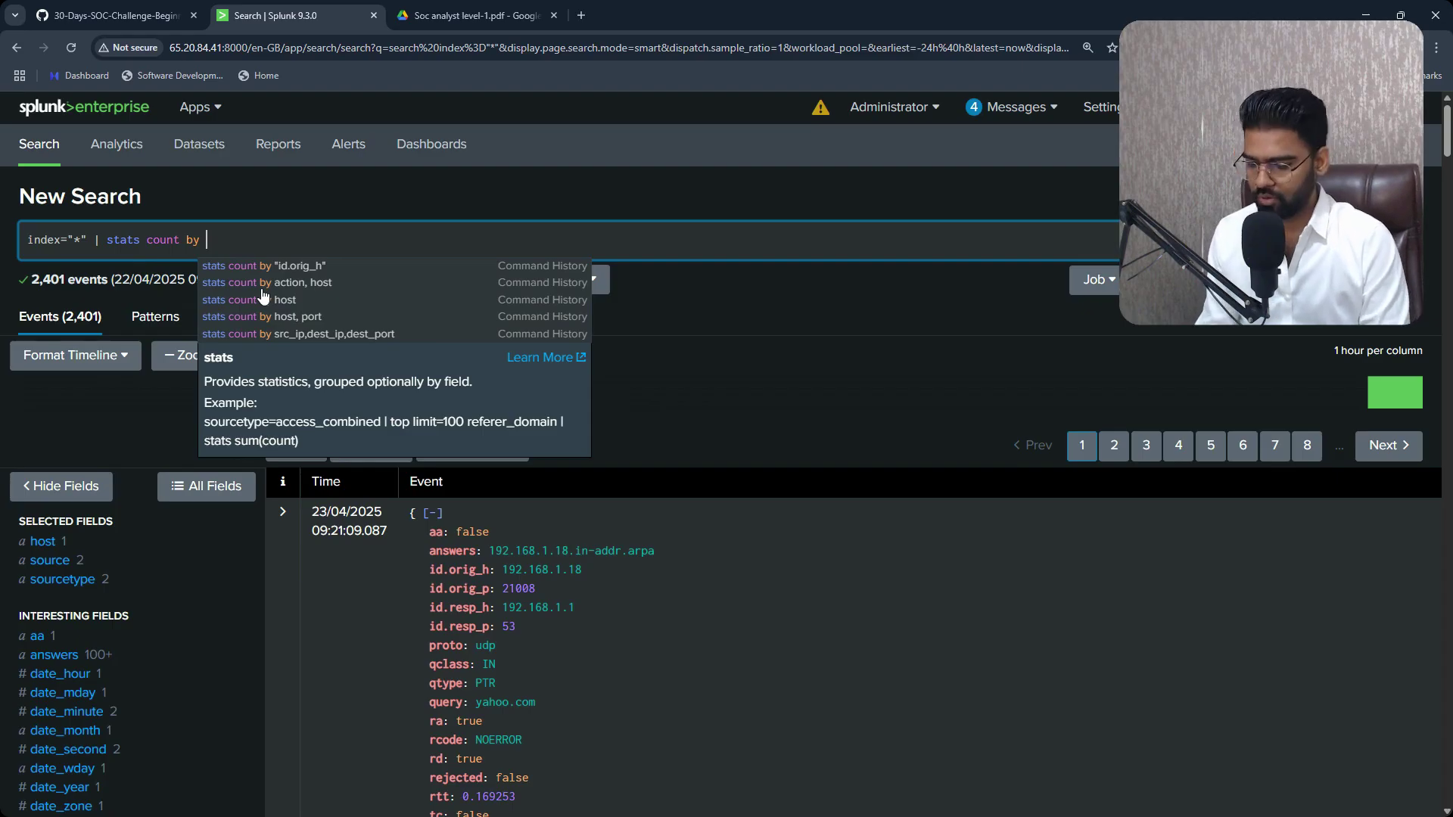
pyautogui.write('qtype')
pyautogui.press('Return')
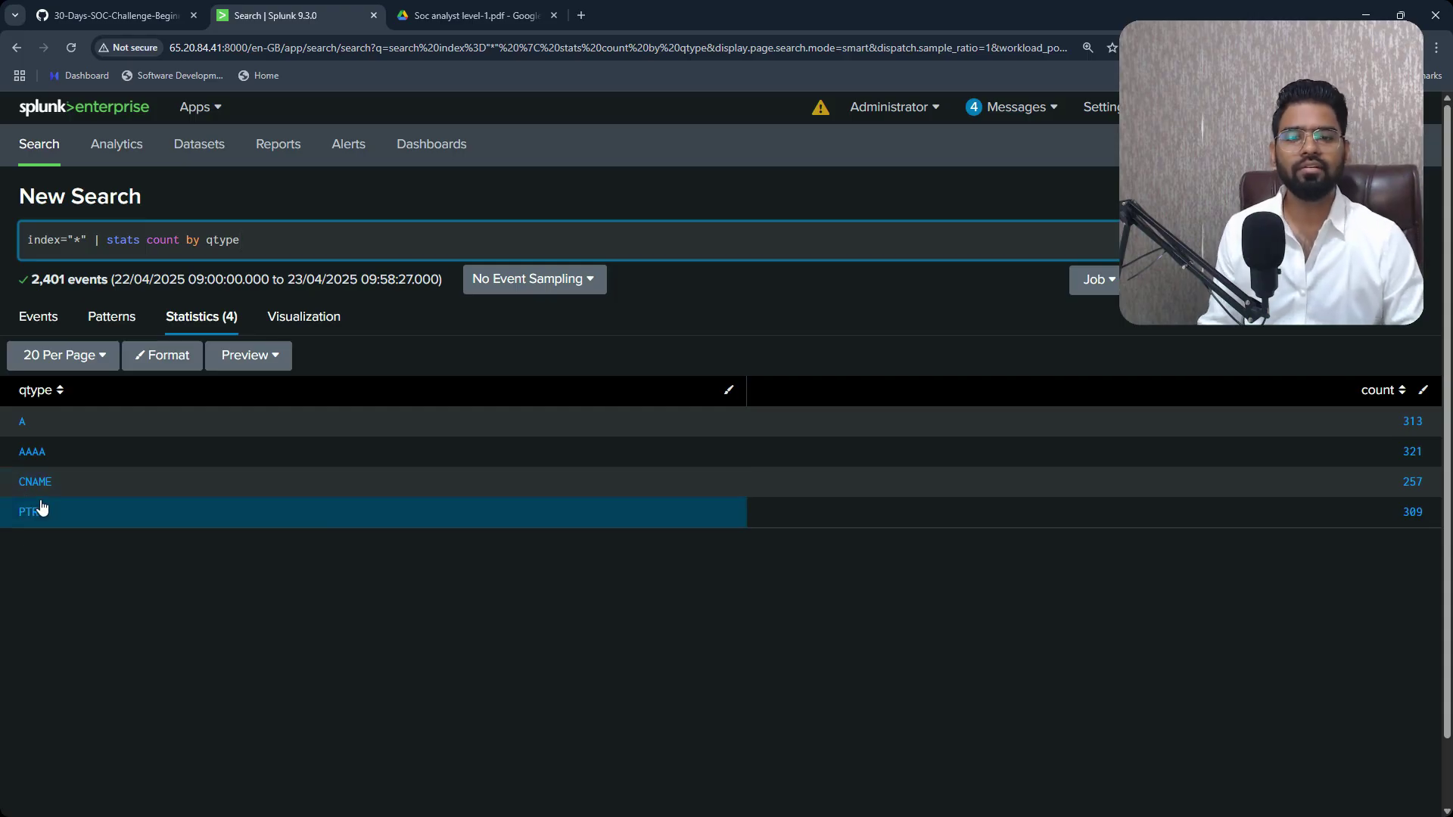
pyautogui.click(151, 9)
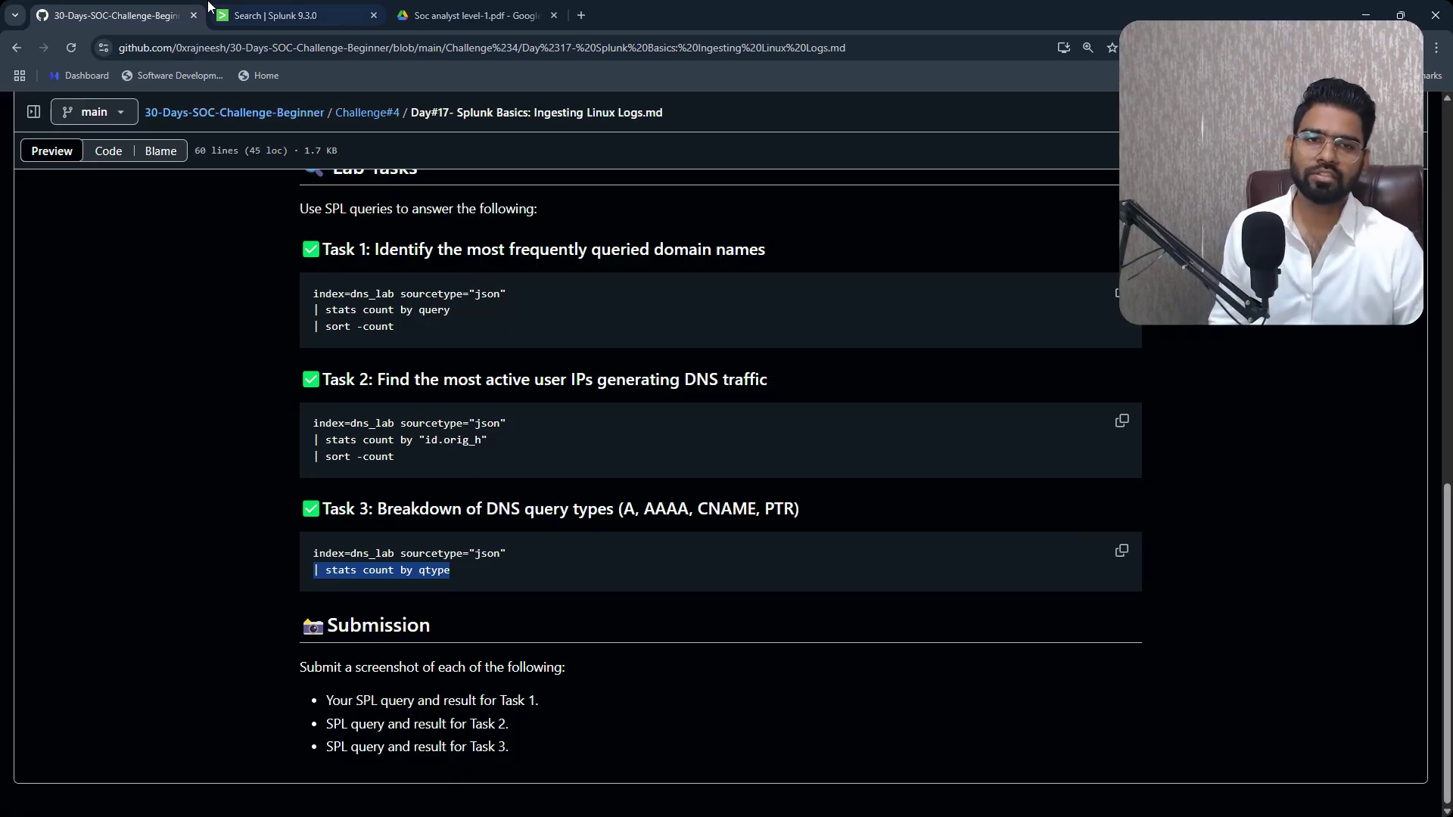
pyautogui.click(279, 9)
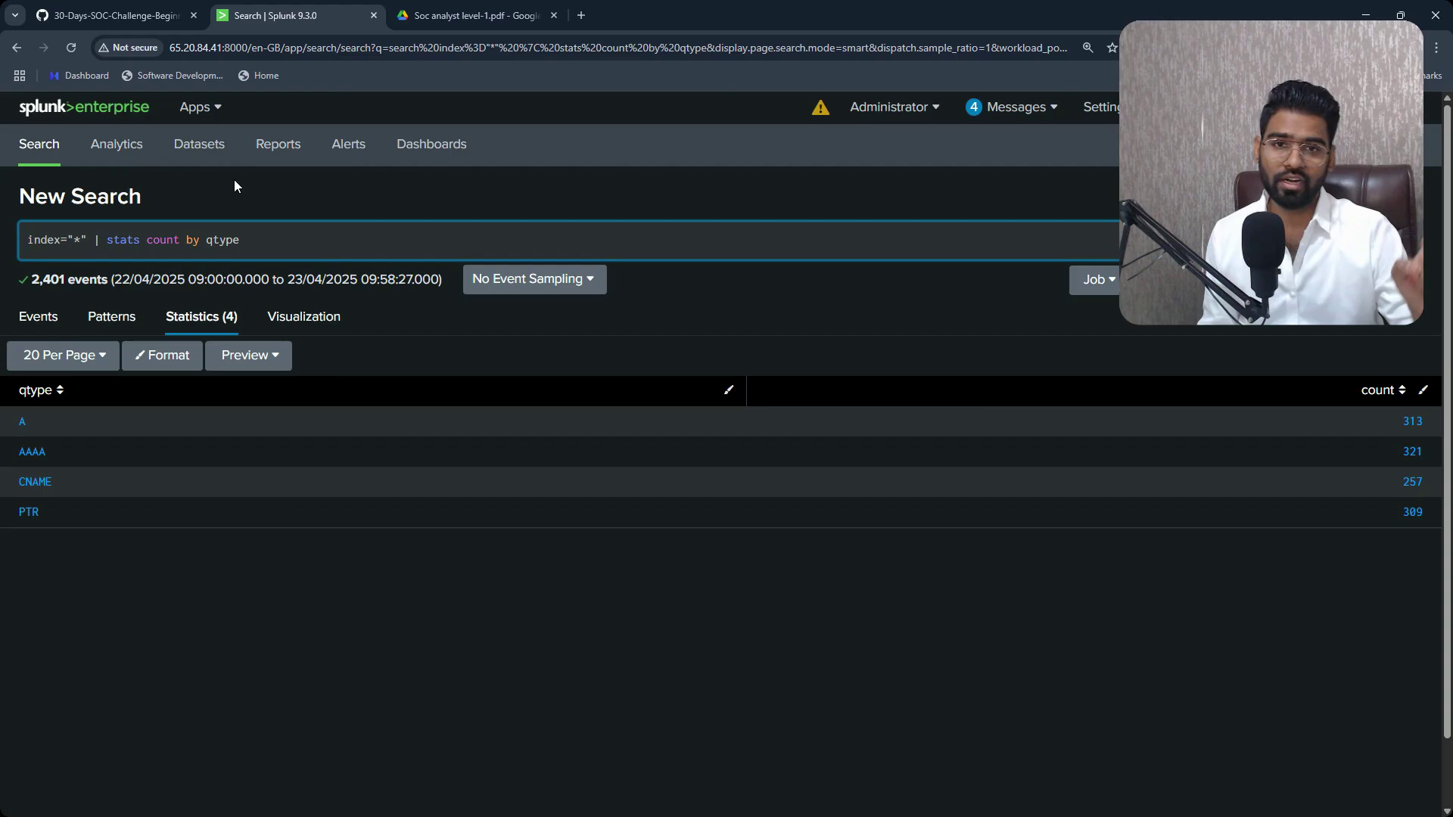